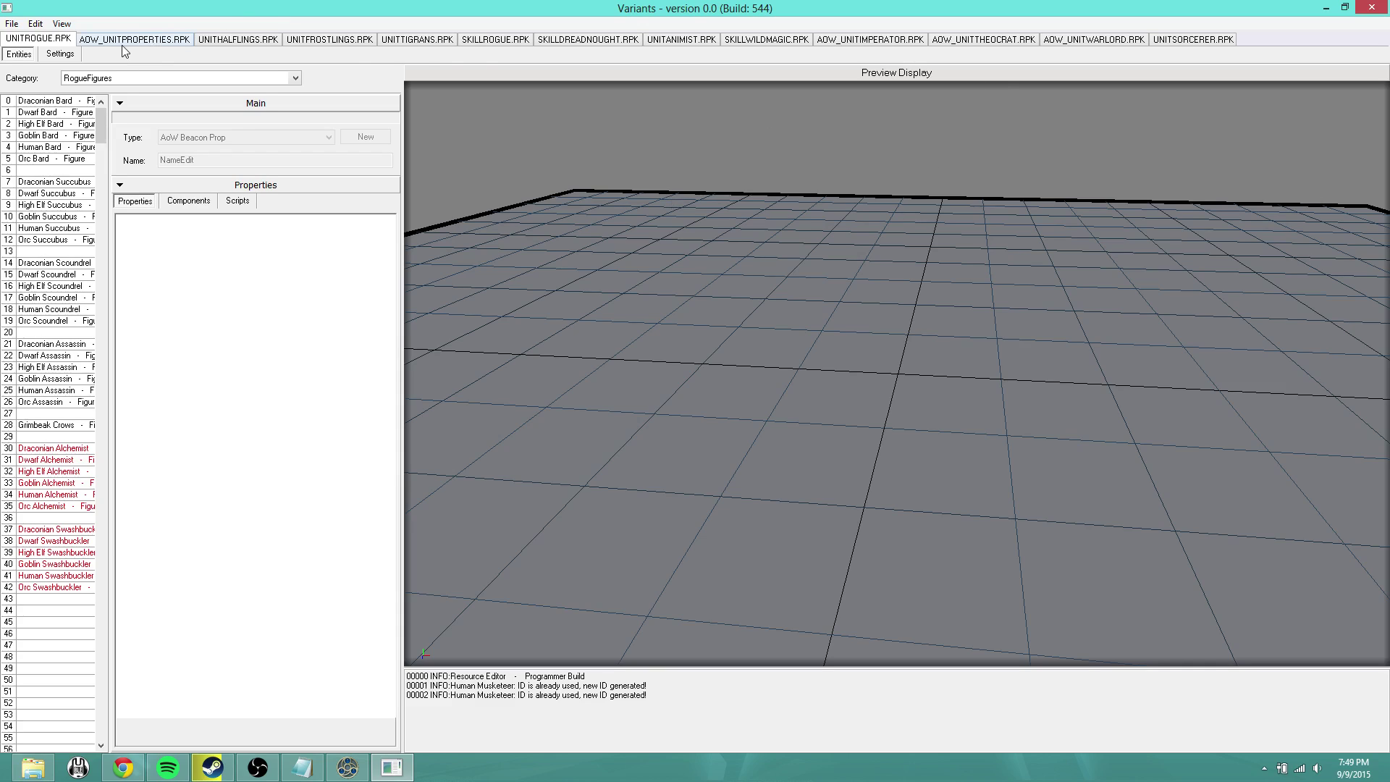
pyautogui.click(11, 23)
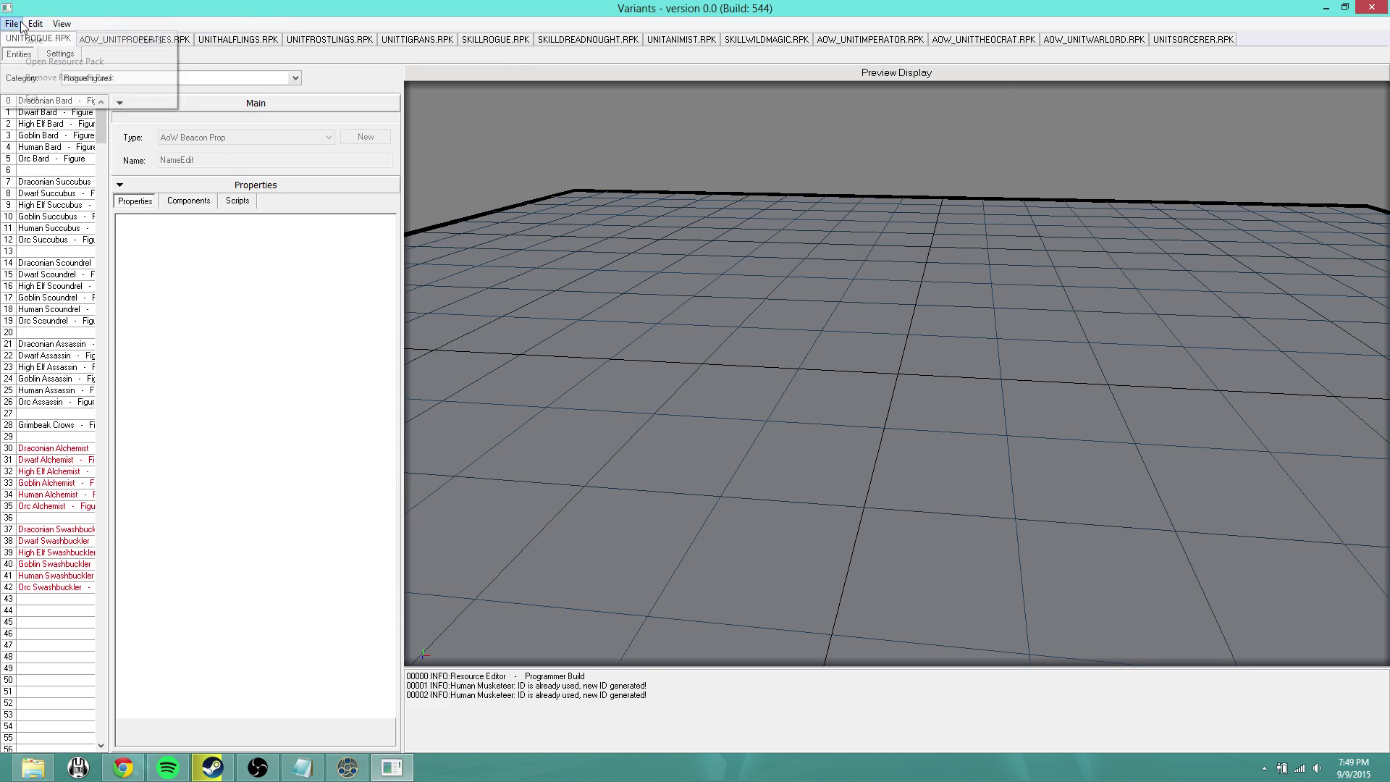
pyautogui.click(25, 61)
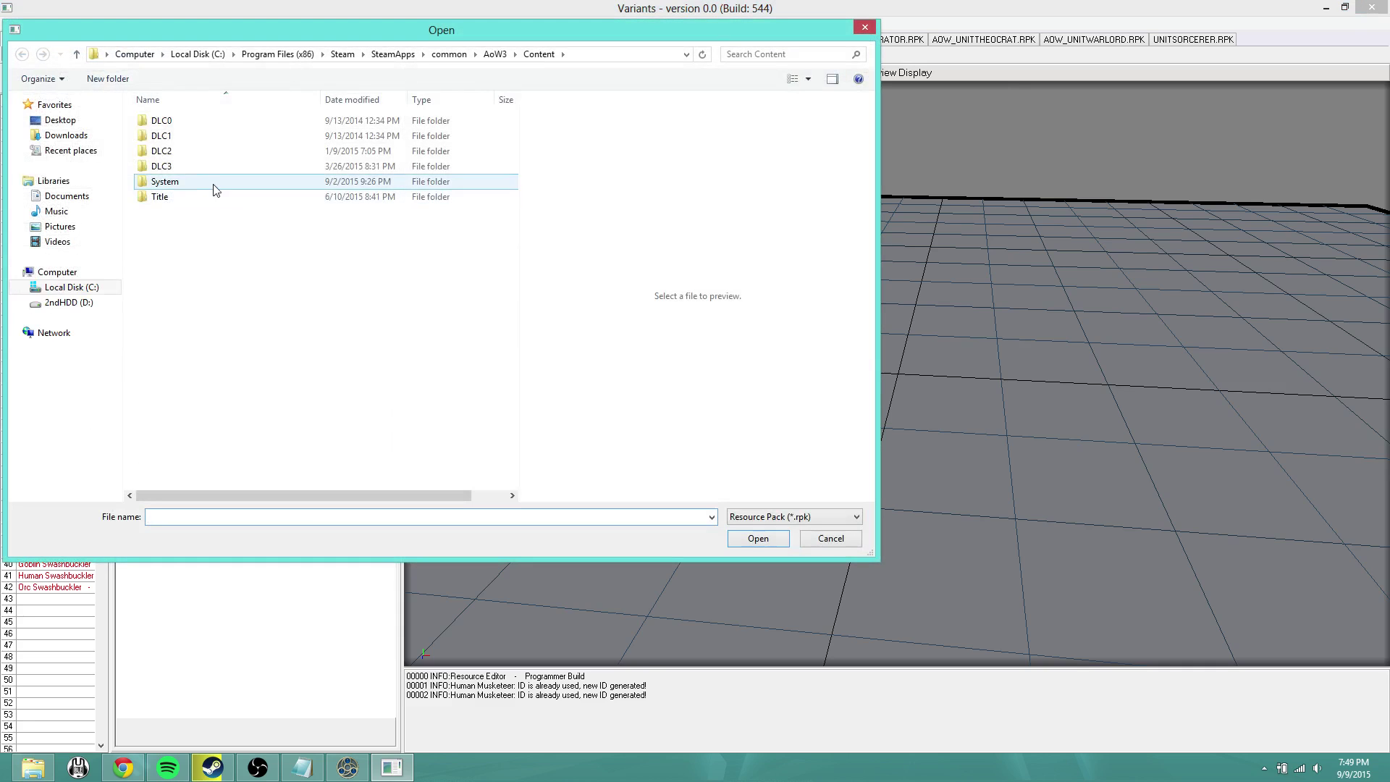
pyautogui.doubleClick(186, 196)
pyautogui.doubleClick(165, 212)
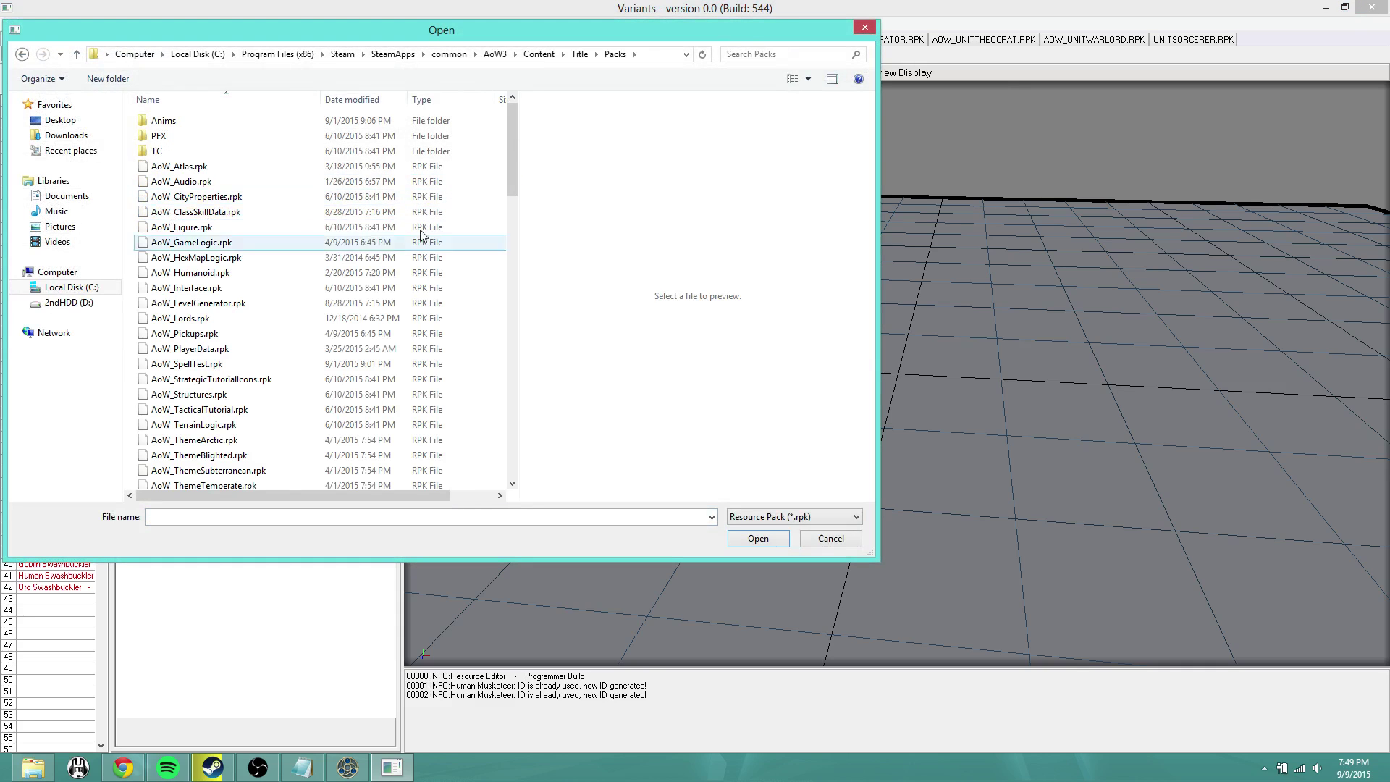
pyautogui.moveTo(508, 150); pyautogui.dragTo(519, 267)
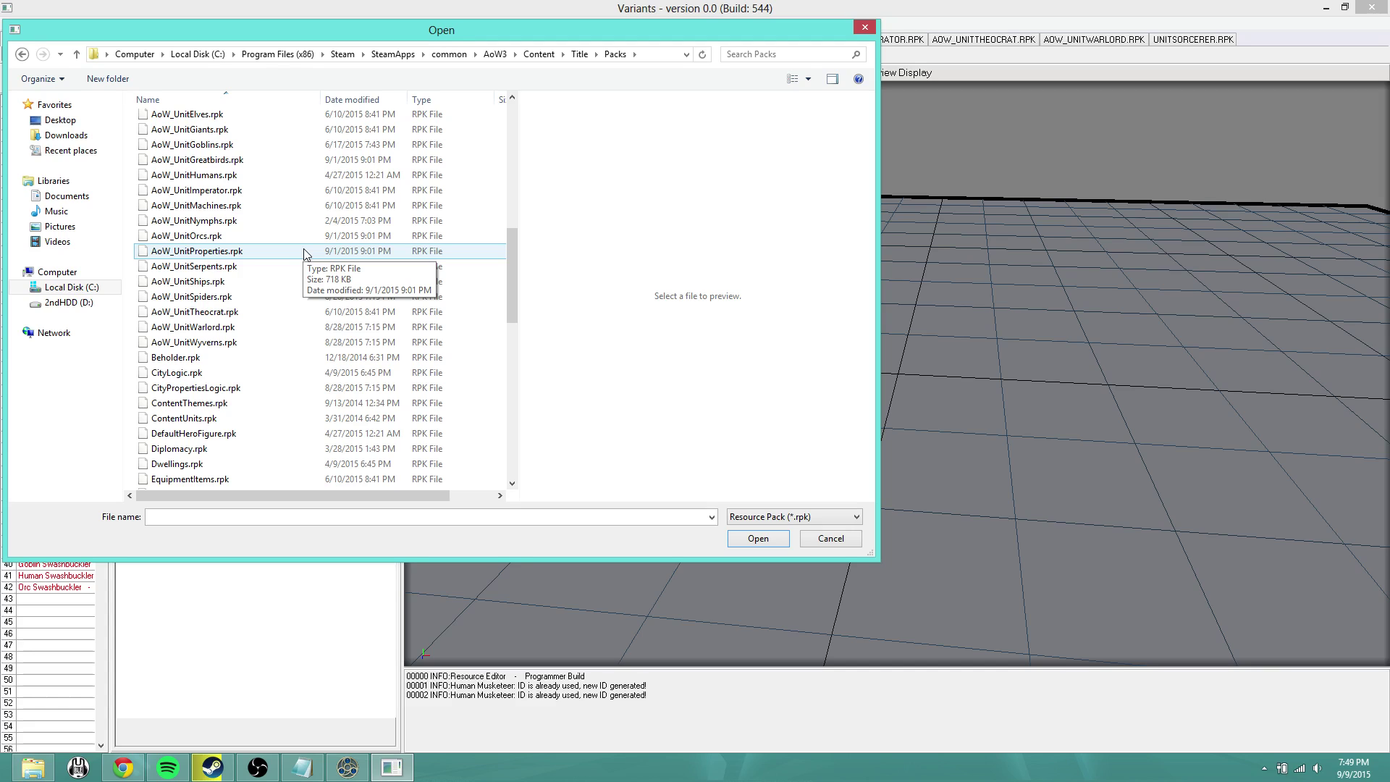
pyautogui.click(304, 251)
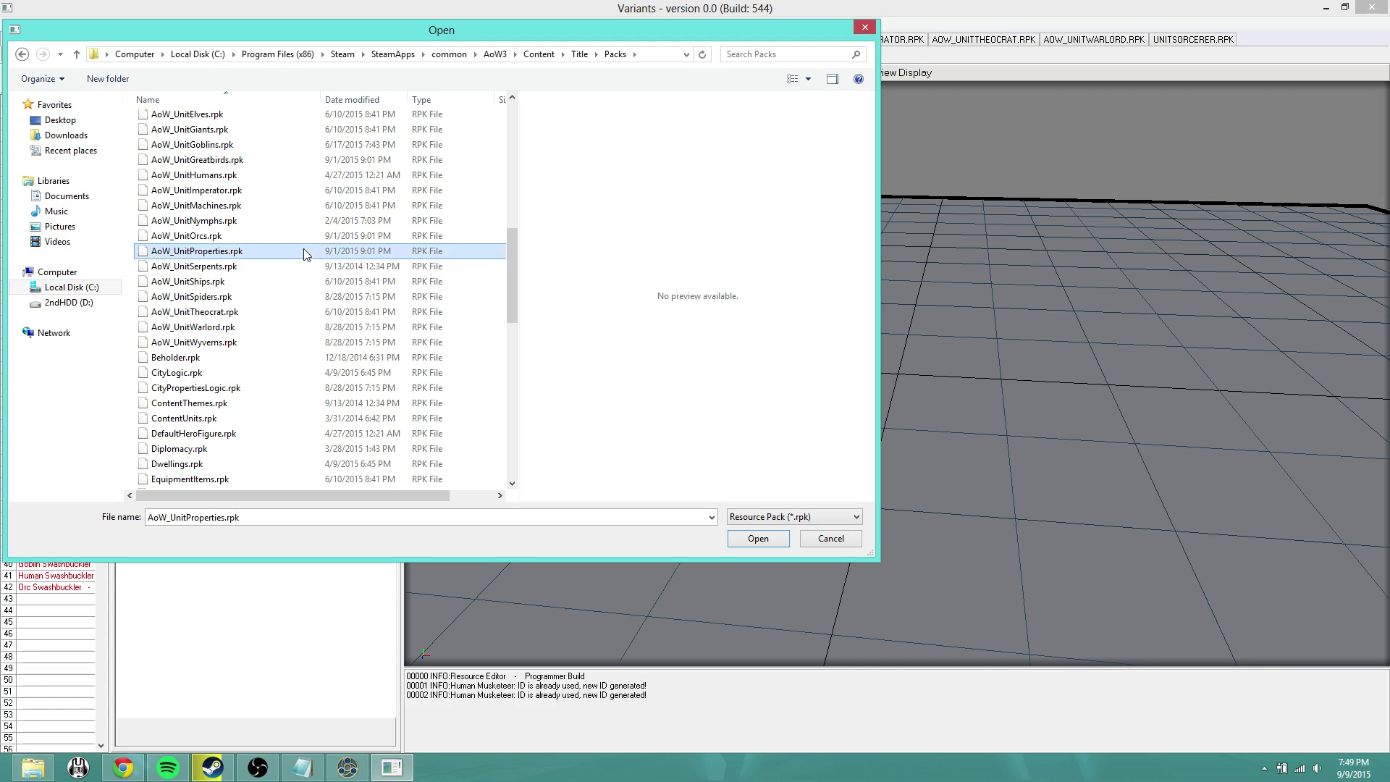
pyautogui.click(816, 541)
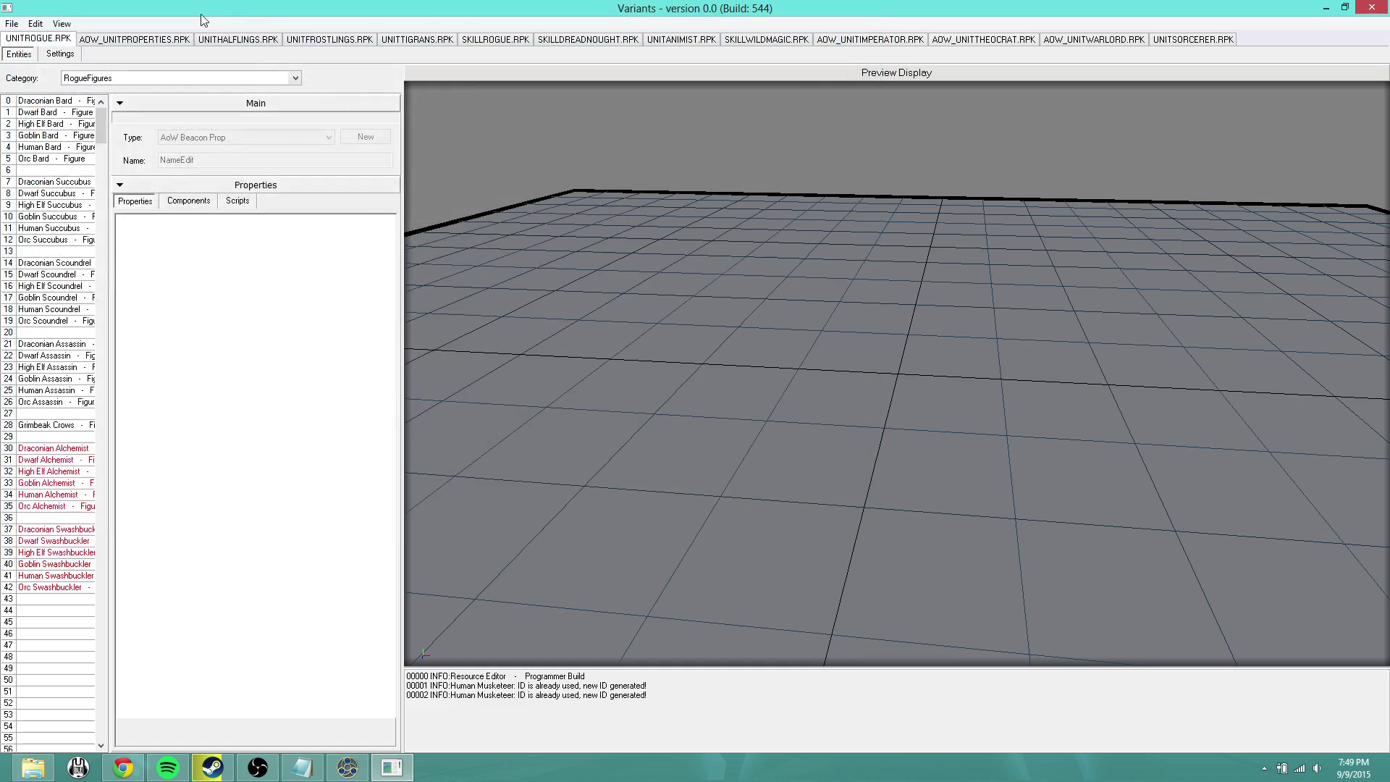
# Open the Fire Blunderbuss ability in AOW_UNITPROPERTIES.RPK, widening the entry list to show the full names.
pyautogui.click(126, 40)
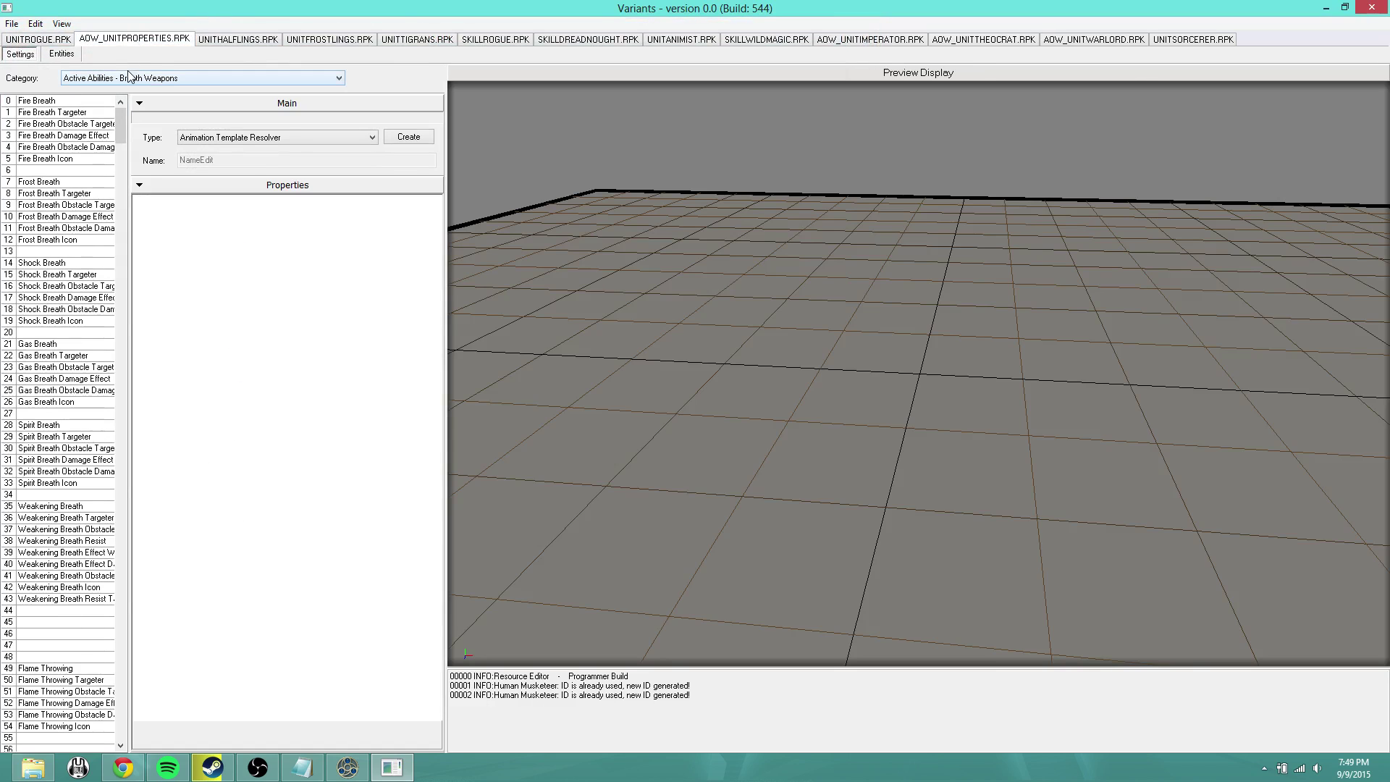
pyautogui.moveTo(120, 119)
pyautogui.mouseDown()
pyautogui.moveTo(120, 145)
pyautogui.moveTo(120, 122)
pyautogui.mouseUp()
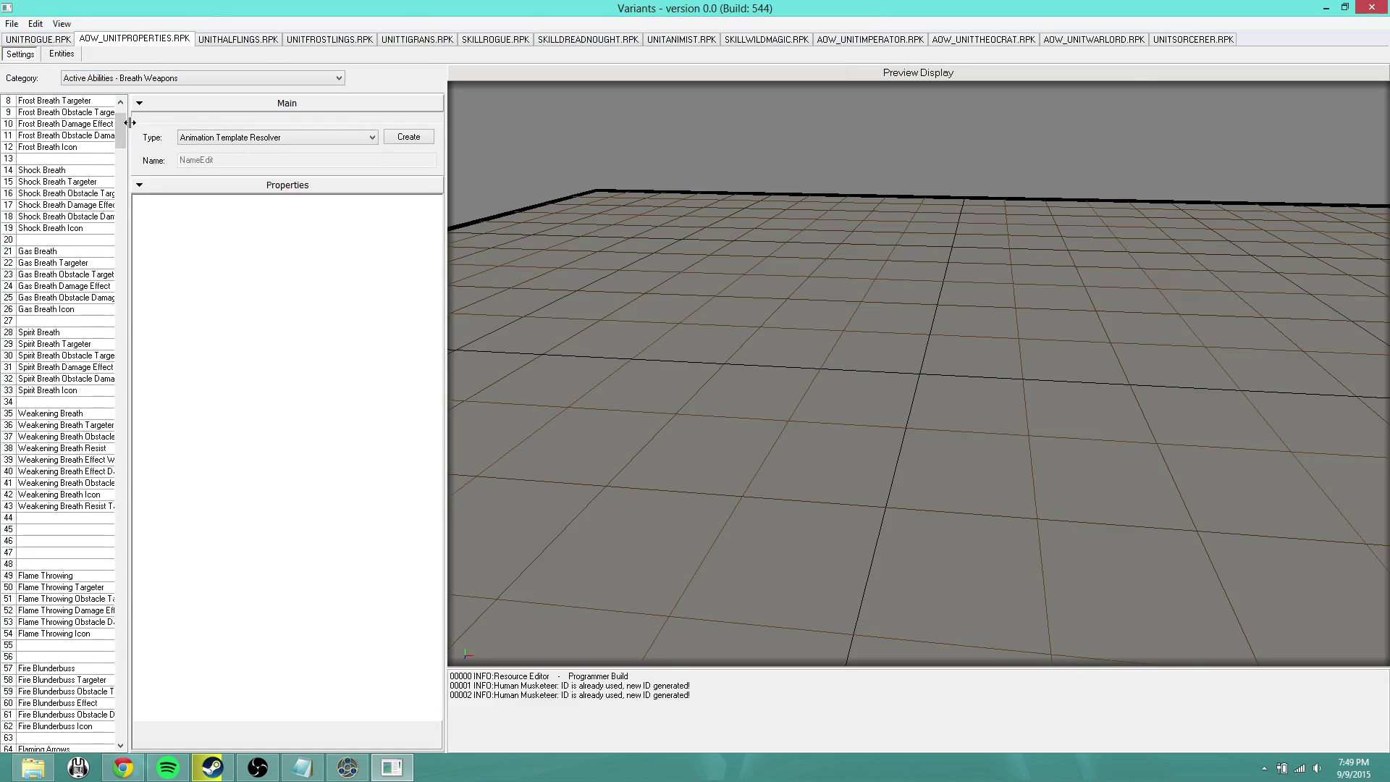
pyautogui.moveTo(120, 125); pyautogui.dragTo(180, 152)
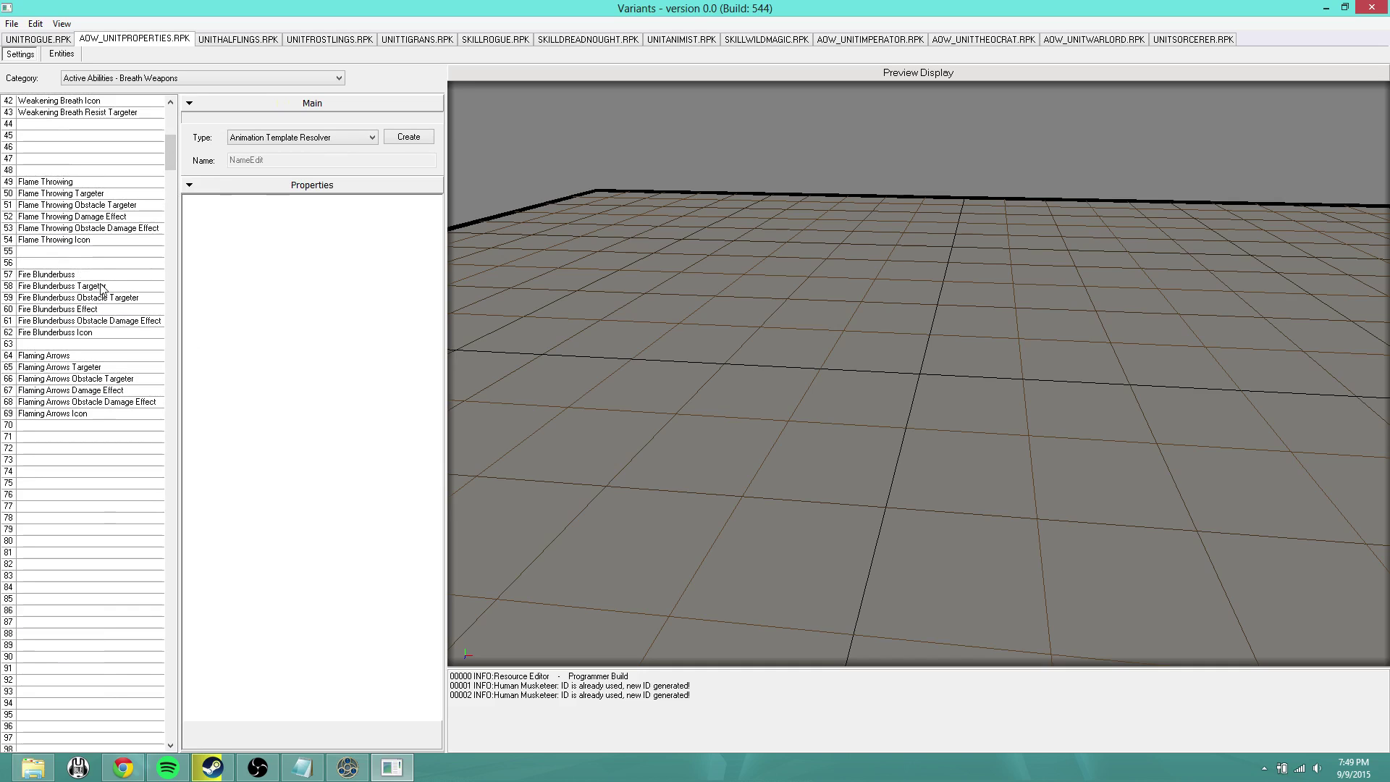
pyautogui.click(79, 278)
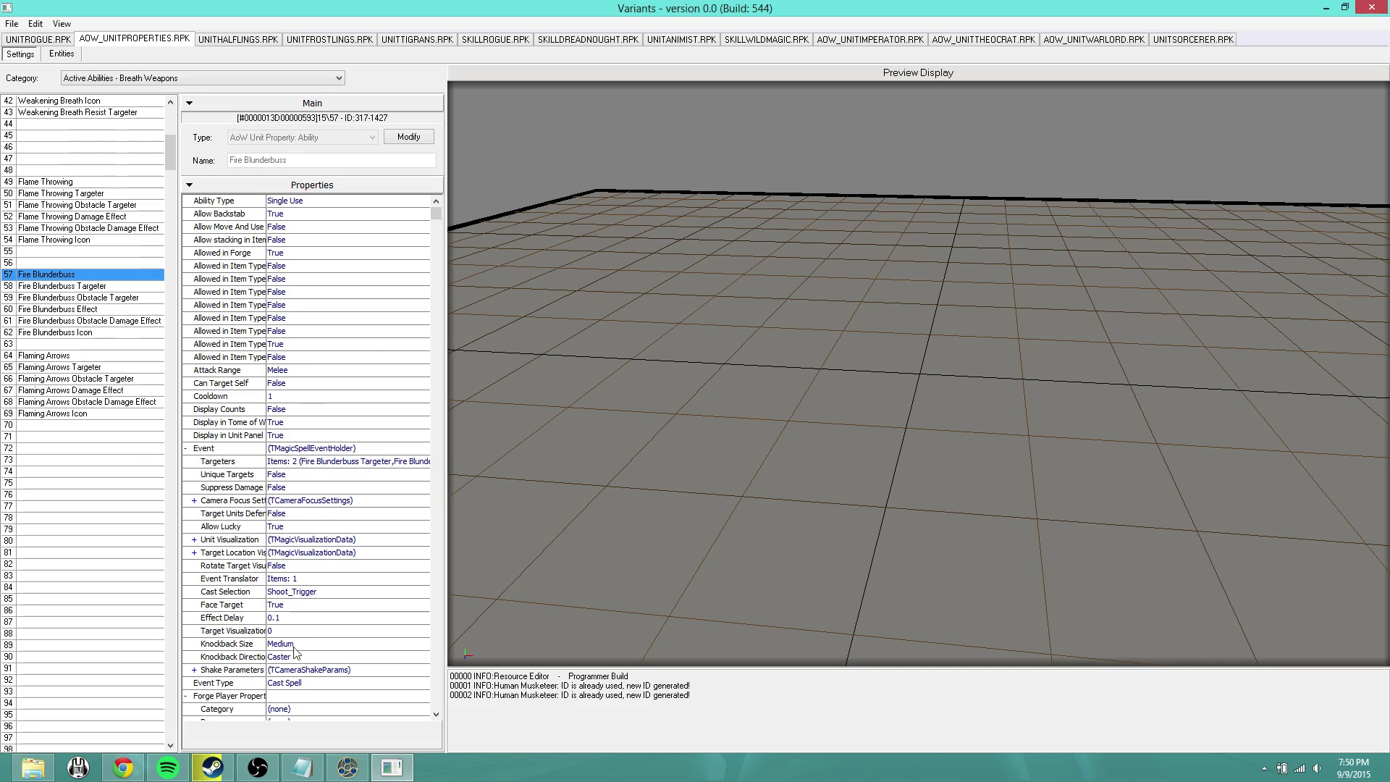
# Make the Fire Blunderbuss ability modifiable, look through its properties, and remove the modification.
pyautogui.click(410, 138)
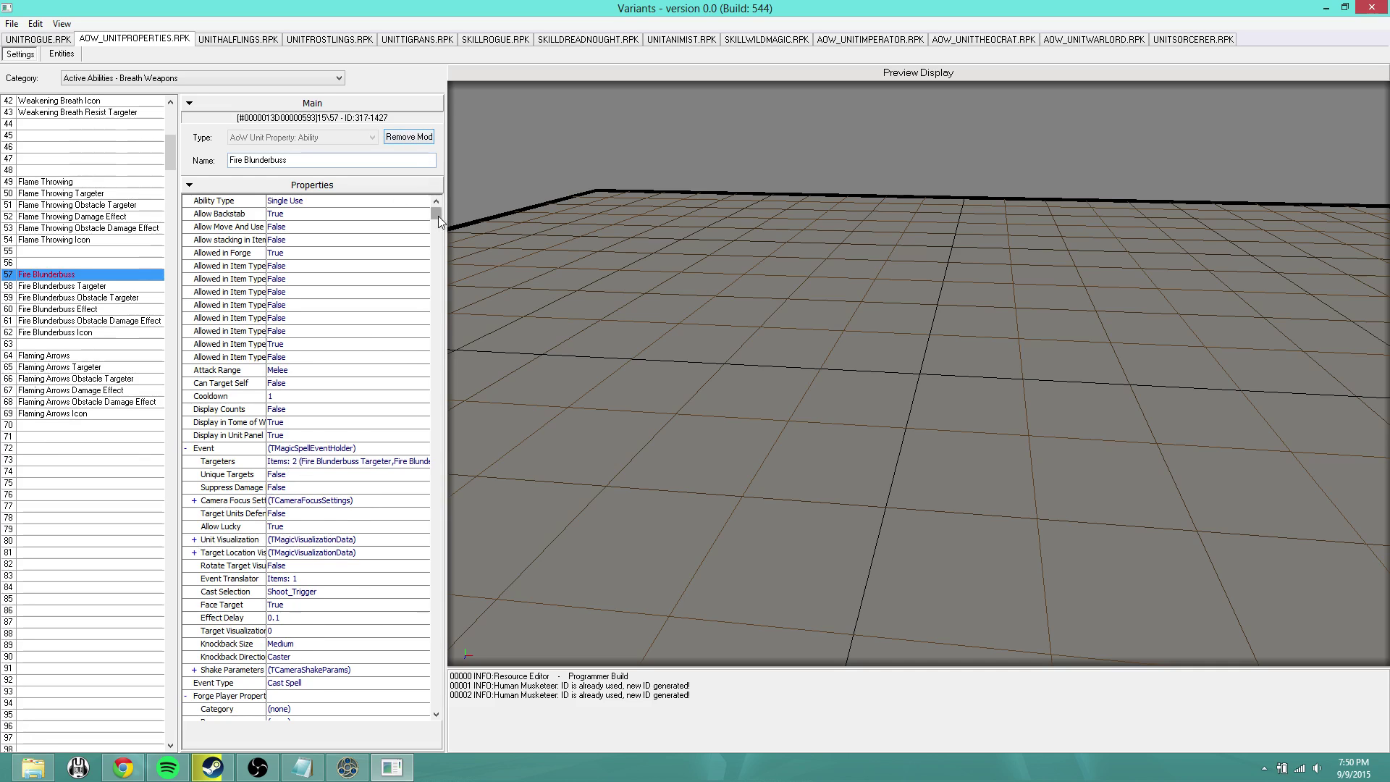
pyautogui.moveTo(437, 216); pyautogui.dragTo(437, 314)
pyautogui.scroll(-4, 319, 491)
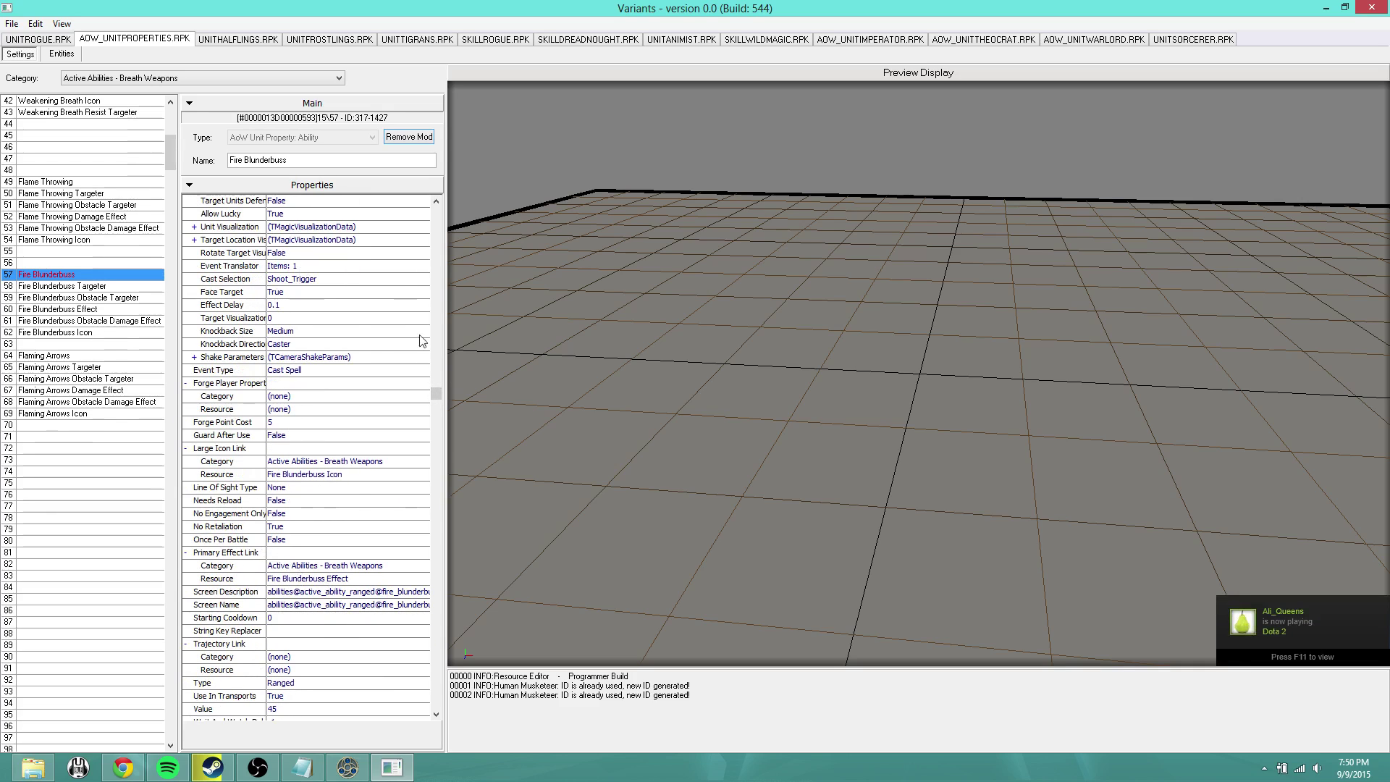
pyautogui.moveTo(434, 397)
pyautogui.mouseDown()
pyautogui.moveTo(434, 474)
pyautogui.moveTo(433, 372)
pyautogui.mouseUp()
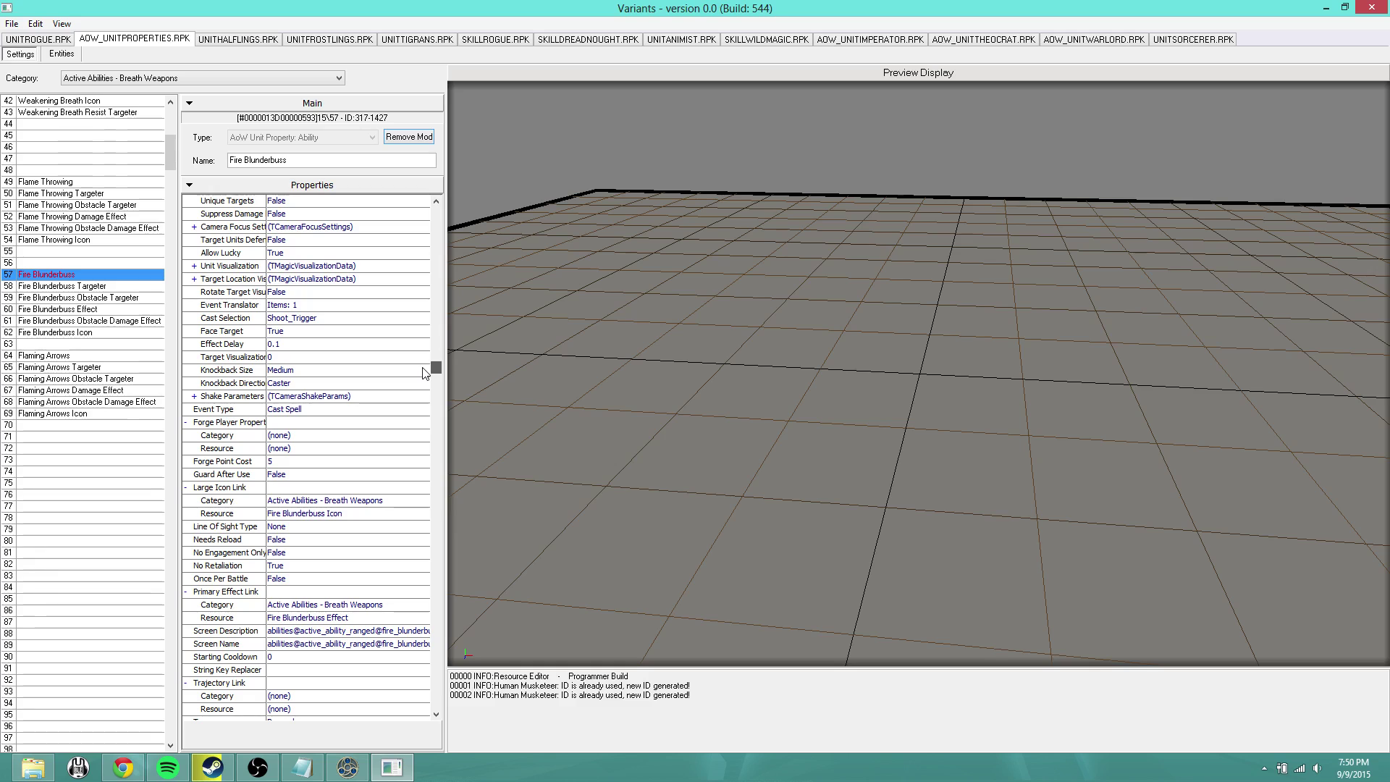
pyautogui.moveTo(433, 367); pyautogui.dragTo(433, 211)
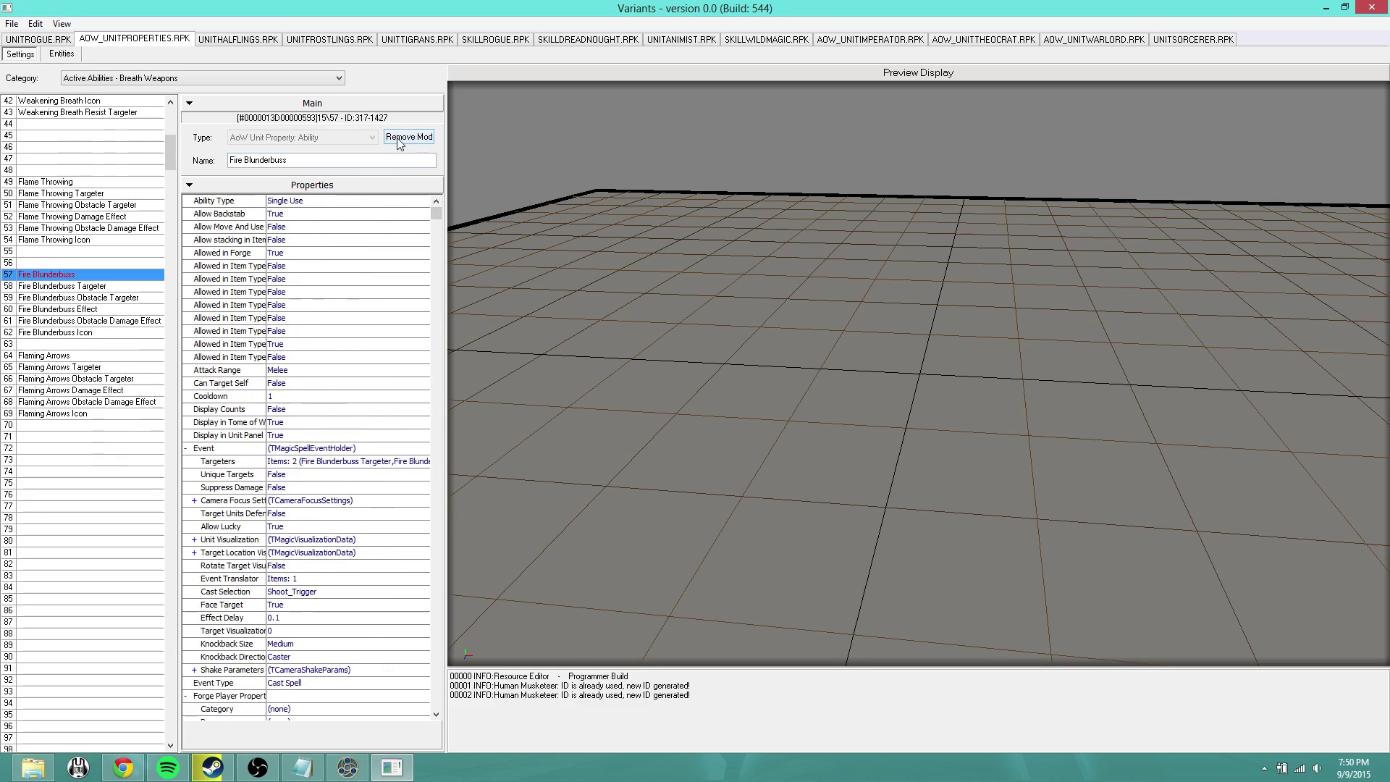
pyautogui.click(401, 142)
# Make the Fire Blunderbuss Targeter modifiable and inspect its extra unit effects and Area properties.
pyautogui.click(54, 287)
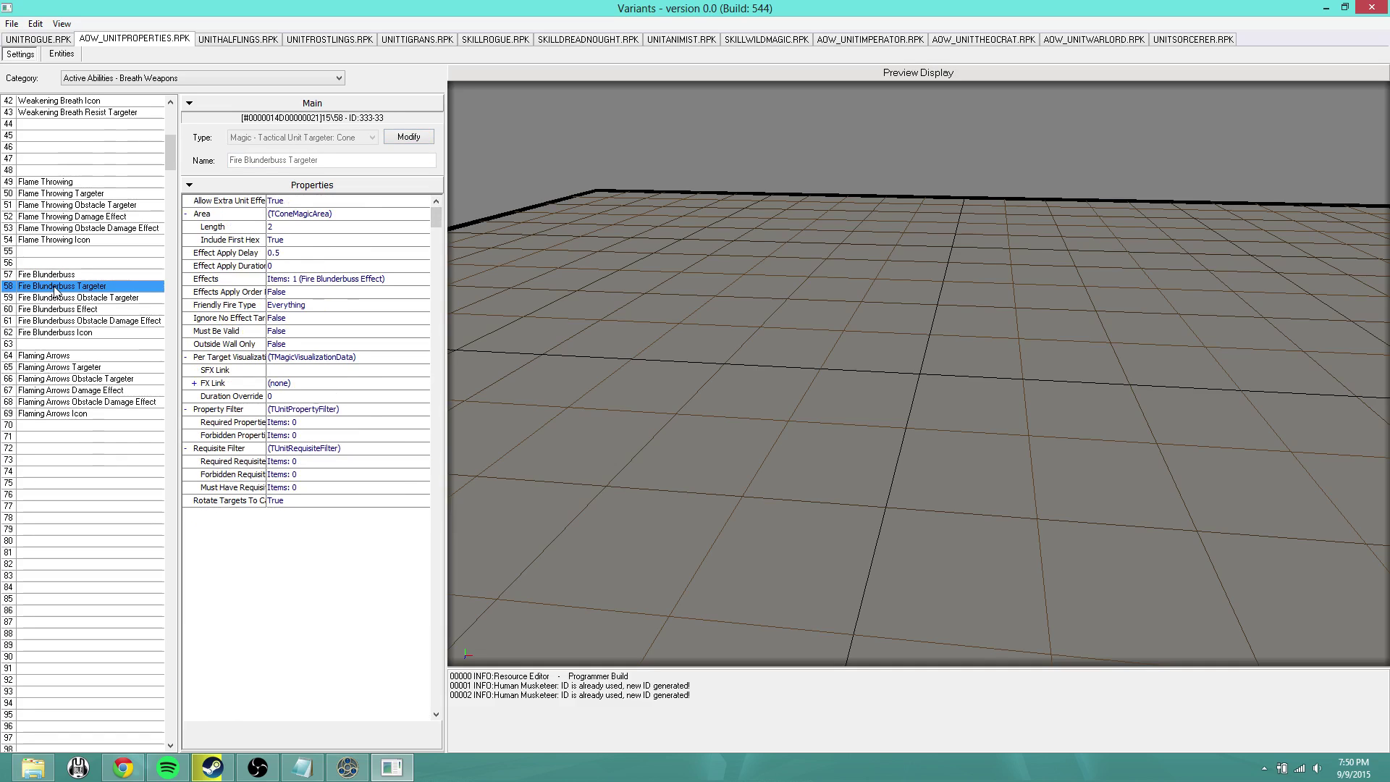
pyautogui.click(415, 142)
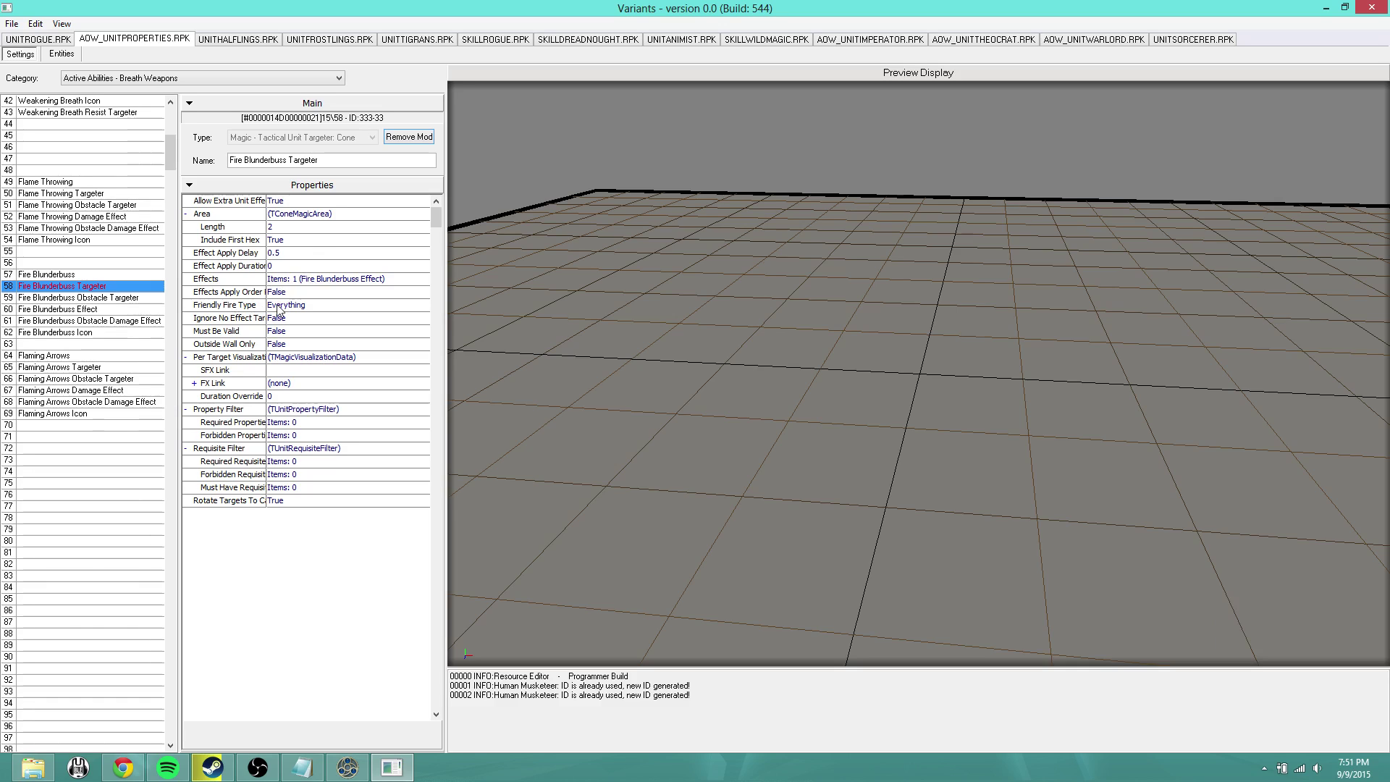
pyautogui.click(296, 204)
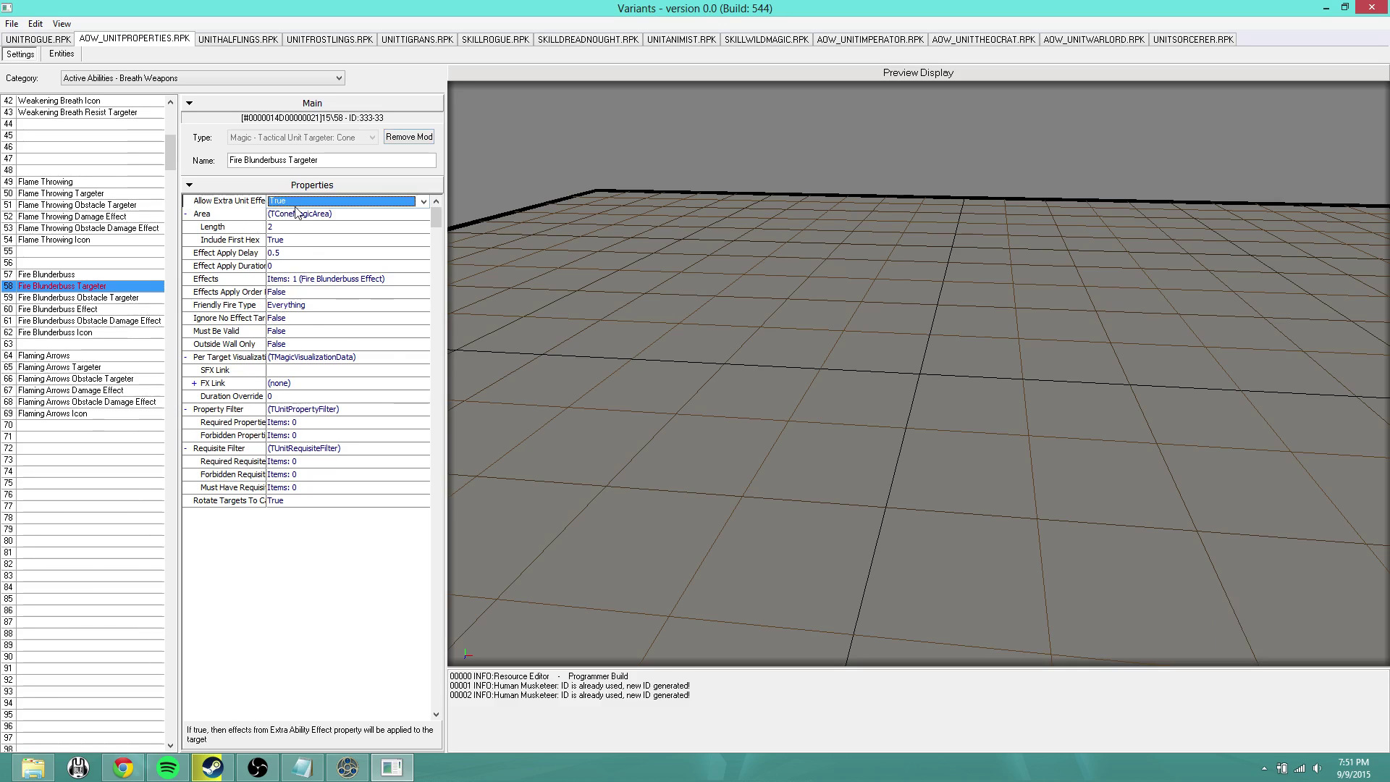
pyautogui.click(297, 212)
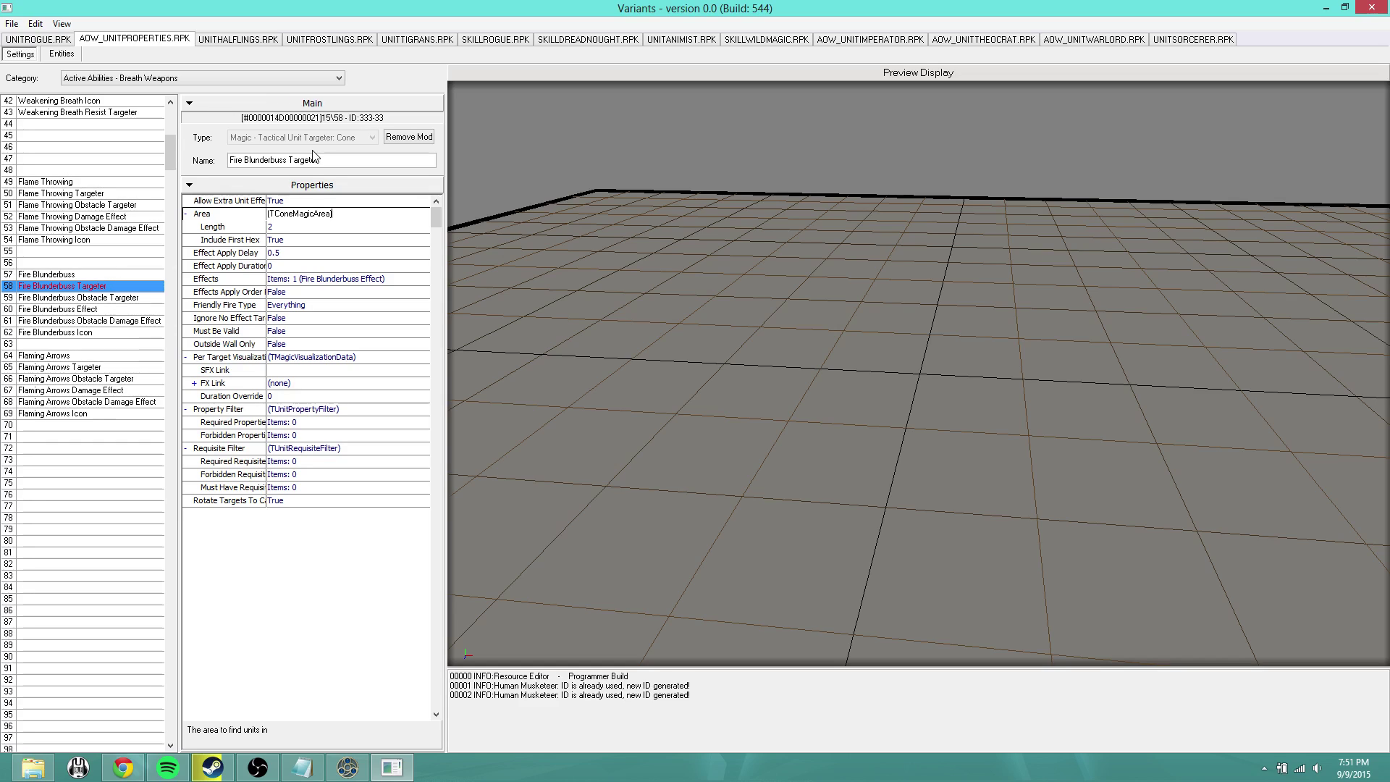
# Look through the available Active Abilities categories in the unit properties pack.
pyautogui.click(246, 78)
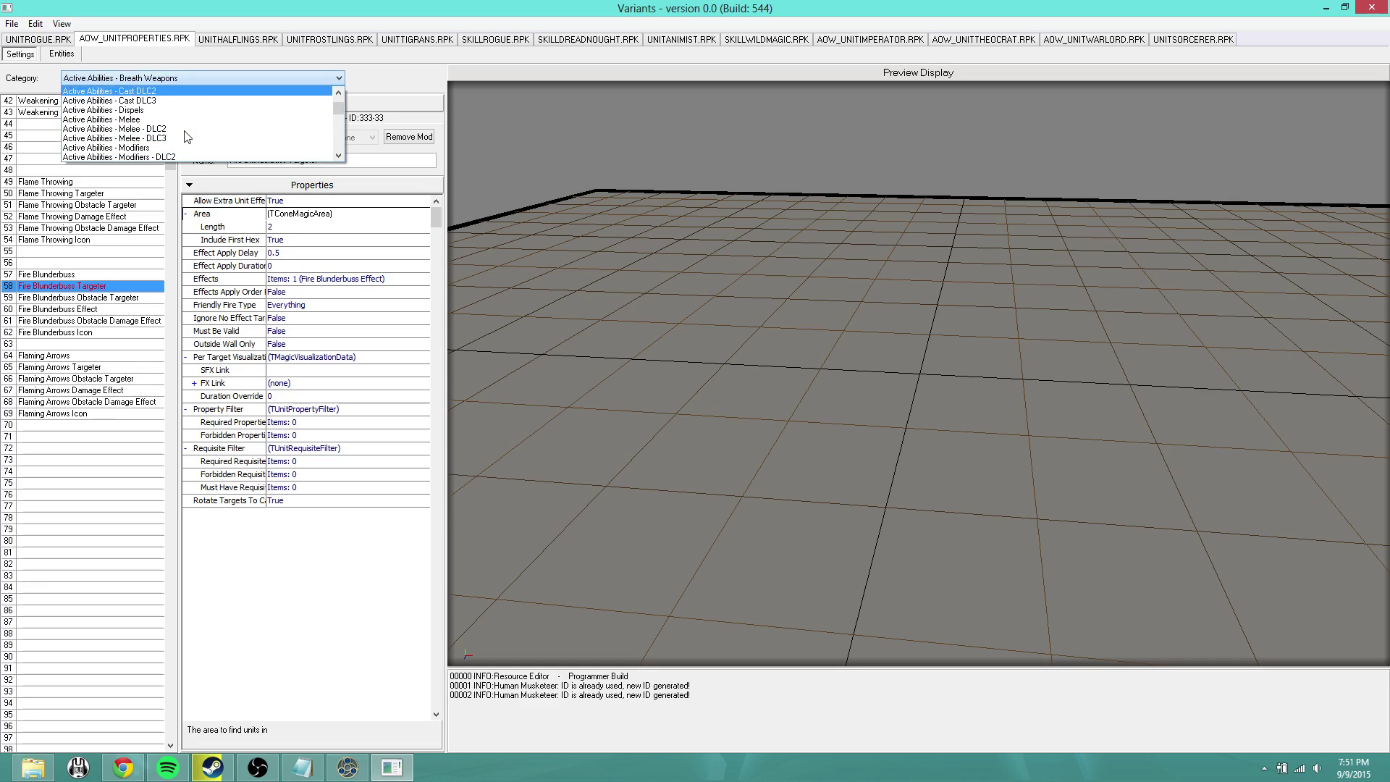
pyautogui.click(616, 225)
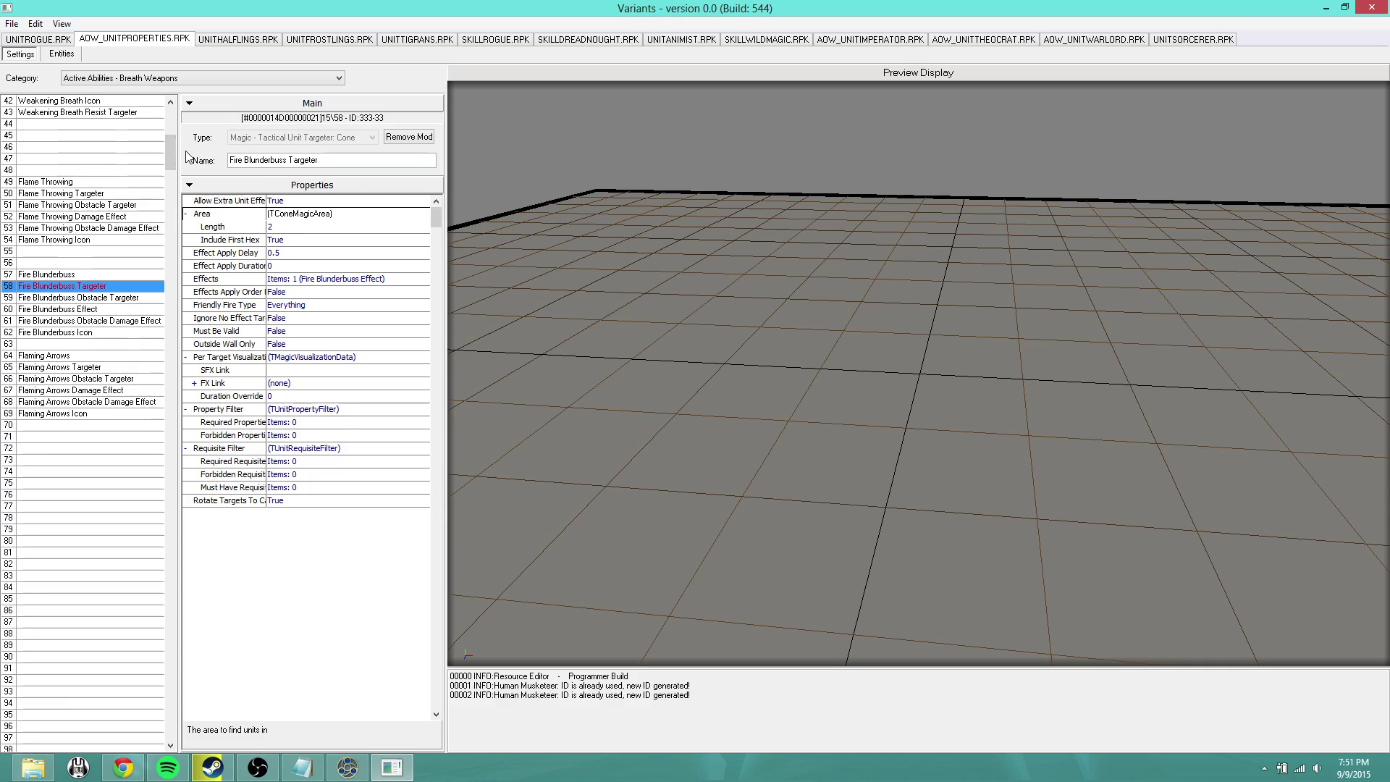
pyautogui.click(141, 78)
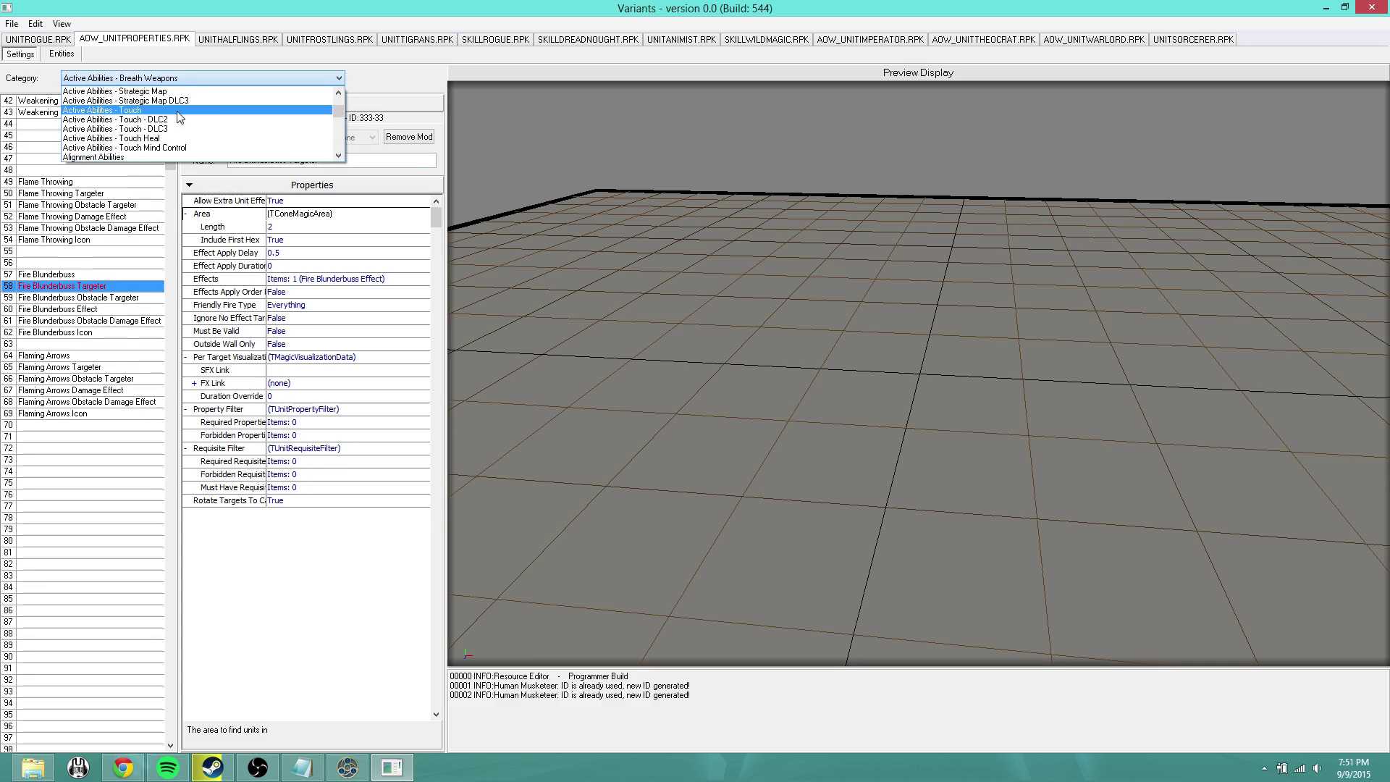
pyautogui.click(474, 242)
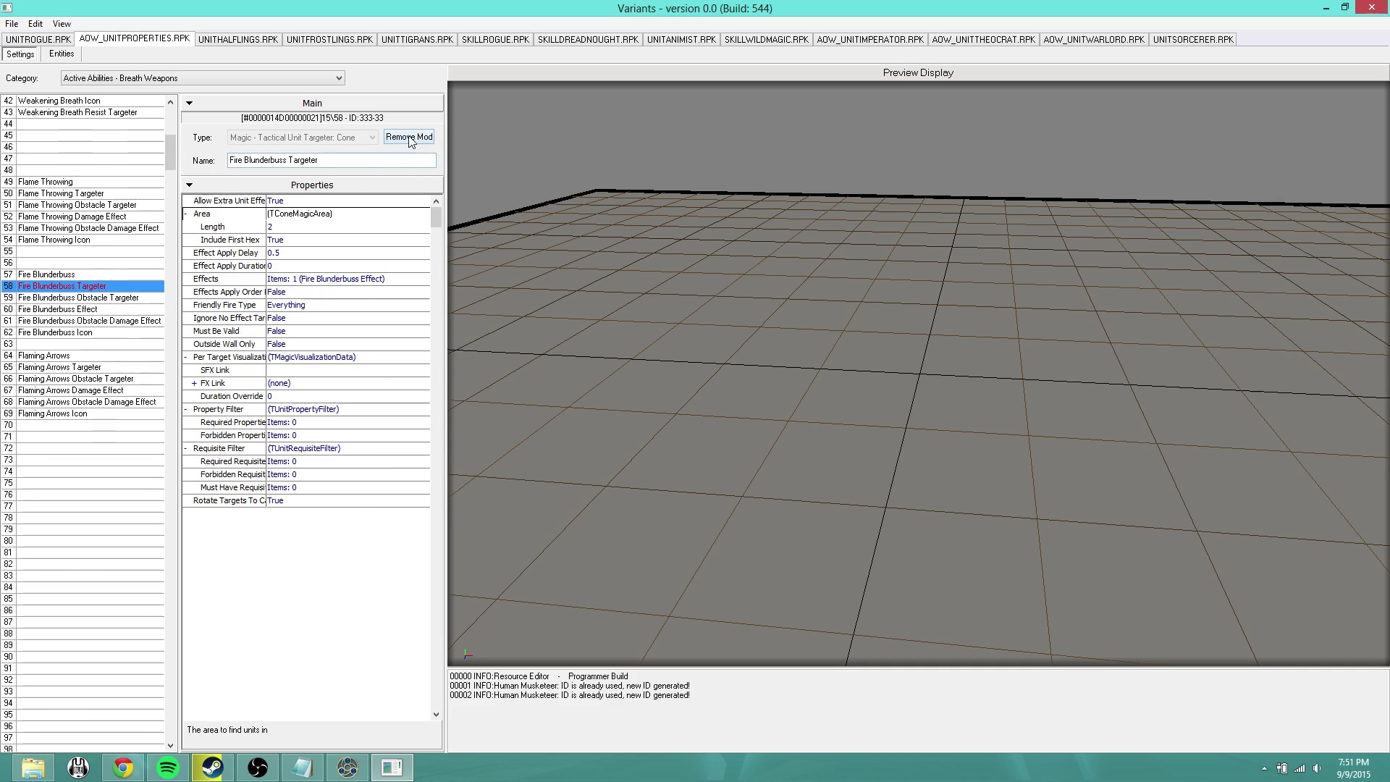
# Examine the Fire Blunderbuss obstacle targeter, damage effects and icon entries, widening the properties area.
pyautogui.click(121, 300)
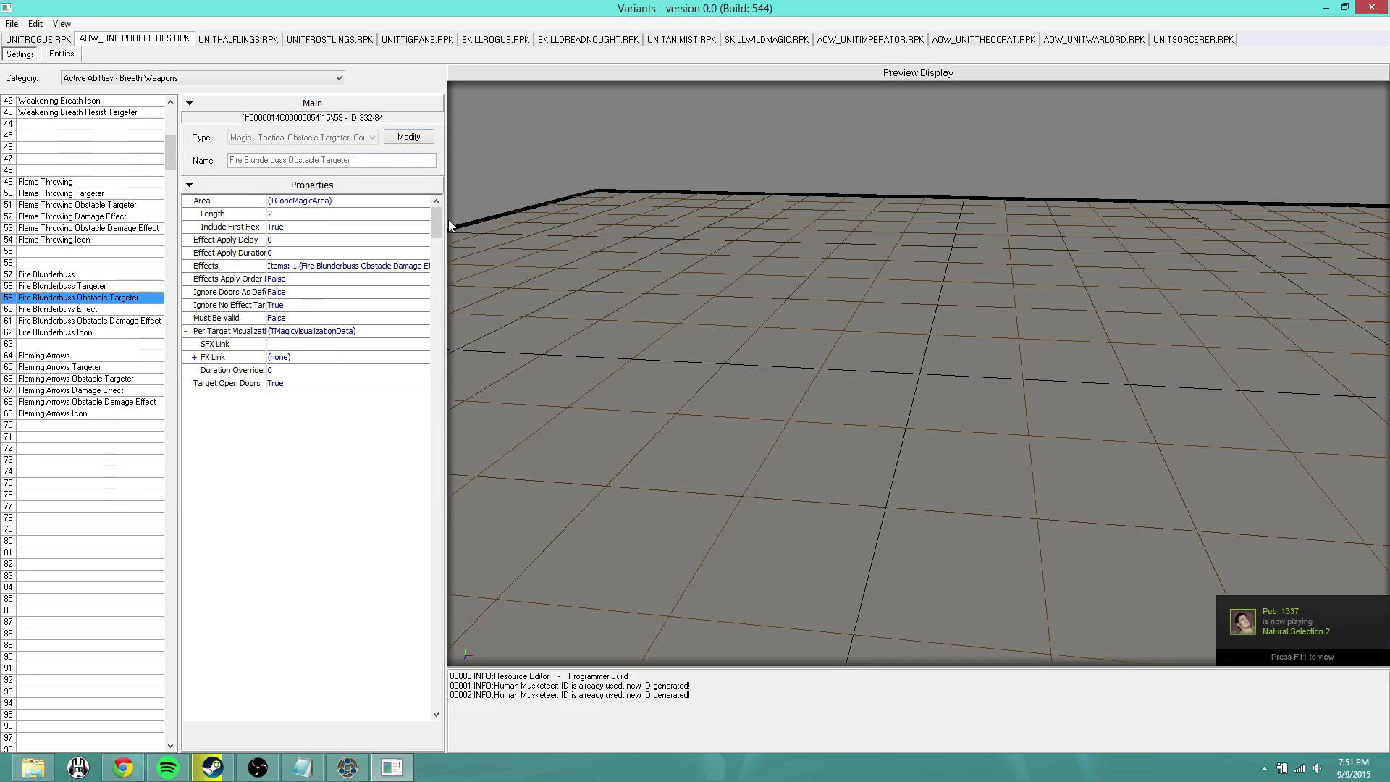
pyautogui.moveTo(447, 222); pyautogui.dragTo(489, 224)
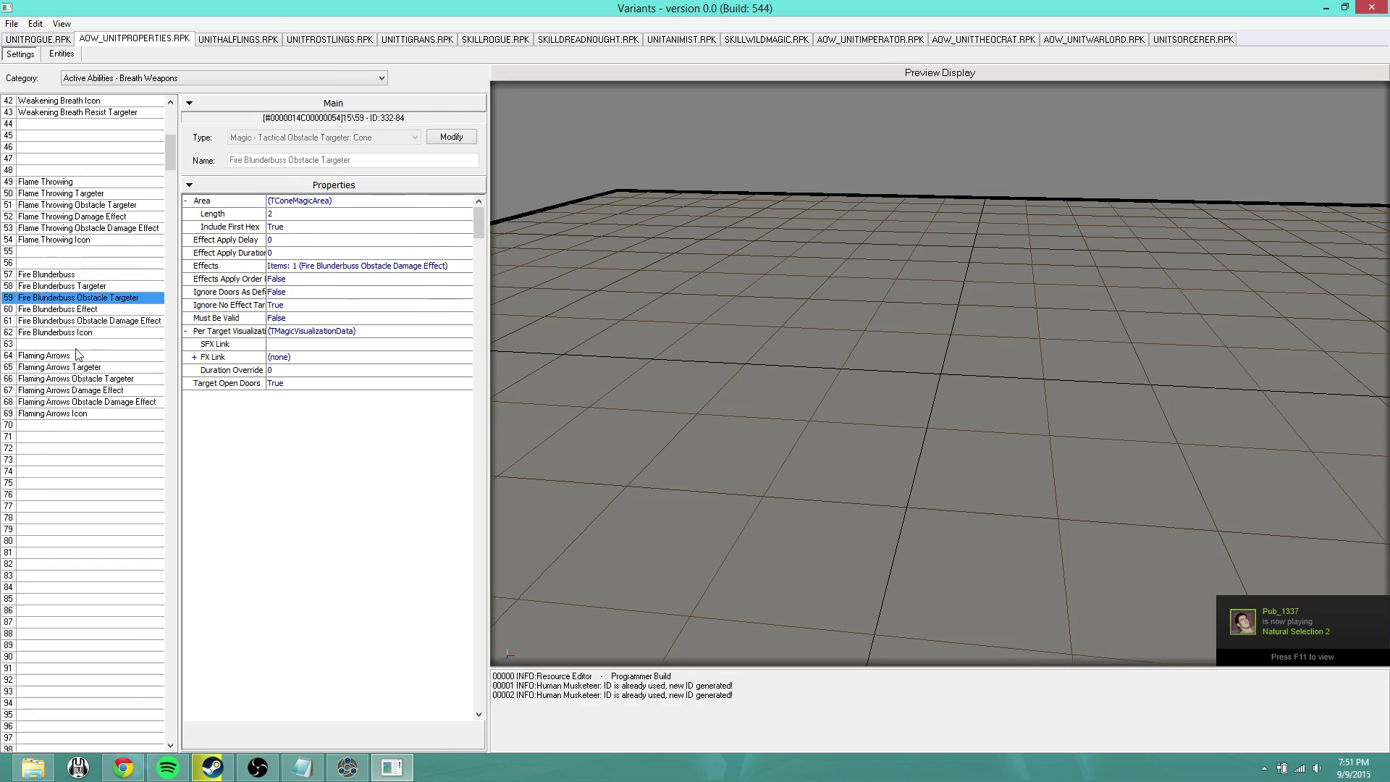
pyautogui.click(76, 319)
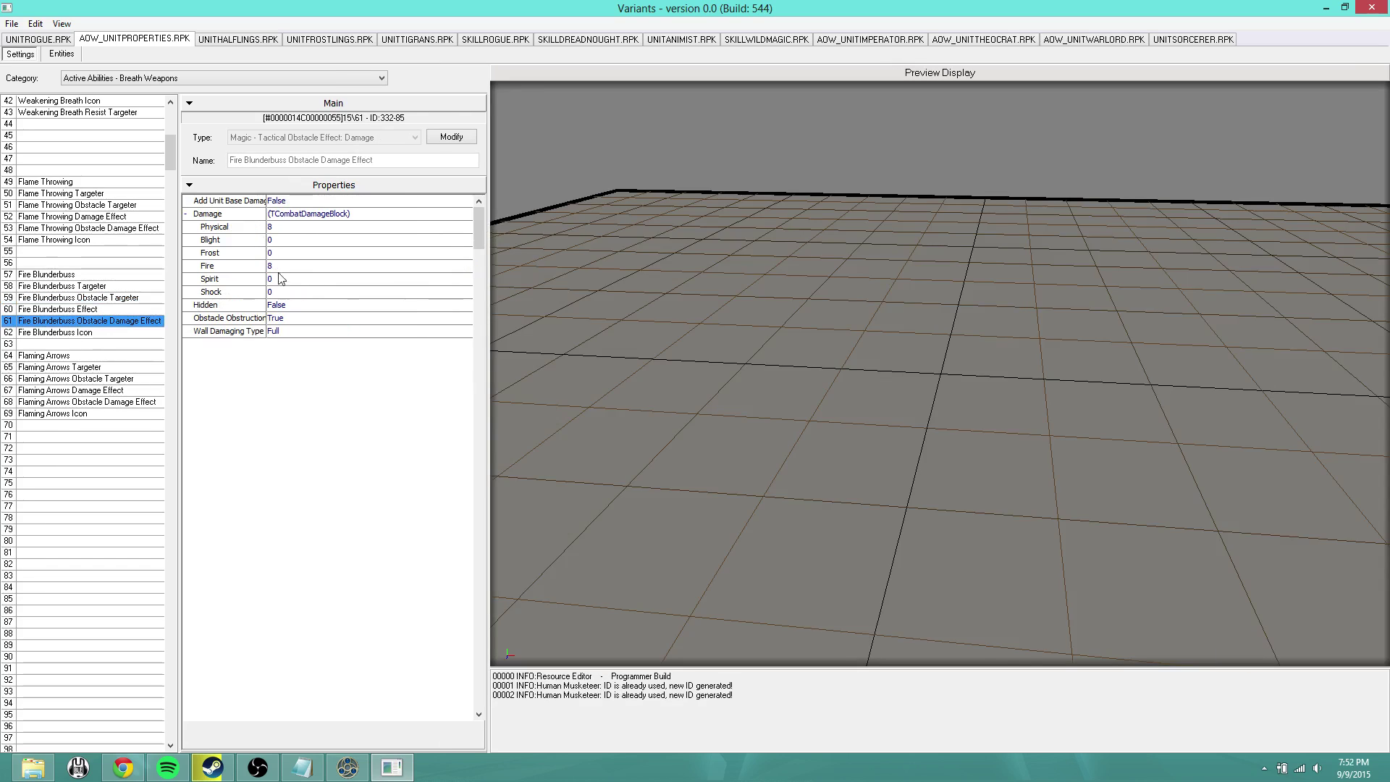
pyautogui.click(92, 332)
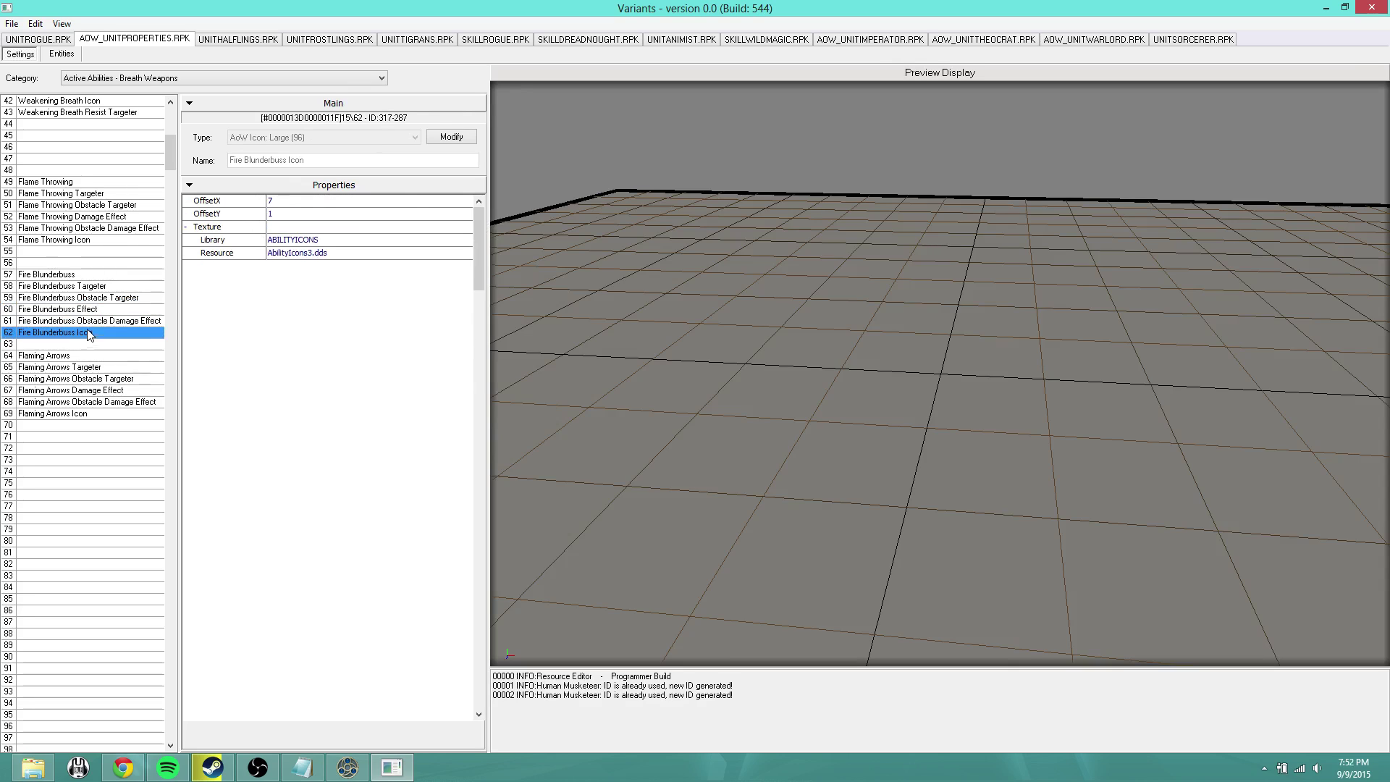
pyautogui.click(95, 310)
pyautogui.click(98, 321)
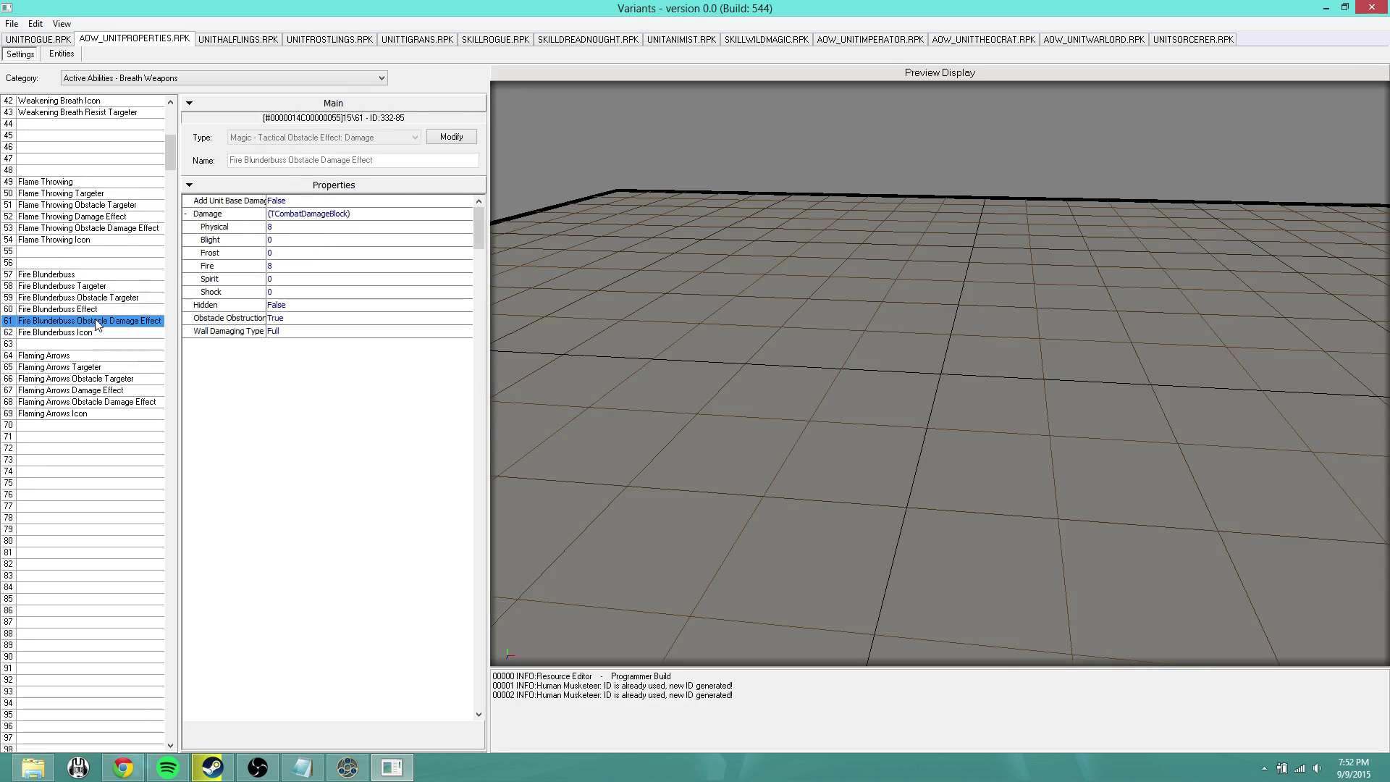
pyautogui.click(91, 333)
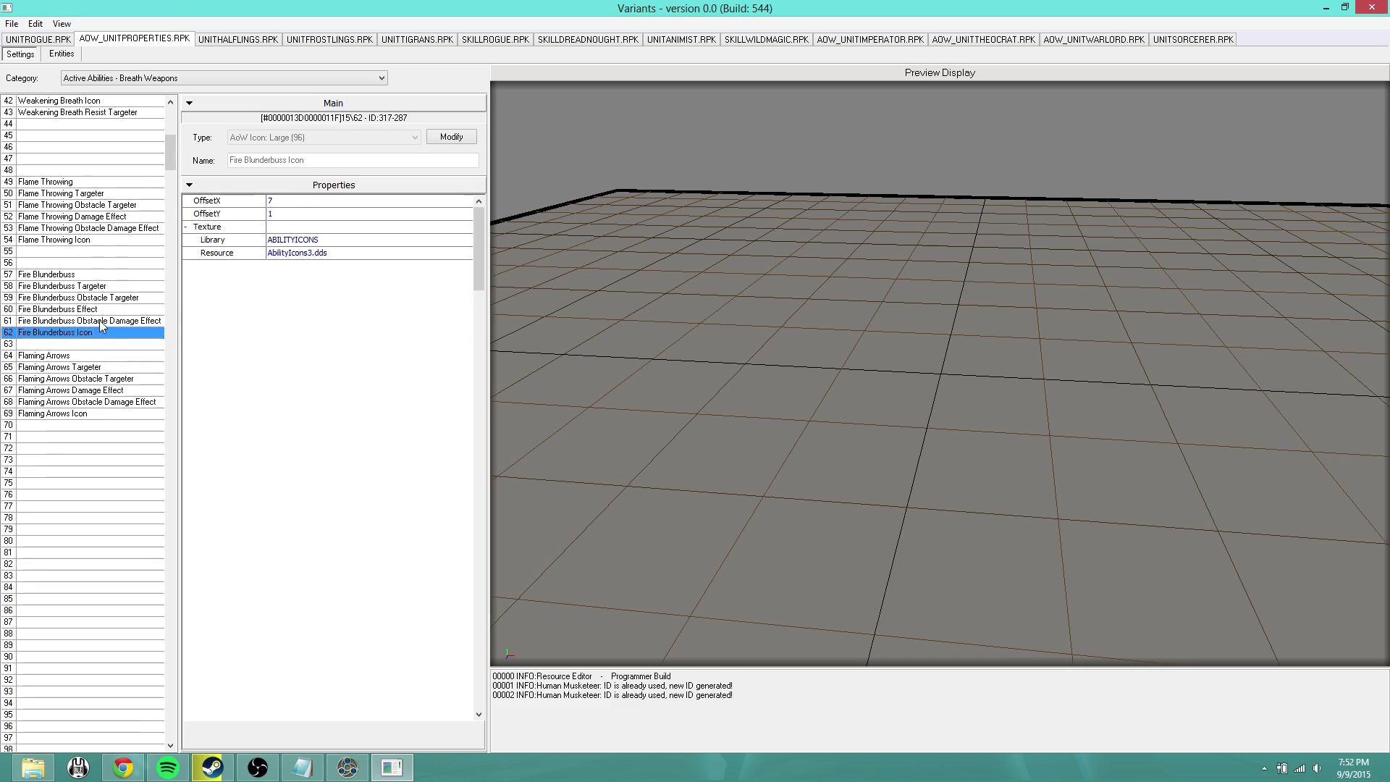
pyautogui.click(103, 322)
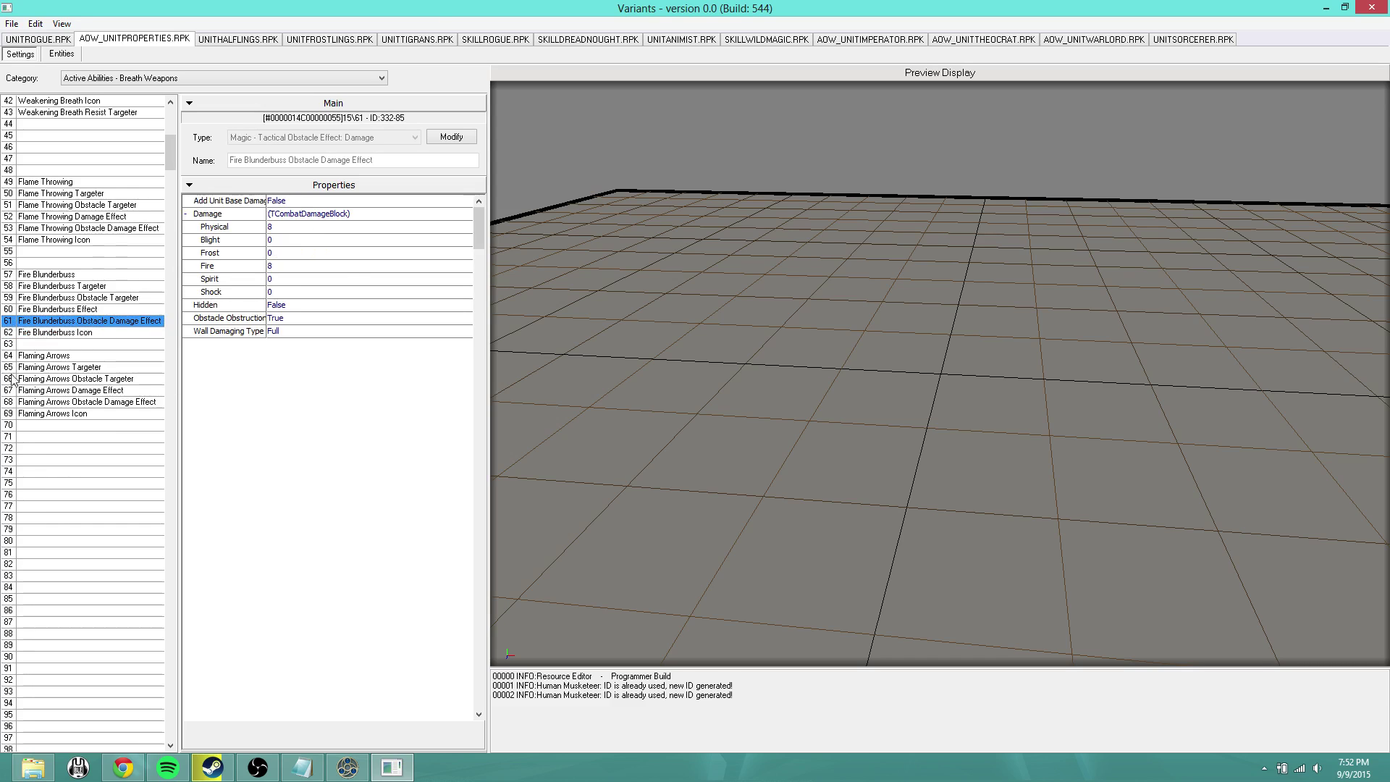
# Review the Fire Blunderbuss ability together with its unit targeter, obstacle targeter and unit damage effect.
pyautogui.press('Up')
pyautogui.press('Up')
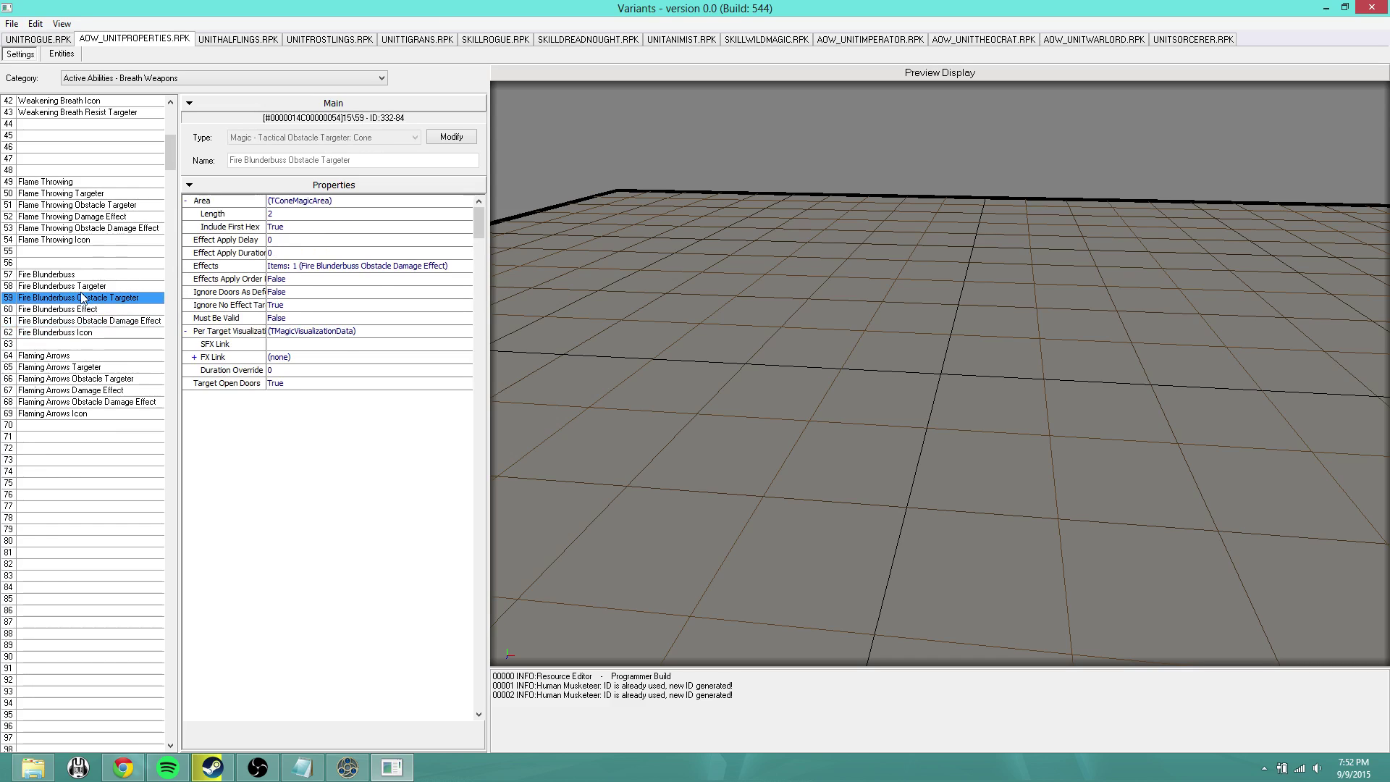
pyautogui.press('Up')
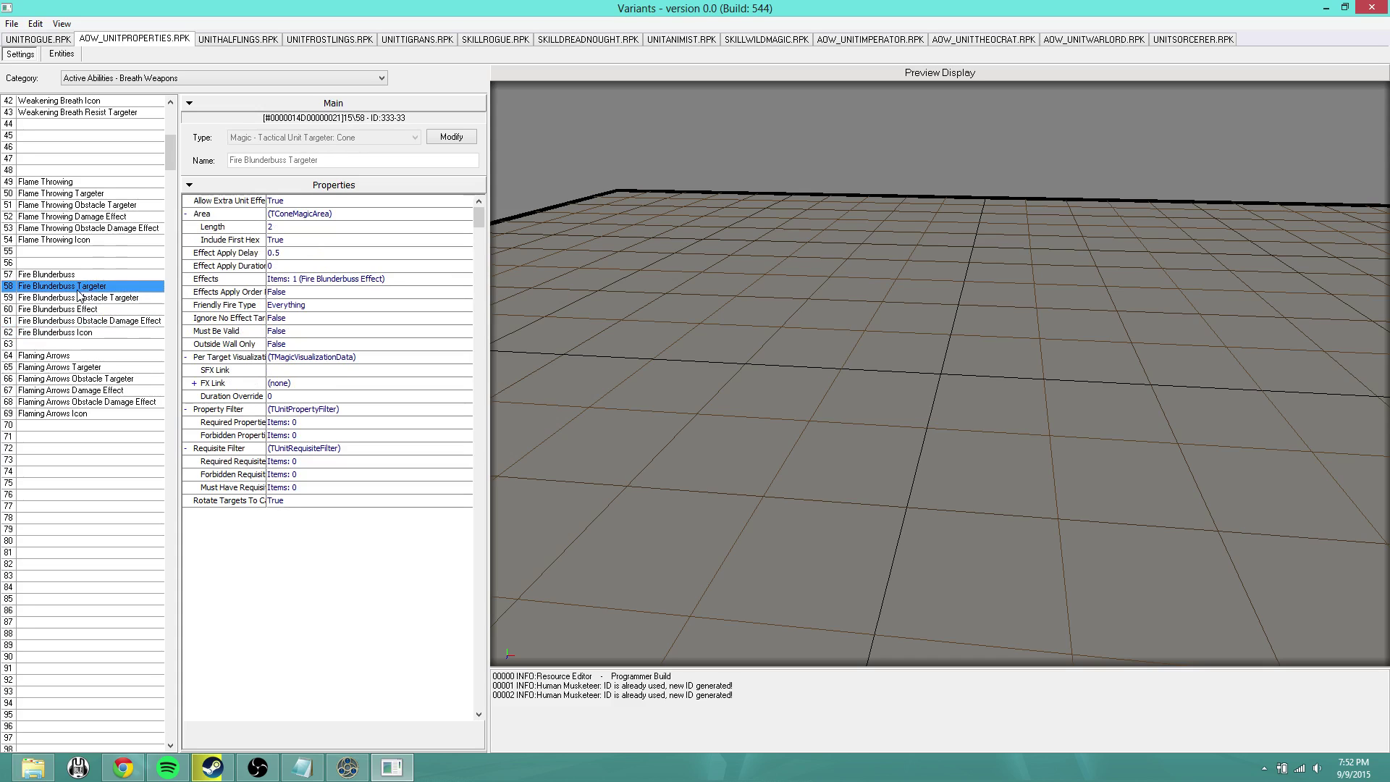
pyautogui.click(79, 298)
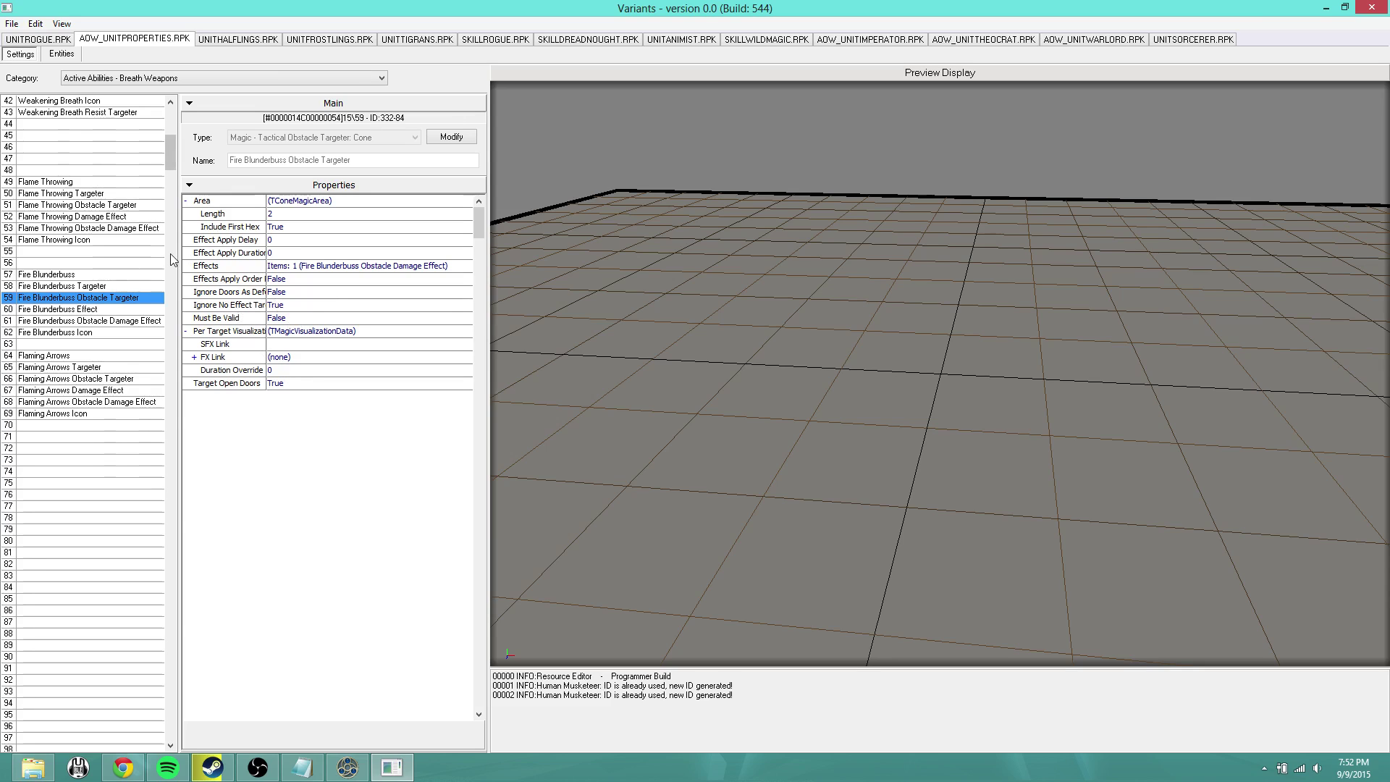
pyautogui.click(136, 276)
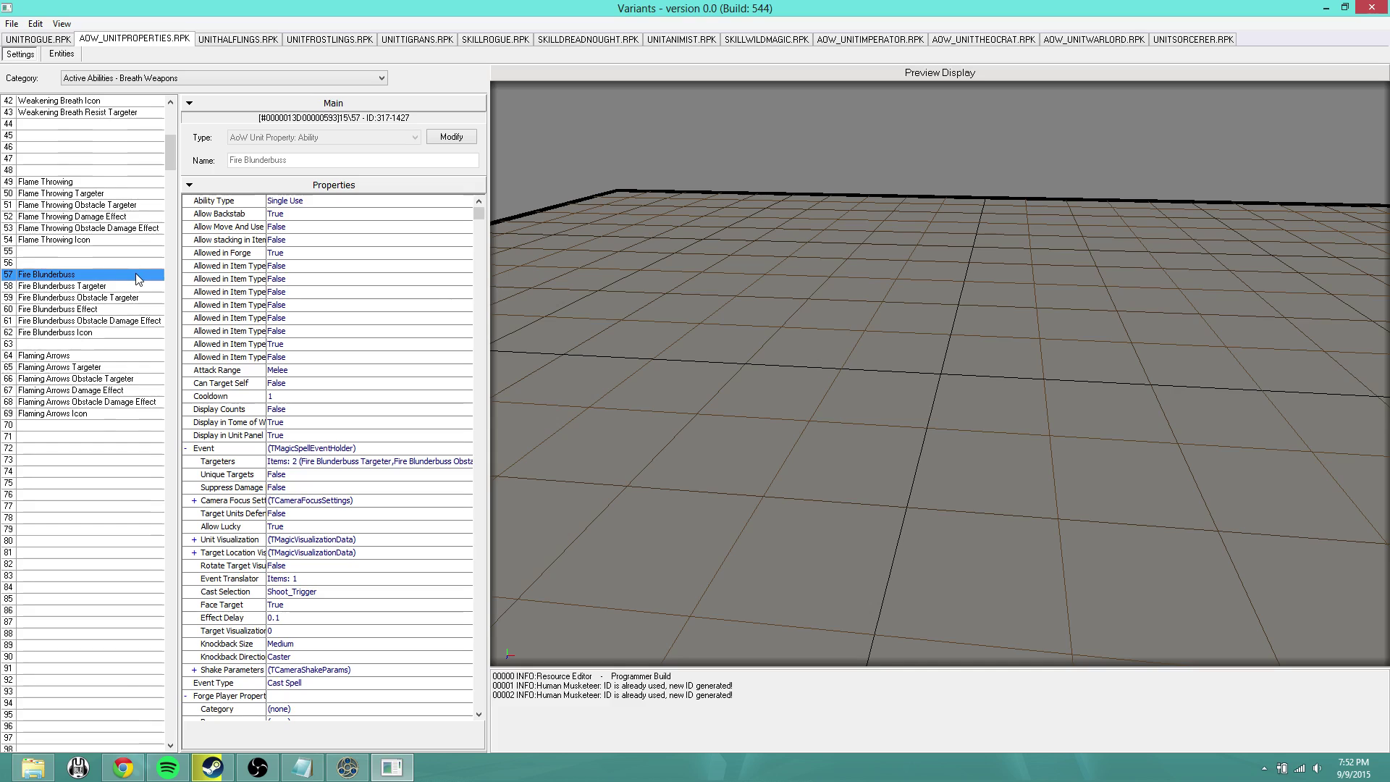
pyautogui.click(101, 309)
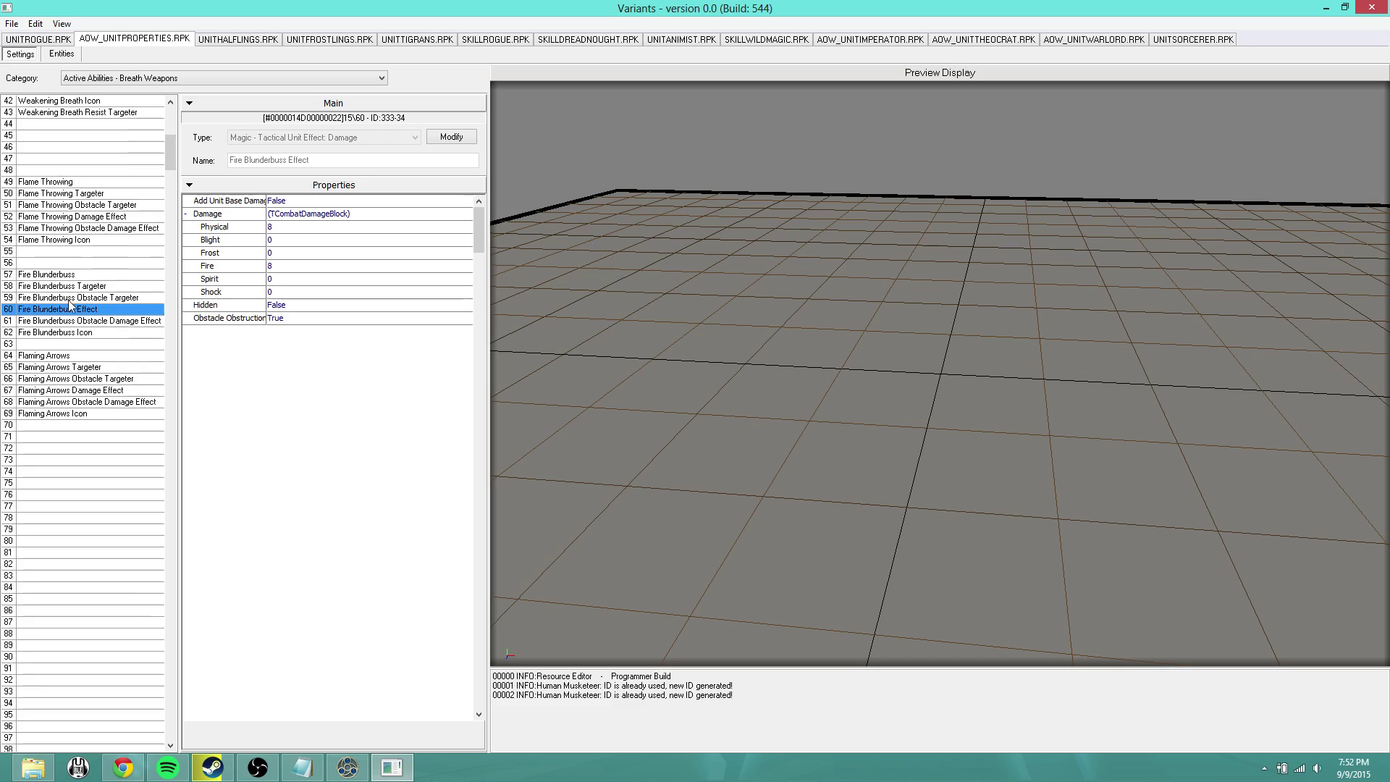
# Duplicate the Fire Blunderbuss ability into empty row 71 and its Fire Blunderbuss Targeter into row 72.
pyautogui.click(58, 277)
pyautogui.click(50, 436)
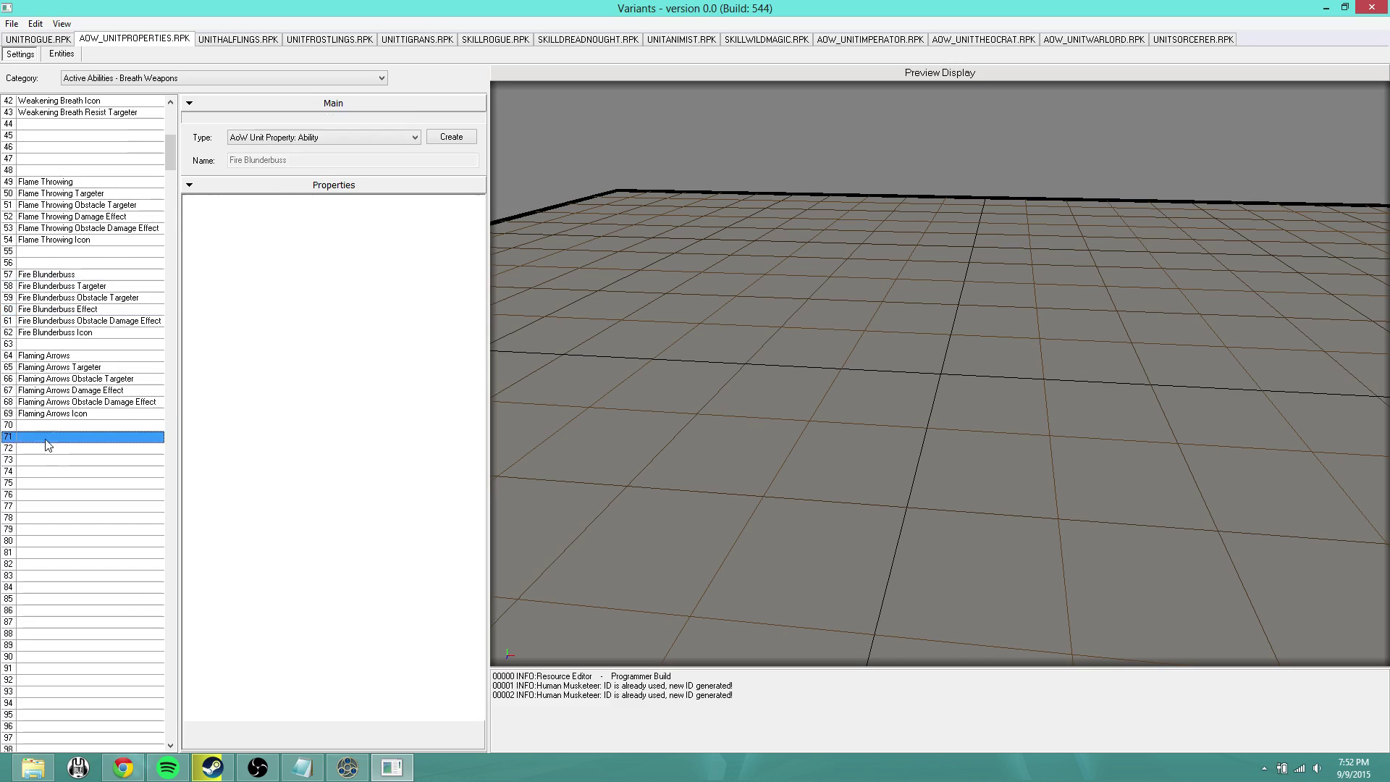
pyautogui.hotkey('ctrl', 'v')
pyautogui.click(76, 298)
pyautogui.click(72, 286)
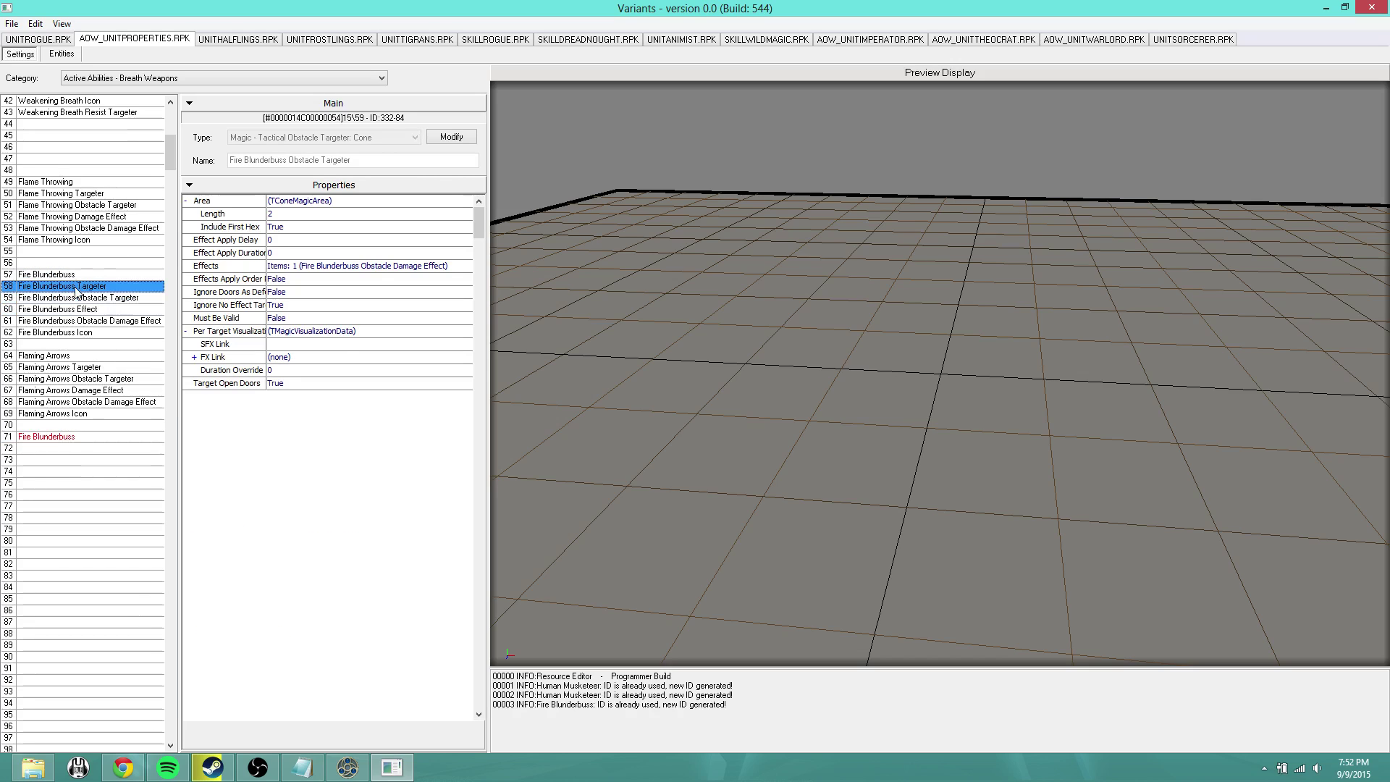
pyautogui.click(50, 447)
pyautogui.hotkey('ctrl', 'v')
# Duplicate the Fire Blunderbuss obstacle targeter, unit effect and obstacle damage effect into rows 73, 74 and 75.
pyautogui.click(94, 299)
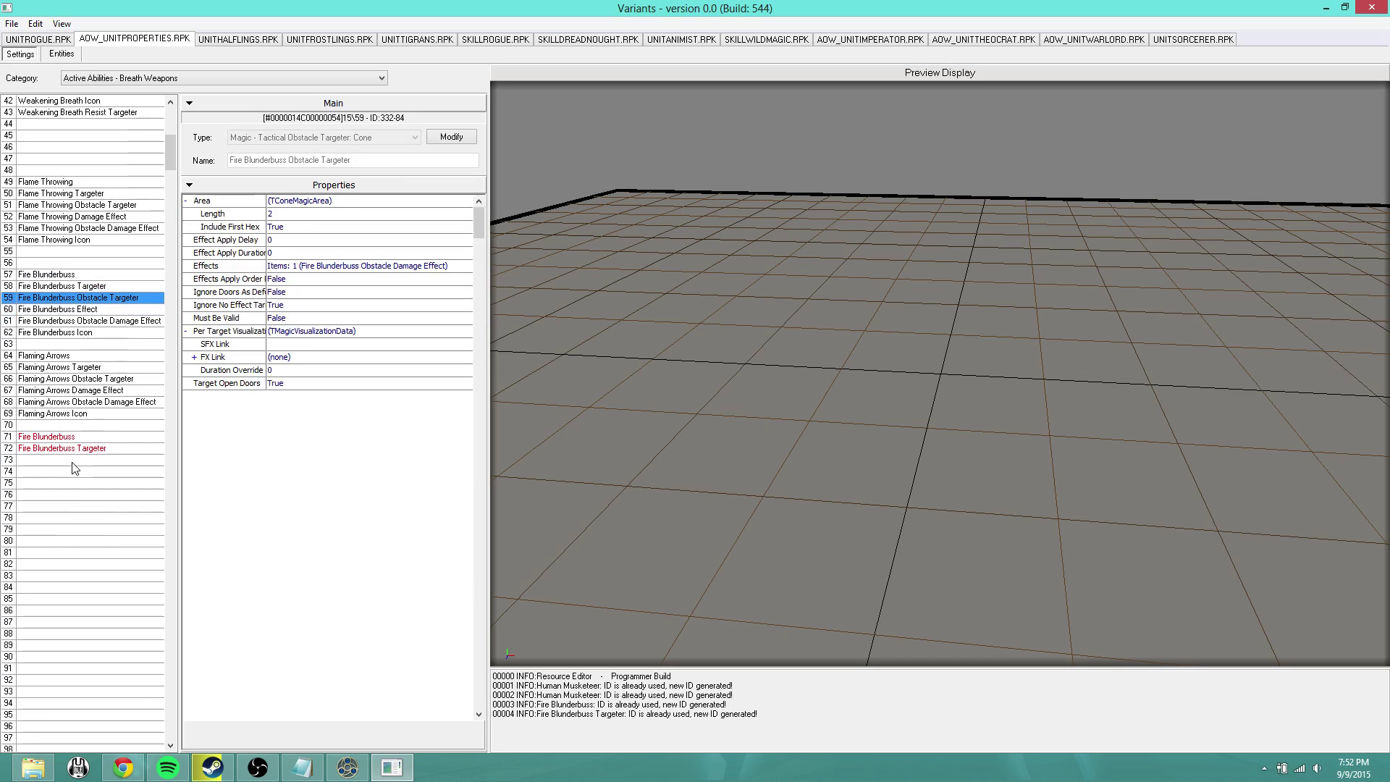
pyautogui.click(71, 460)
pyautogui.hotkey('ctrl', 'v')
pyautogui.click(72, 310)
pyautogui.click(82, 472)
pyautogui.hotkey('ctrl', 'v')
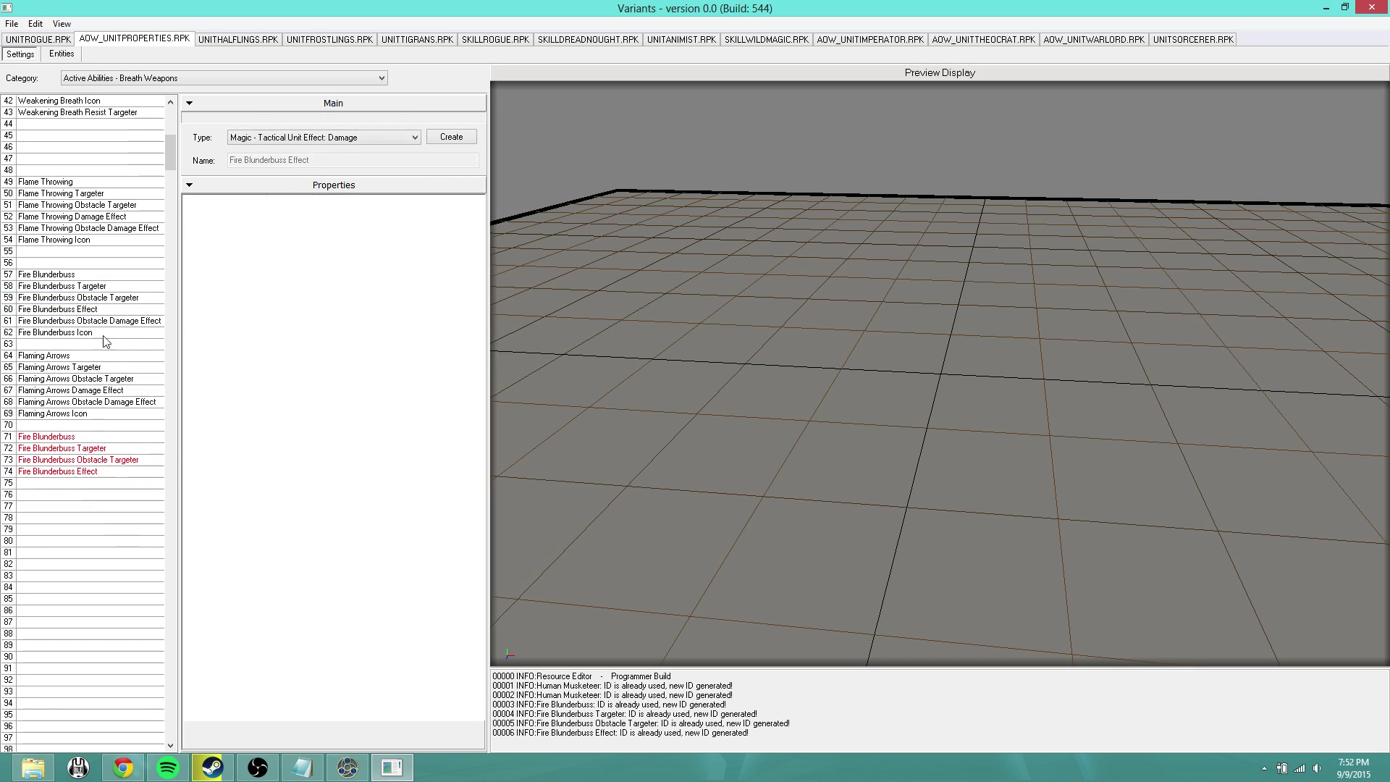
pyautogui.click(105, 322)
pyautogui.click(83, 483)
pyautogui.hotkey('ctrl', 'v')
pyautogui.click(72, 333)
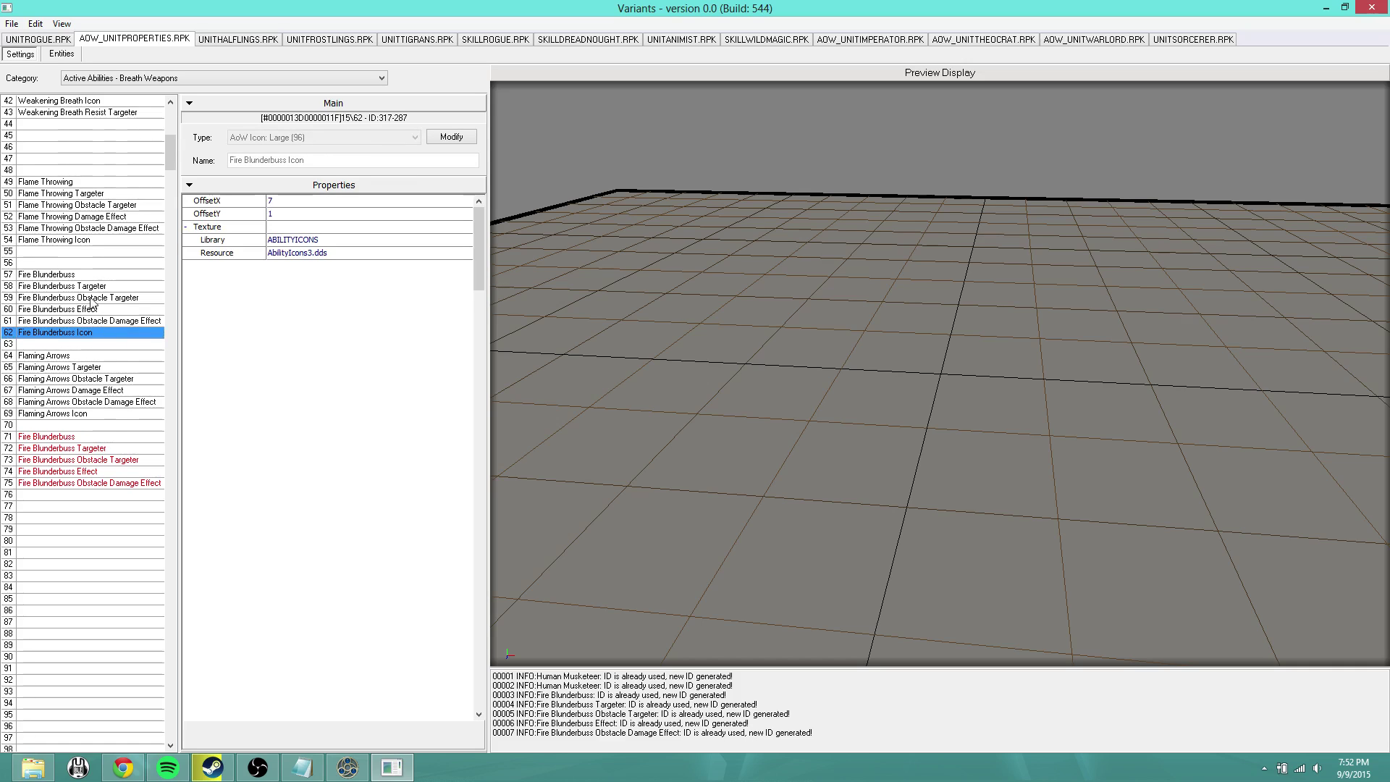
# Rename the copied ability in row 71 to Fire Shard Cannon and the copied unit targeter in row 72 to Fire Shard Cannon Targeter.
pyautogui.click(92, 438)
pyautogui.doubleClick(244, 160)
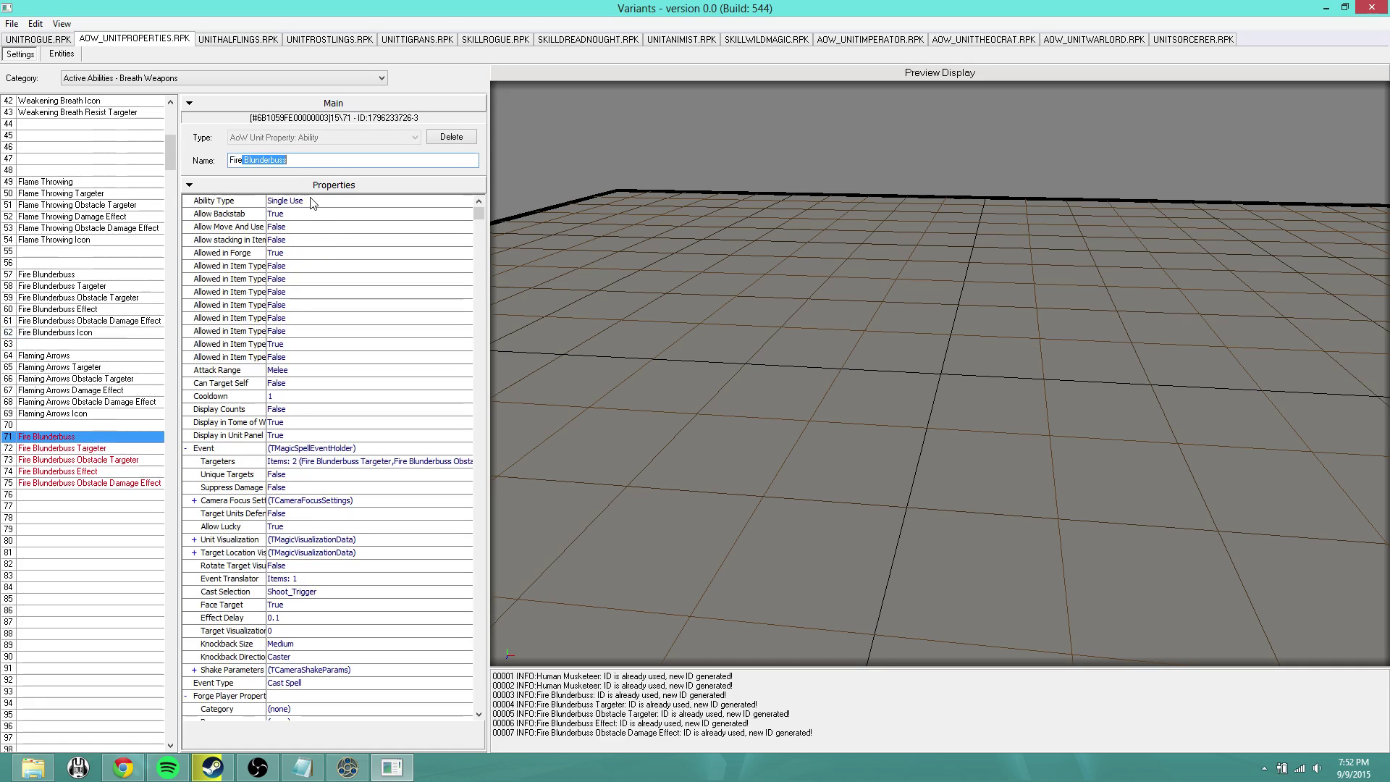
pyautogui.write('Sha')
pyautogui.click(106, 449)
pyautogui.moveTo(248, 160); pyautogui.dragTo(293, 157)
pyautogui.press('BackSpace')
pyautogui.press('BackSpace')
pyautogui.write('Shard Can')
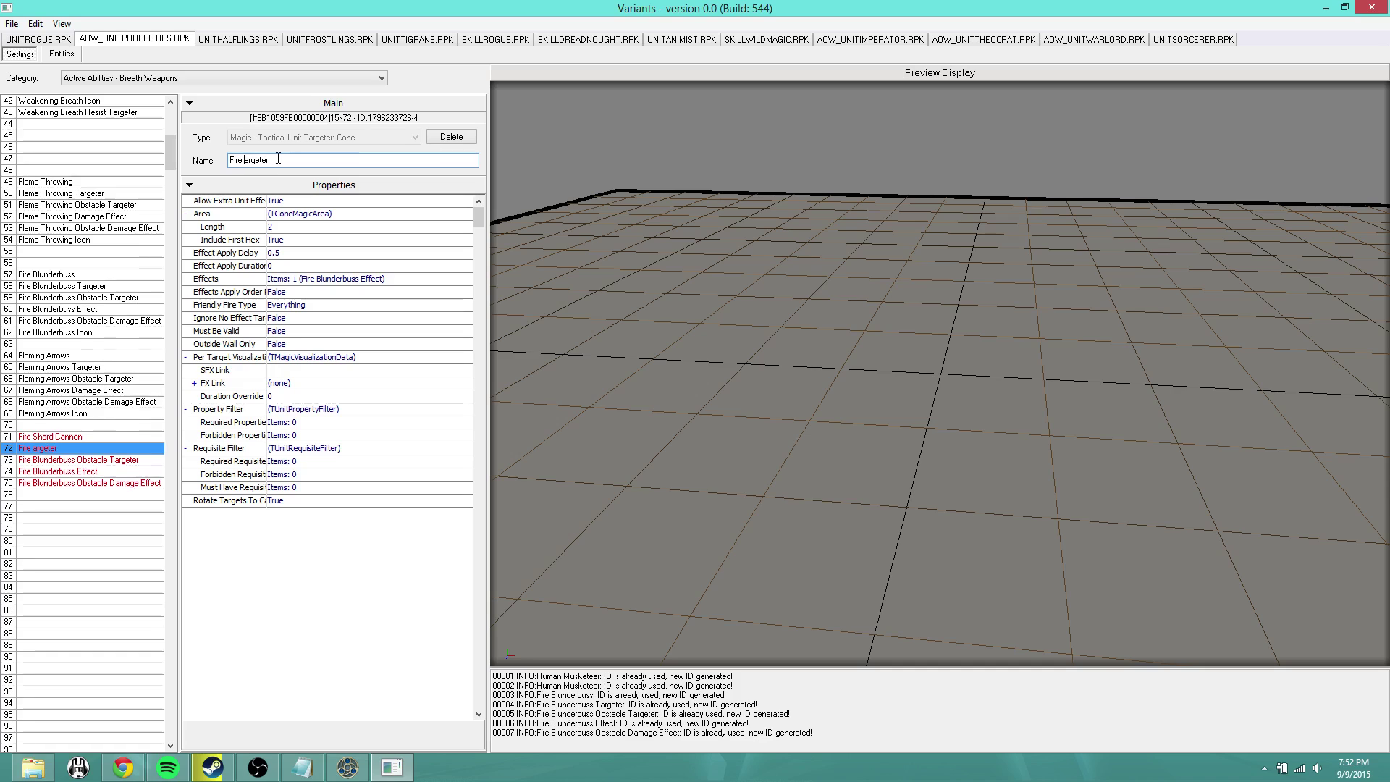
pyautogui.write('non T')
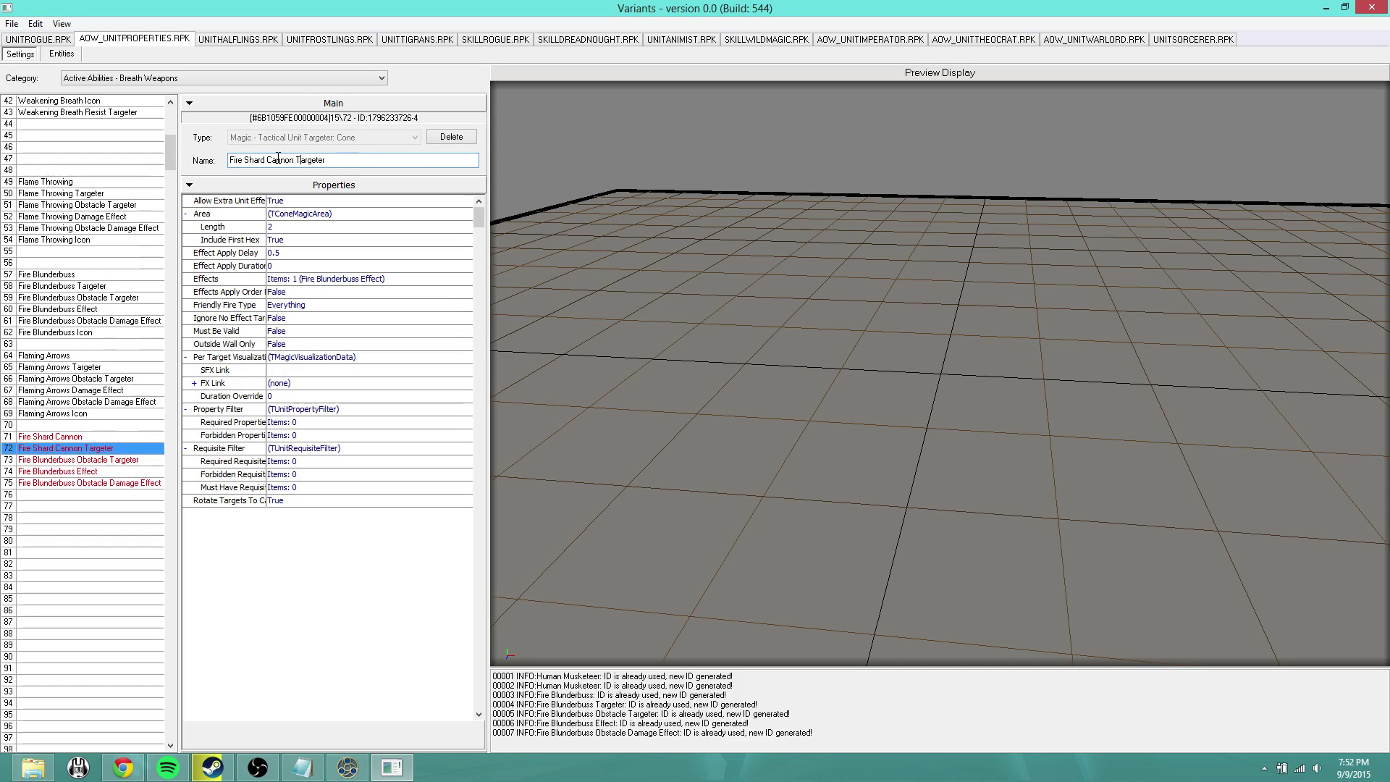
# Rename the copy in row 73 to Fire Shard Cannon Obstacle Targeter and the copy in row 74 to Fire Shard Cannon Effect.
pyautogui.click(109, 461)
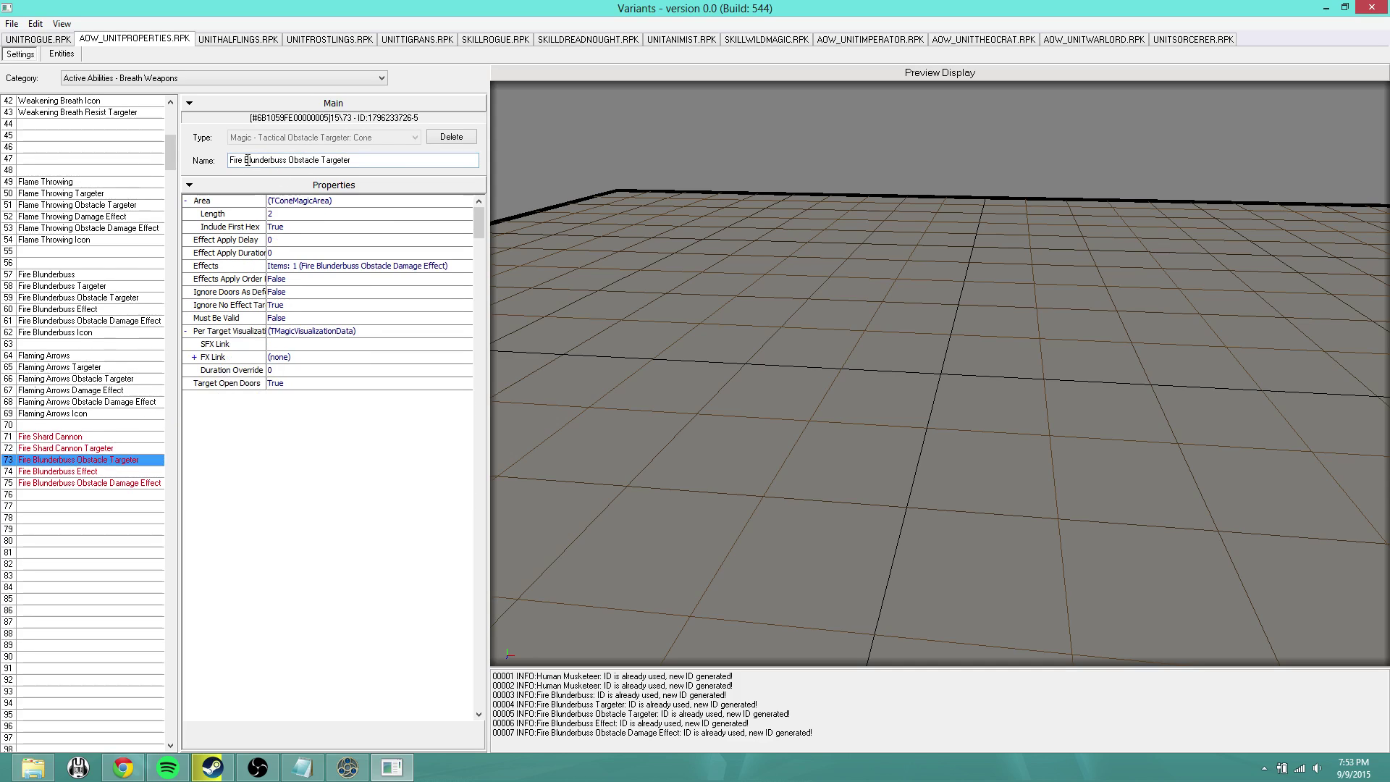
pyautogui.moveTo(247, 160); pyautogui.dragTo(284, 163)
pyautogui.write('Shard Cannon')
pyautogui.click(83, 471)
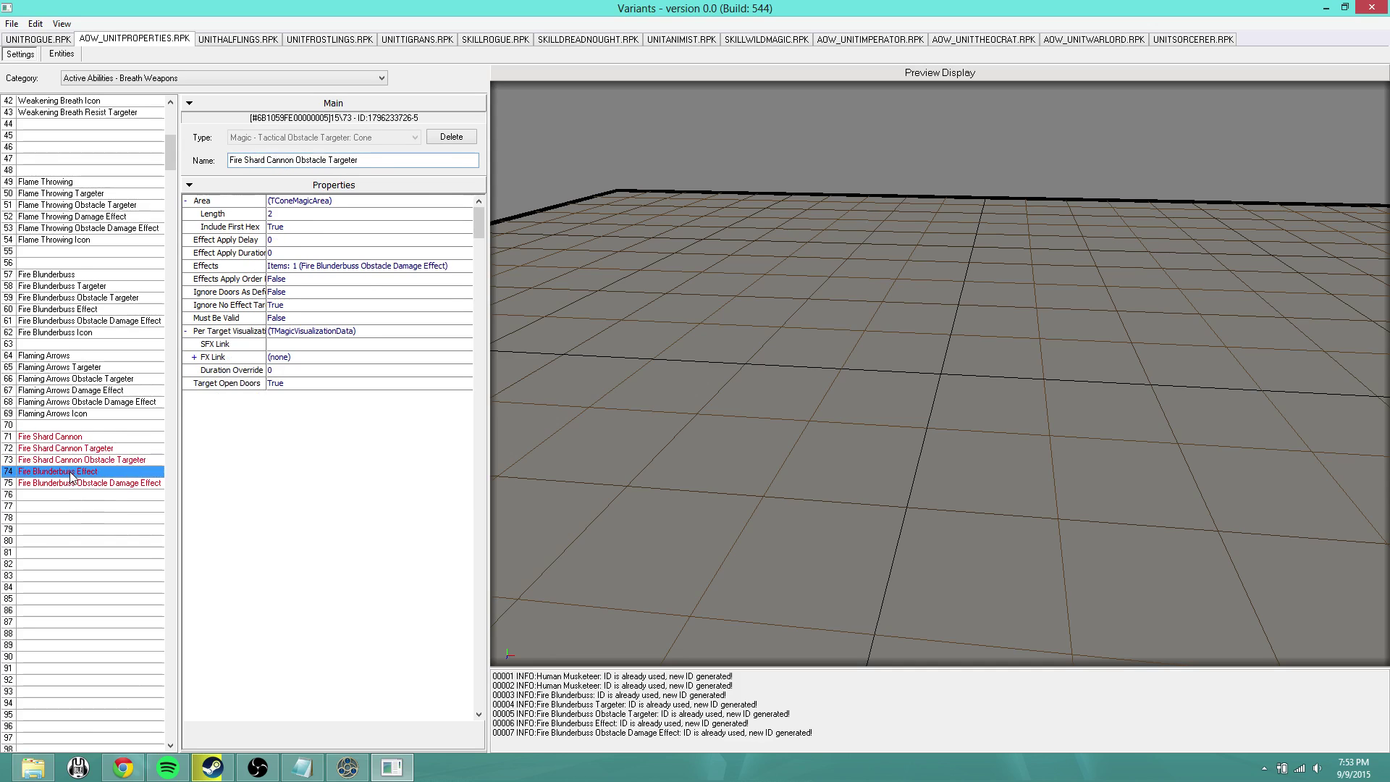
pyautogui.moveTo(246, 160); pyautogui.dragTo(288, 160)
pyautogui.write('Shard Cannon')
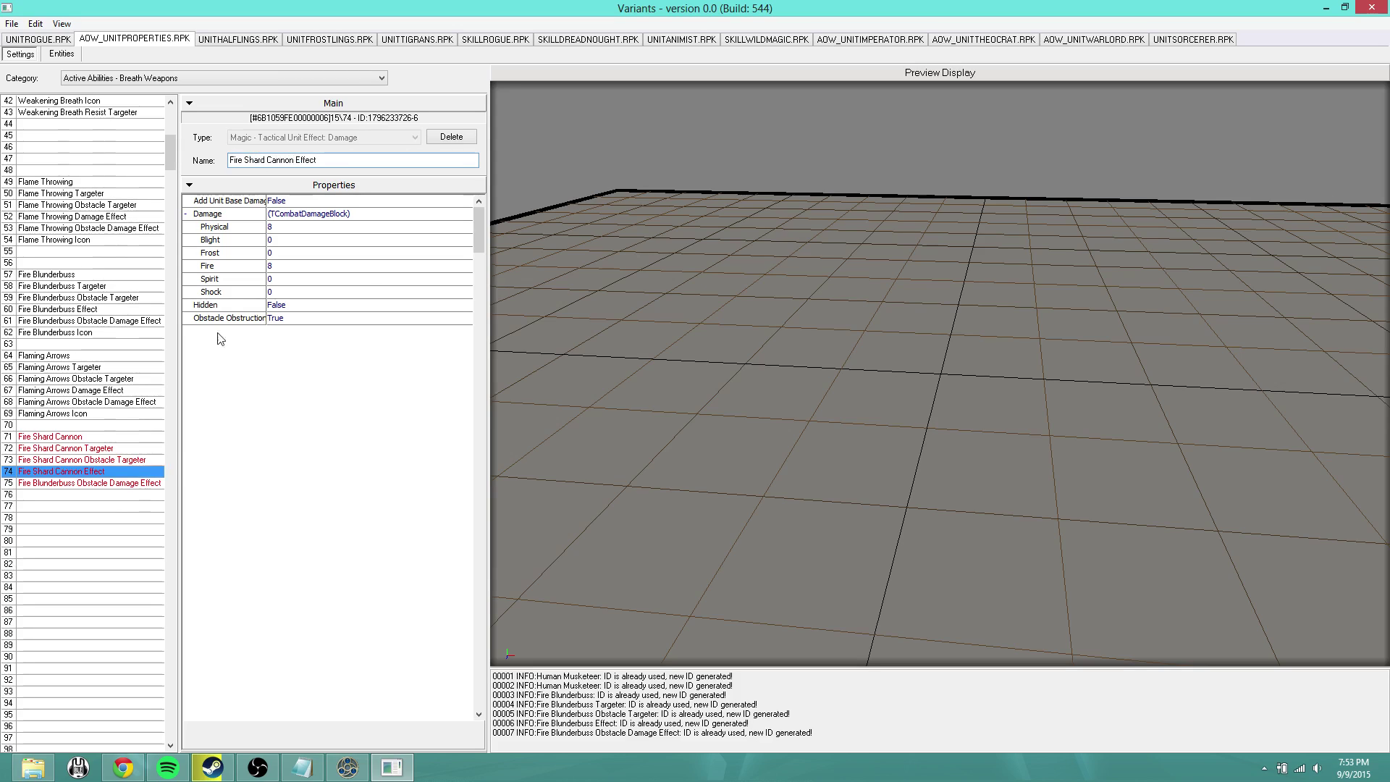
pyautogui.click(278, 253)
# Rename the copied obstacle damage effect in row 75 to Fire Shard Cannon Obstacle Damage Effect.
pyautogui.click(78, 484)
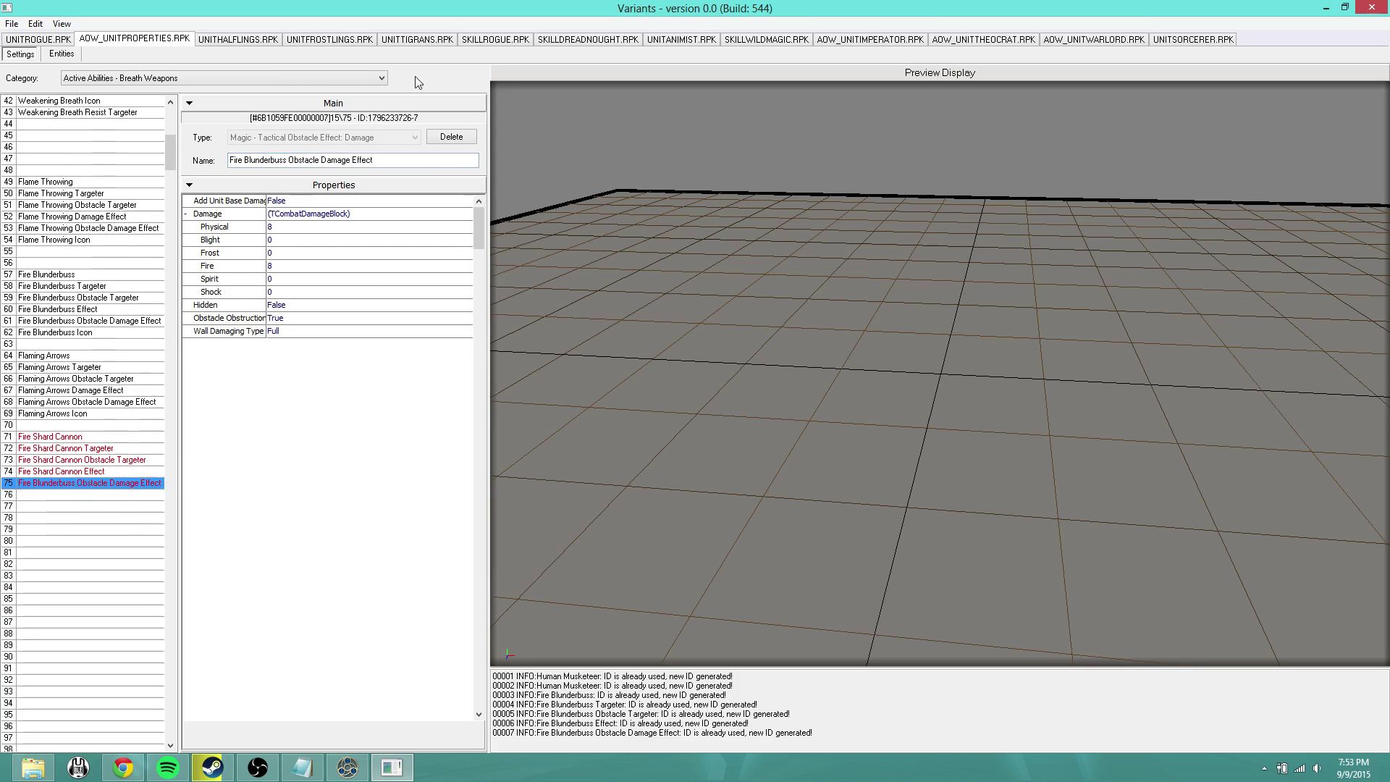
pyautogui.moveTo(246, 160); pyautogui.dragTo(293, 162)
pyautogui.write('Shard Cannon')
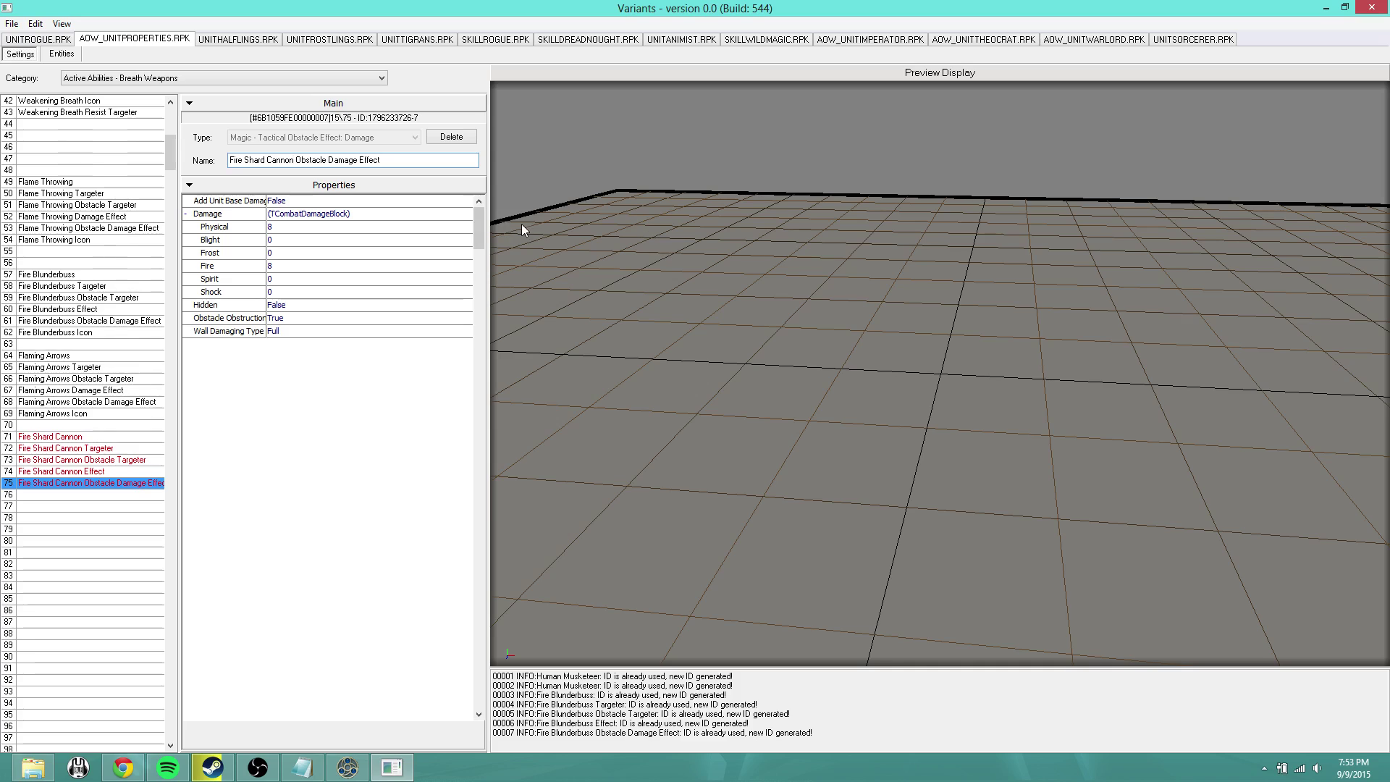
# Remove both Fire Blunderbuss targeters from the Fire Shard Cannon ability's event Targeters selection.
pyautogui.click(70, 438)
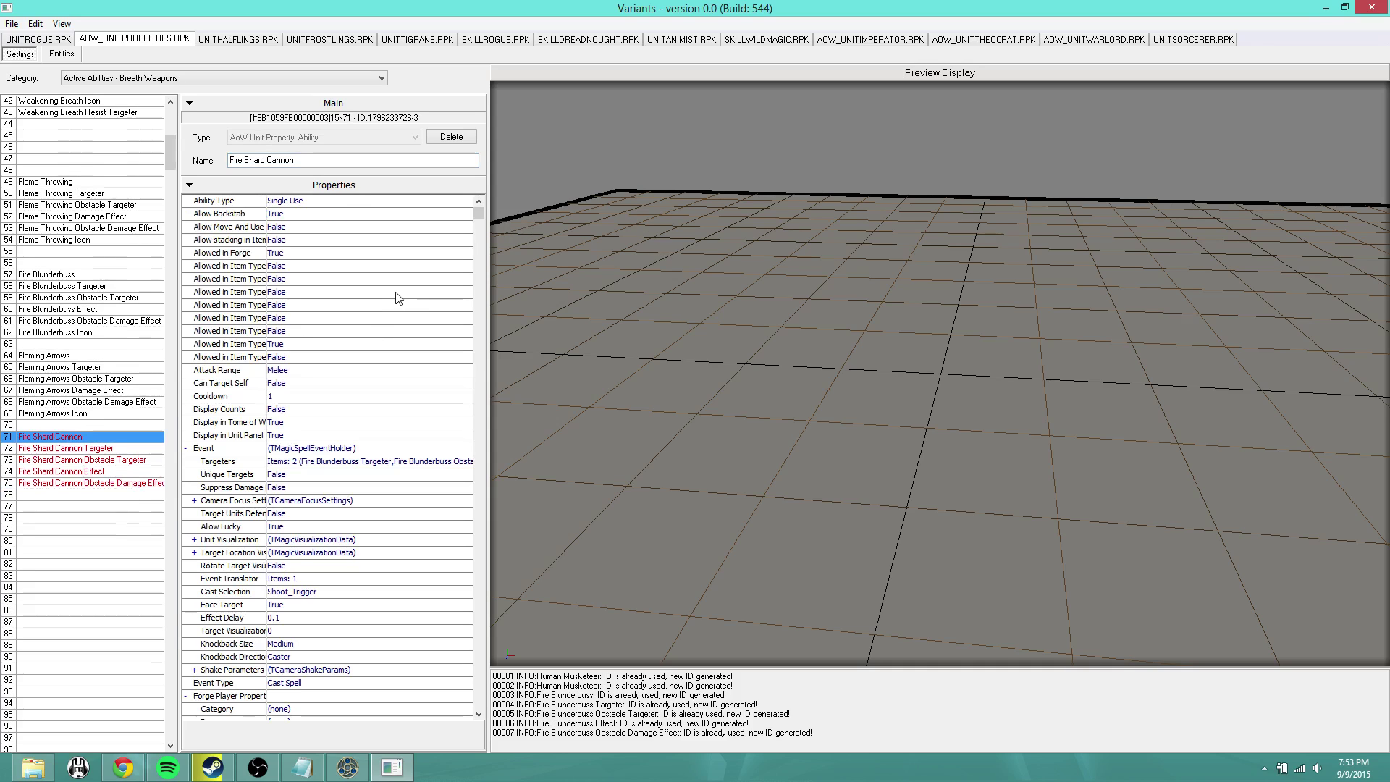
pyautogui.click(384, 462)
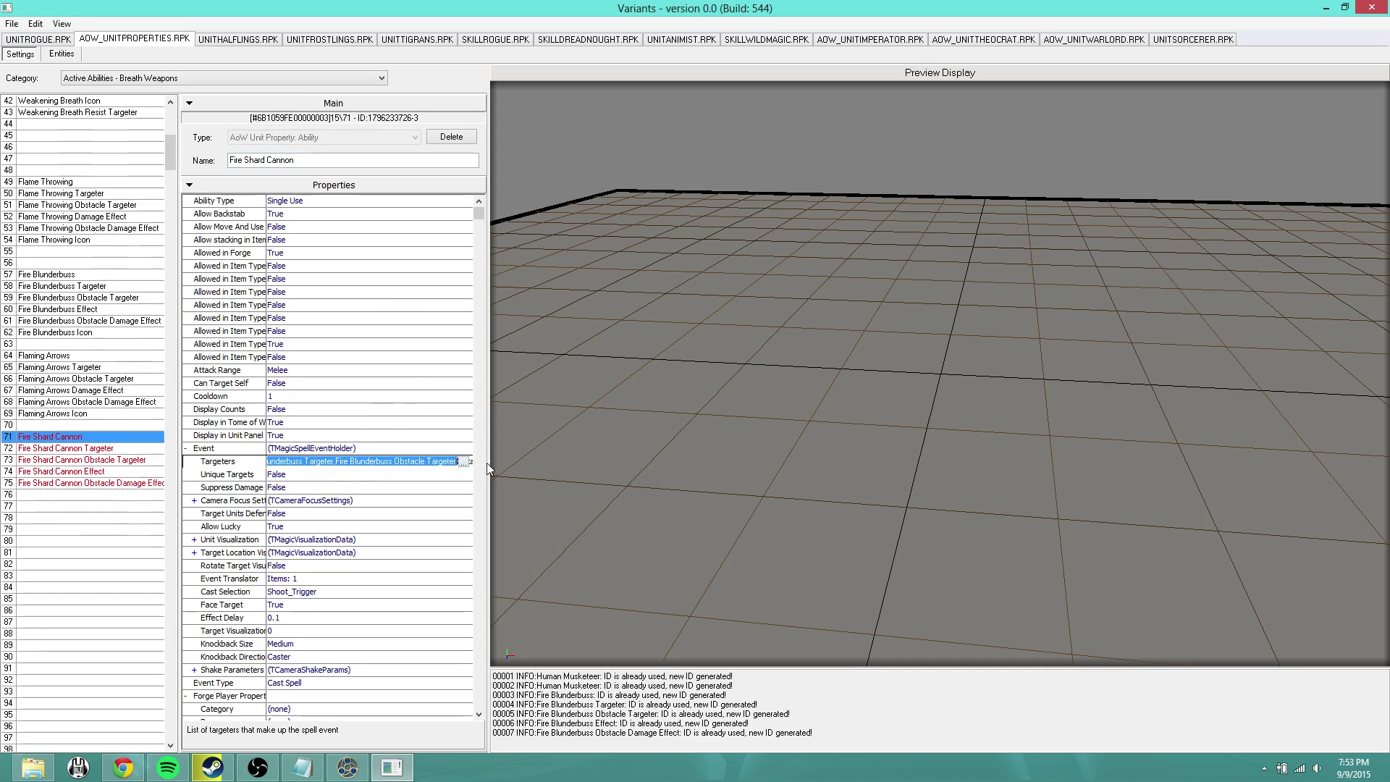
pyautogui.click(464, 463)
pyautogui.click(590, 217)
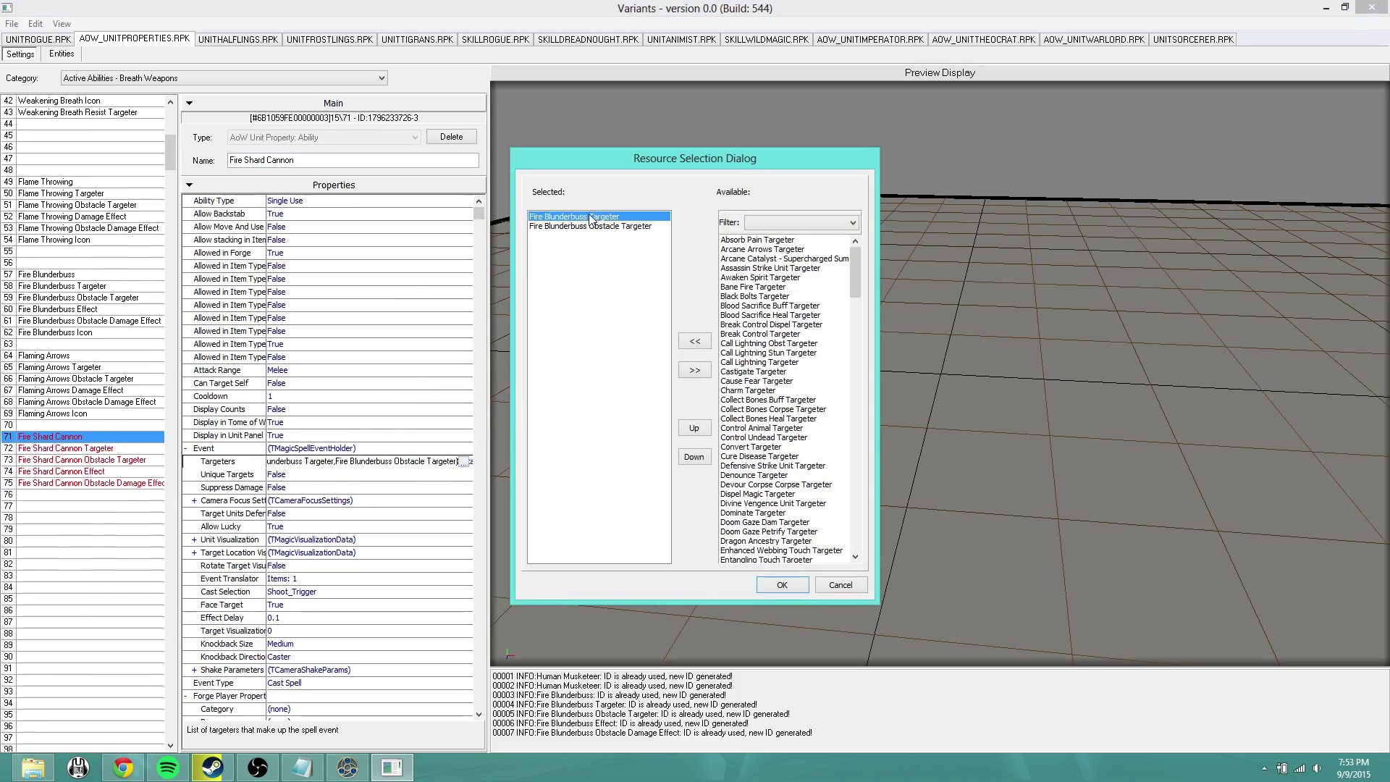
pyautogui.click(689, 371)
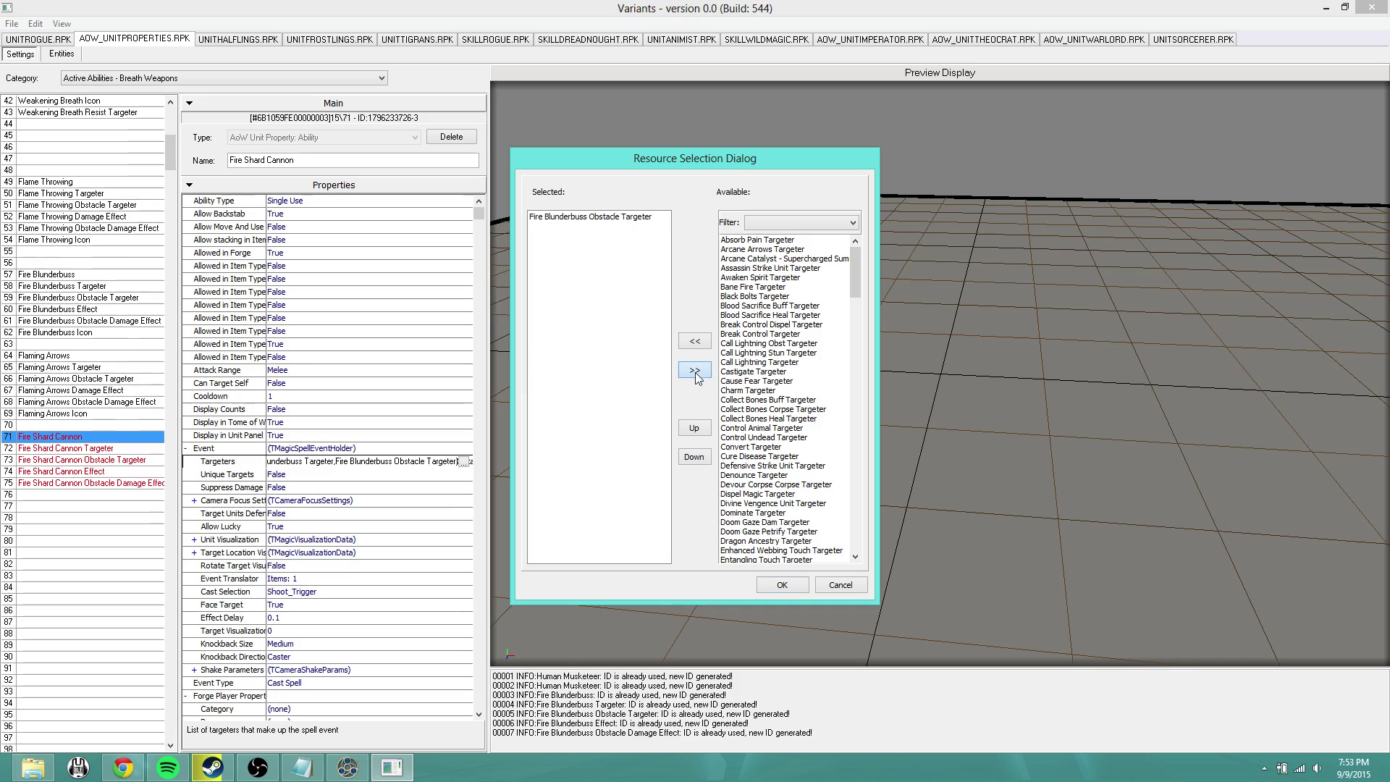
pyautogui.click(691, 371)
# Filter the available targeters to the breath weapons category and assign Fire Shard Cannon Targeter and Fire Shard Cannon Obstacle Targeter to the ability.
pyautogui.click(800, 222)
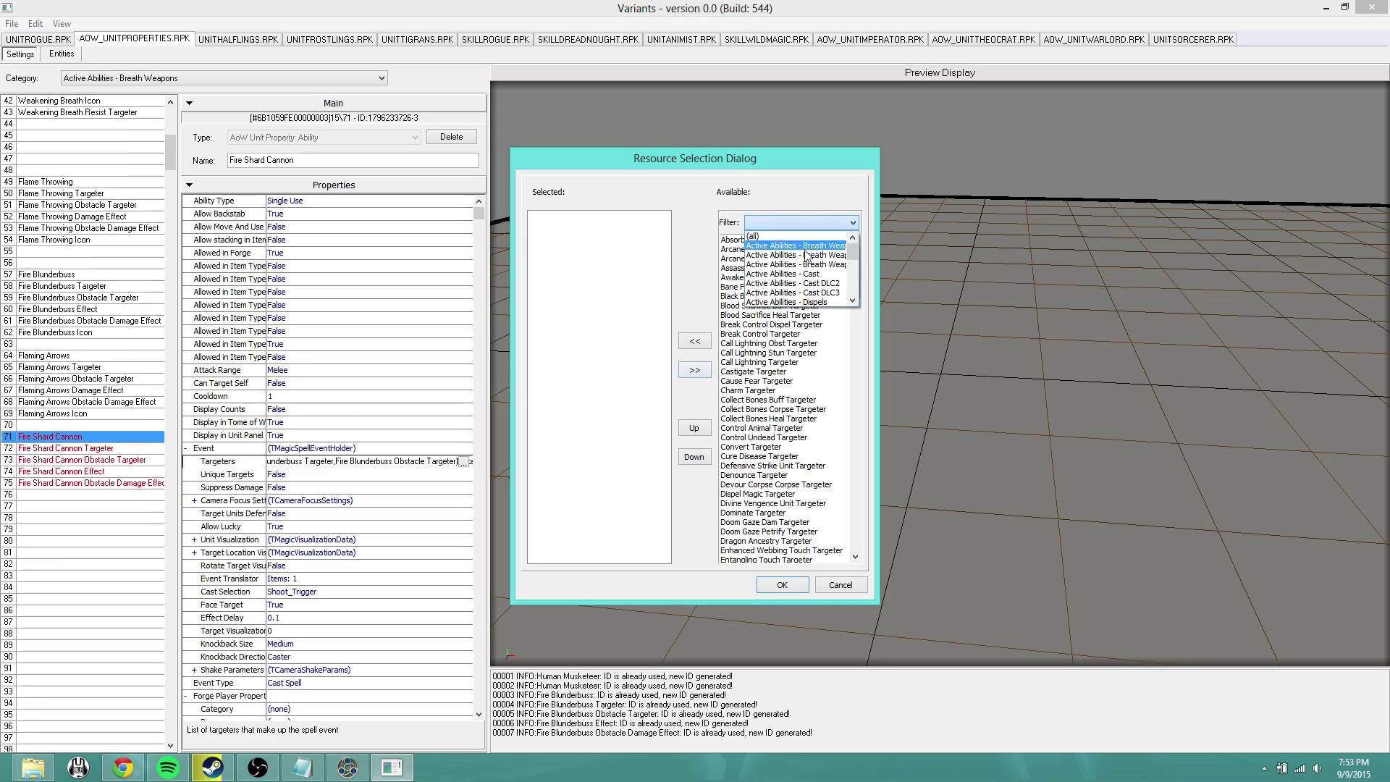
pyautogui.scroll(1, 817, 275)
pyautogui.click(804, 255)
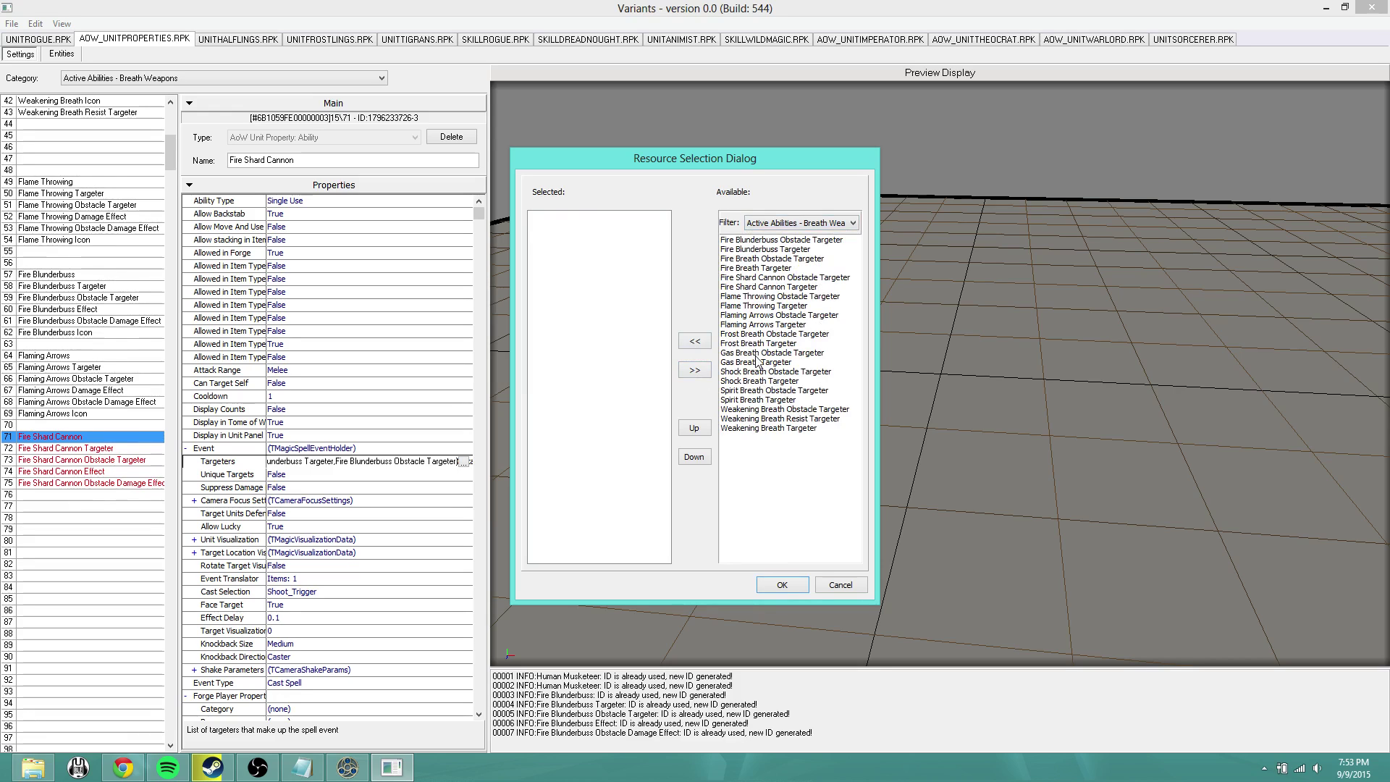
pyautogui.click(757, 287)
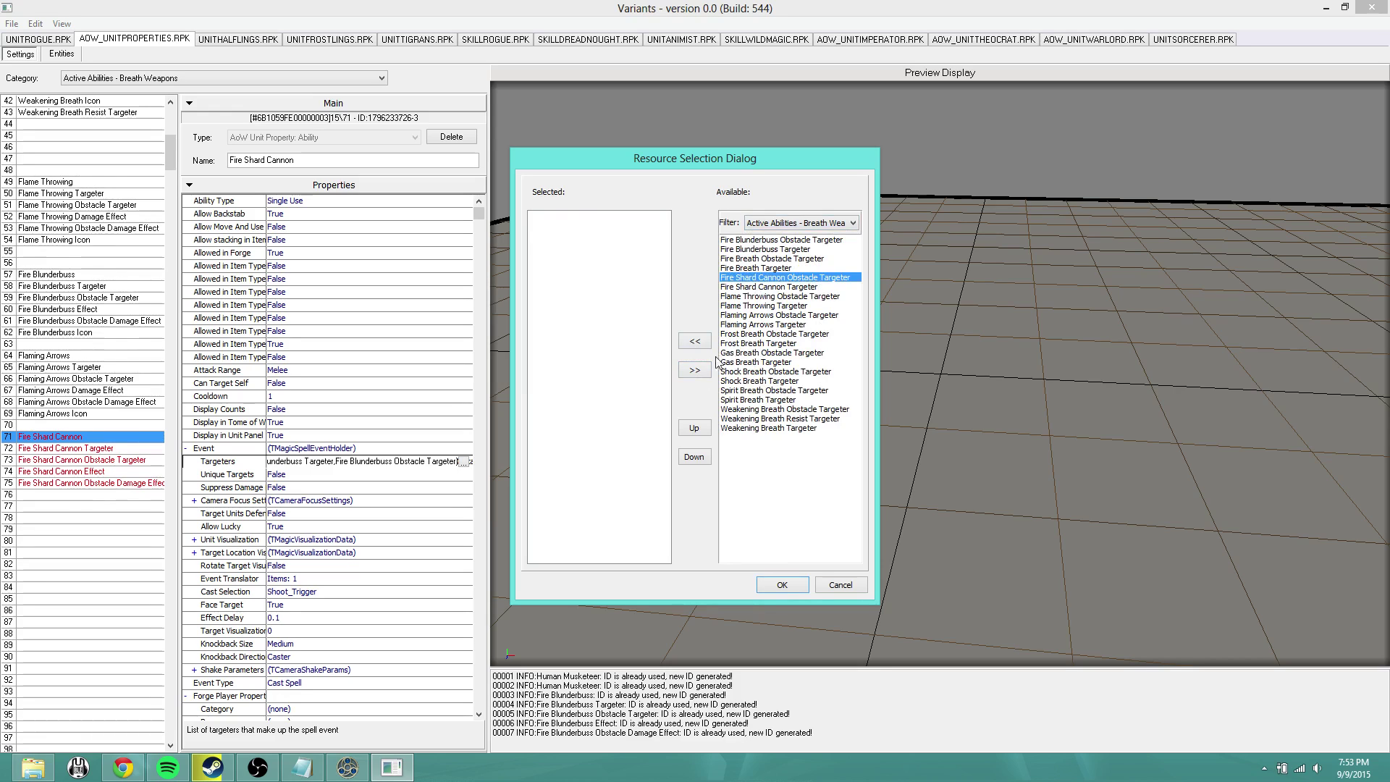
pyautogui.click(696, 340)
pyautogui.click(767, 278)
pyautogui.click(695, 344)
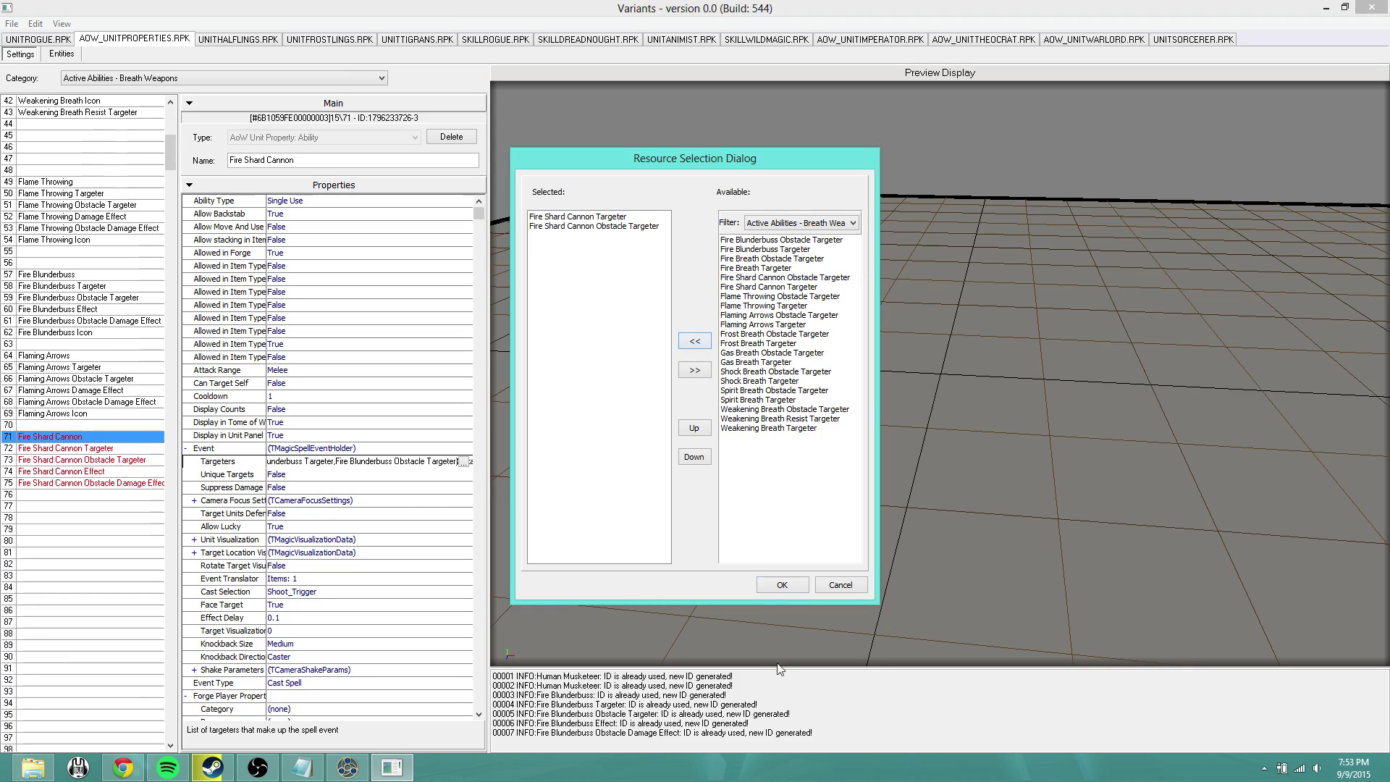
pyautogui.click(783, 584)
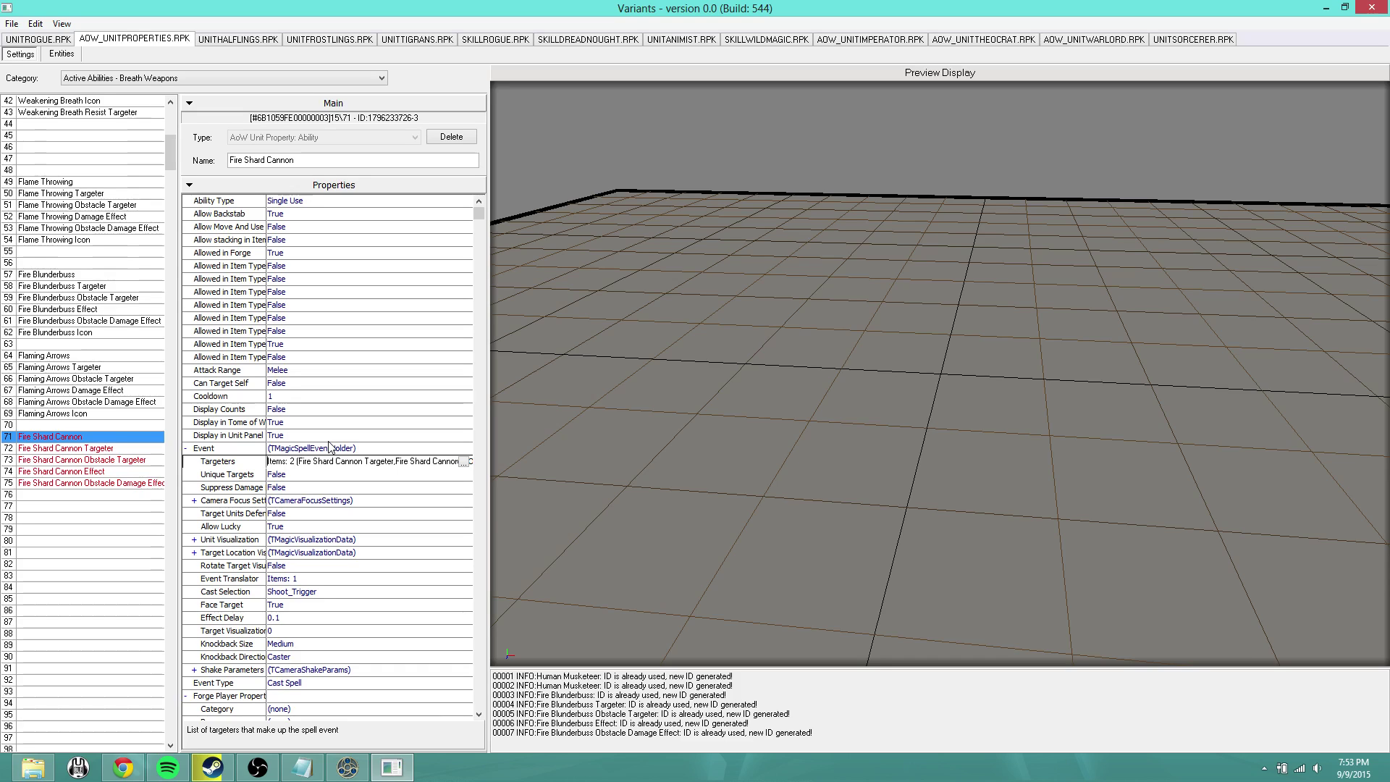
# Set the Primary Effect Link resource of the Fire Shard Cannon ability to Fire Shard Cannon Effect.
pyautogui.click(119, 475)
pyautogui.click(86, 485)
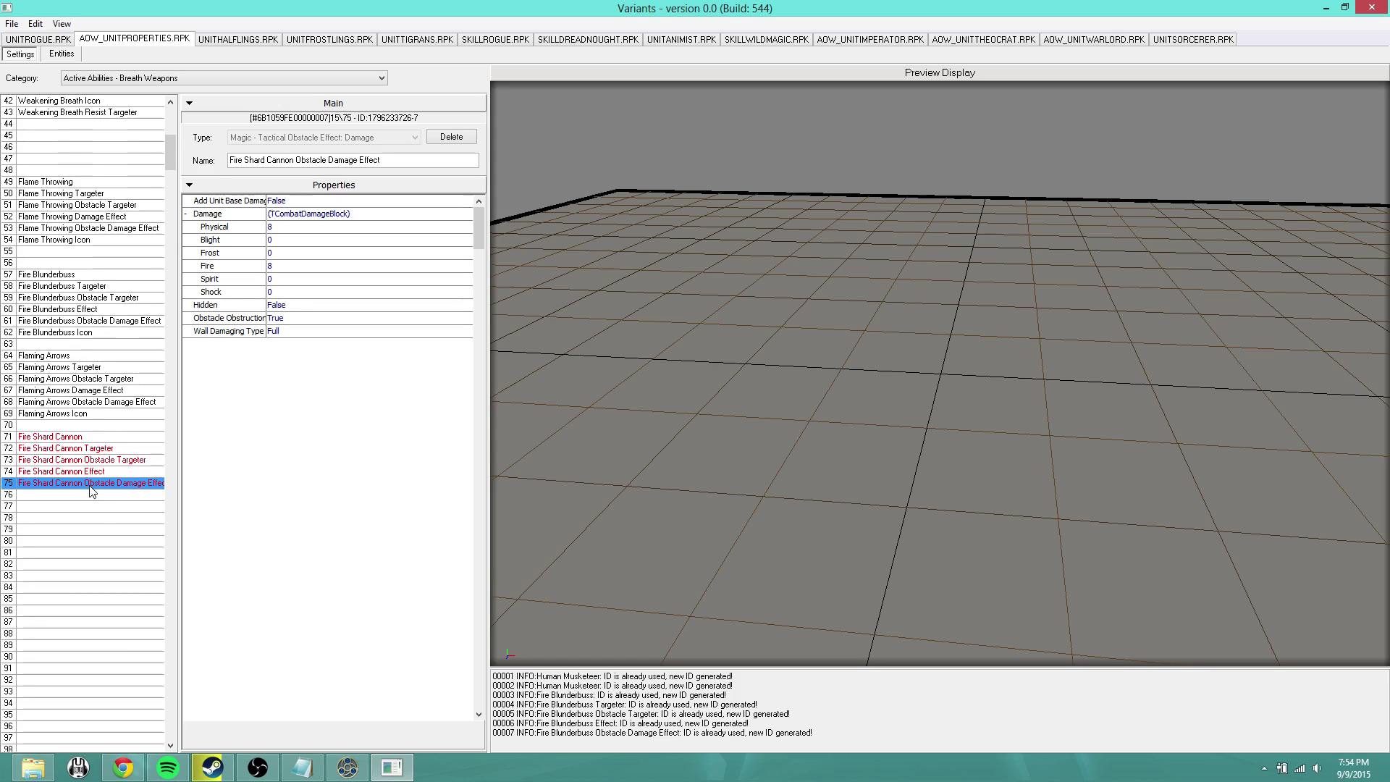
pyautogui.click(82, 436)
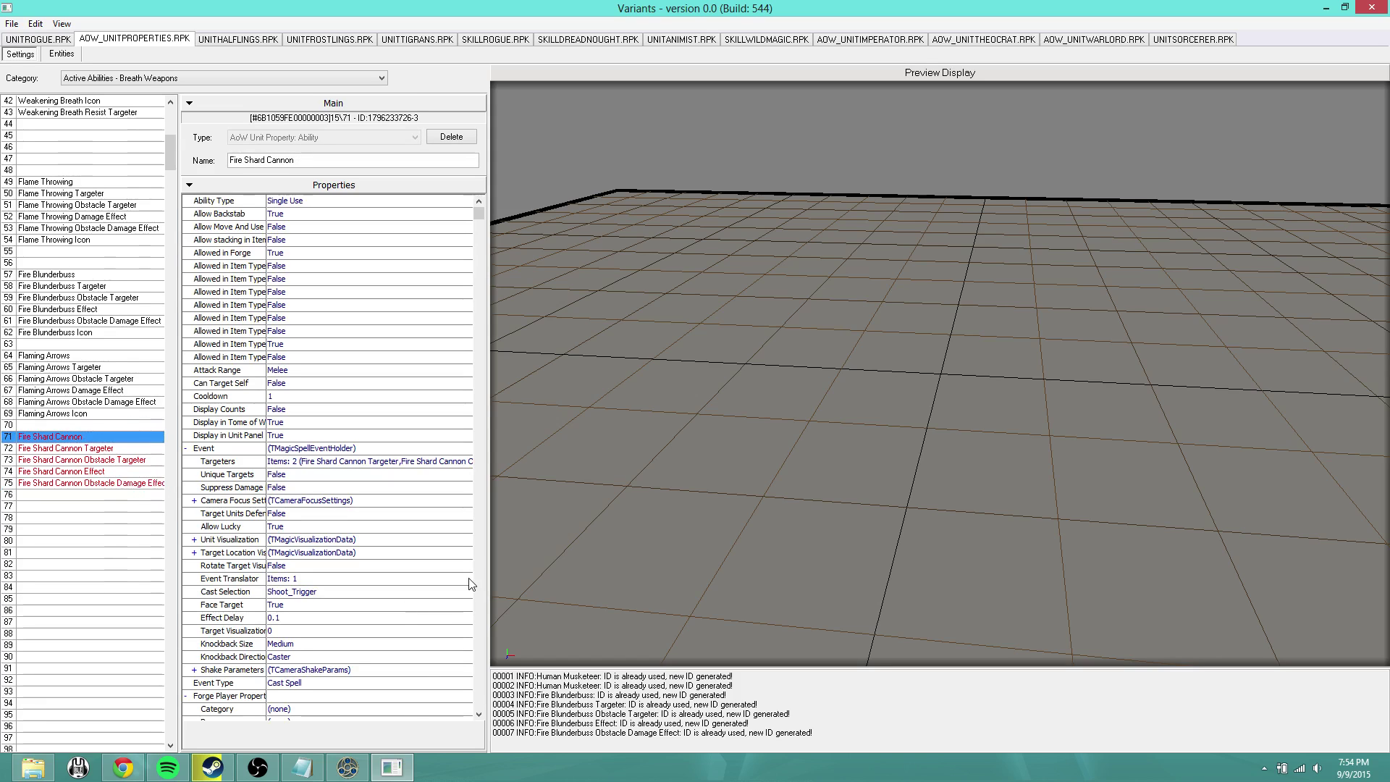
pyautogui.click(372, 464)
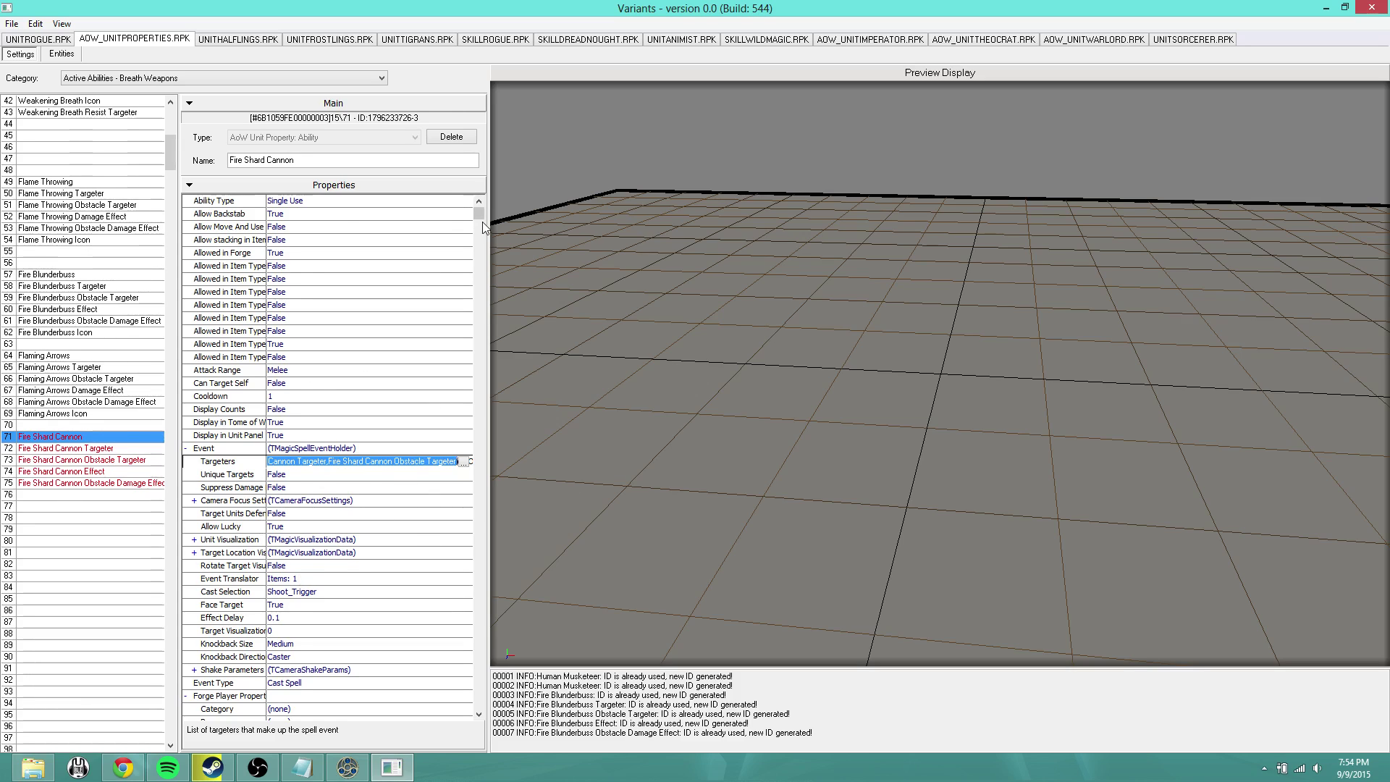
pyautogui.scroll(-8, 484, 226)
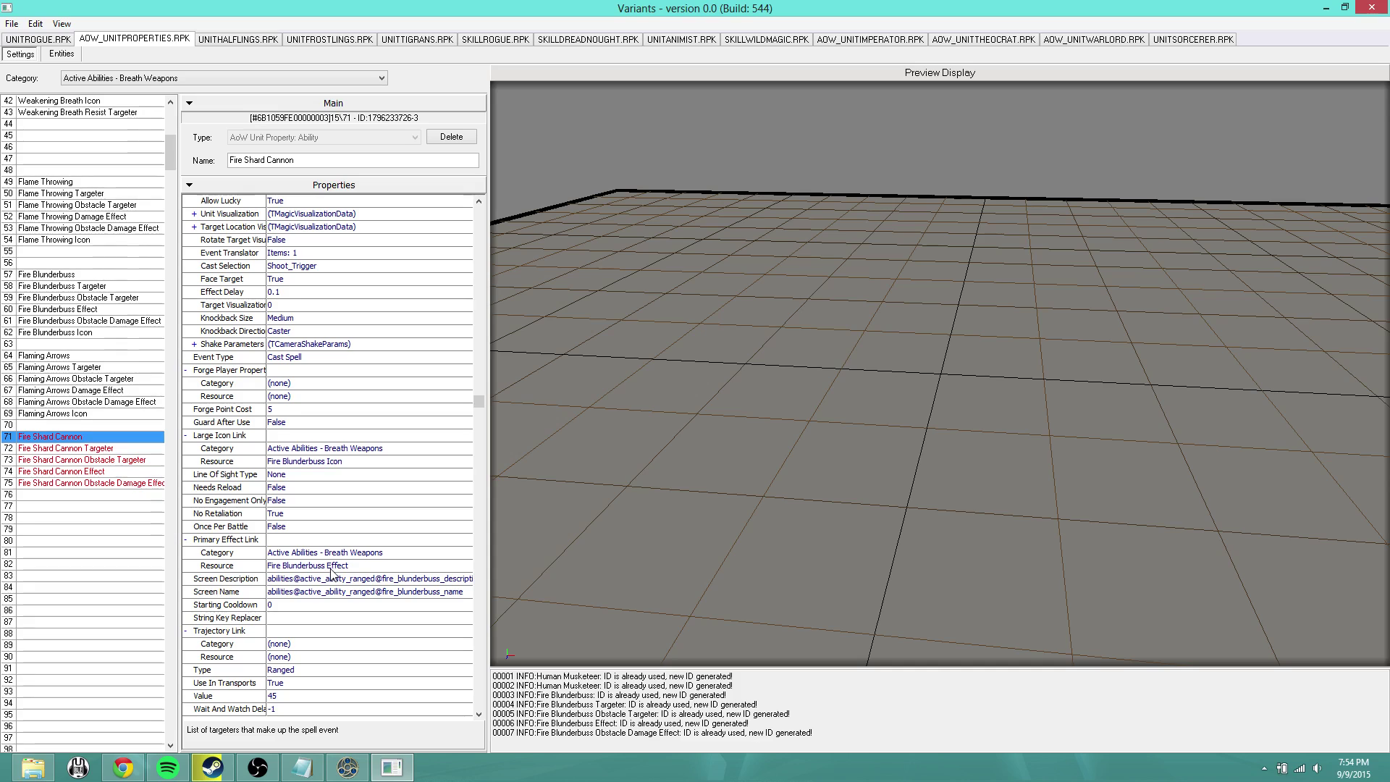
pyautogui.click(436, 566)
pyautogui.click(467, 567)
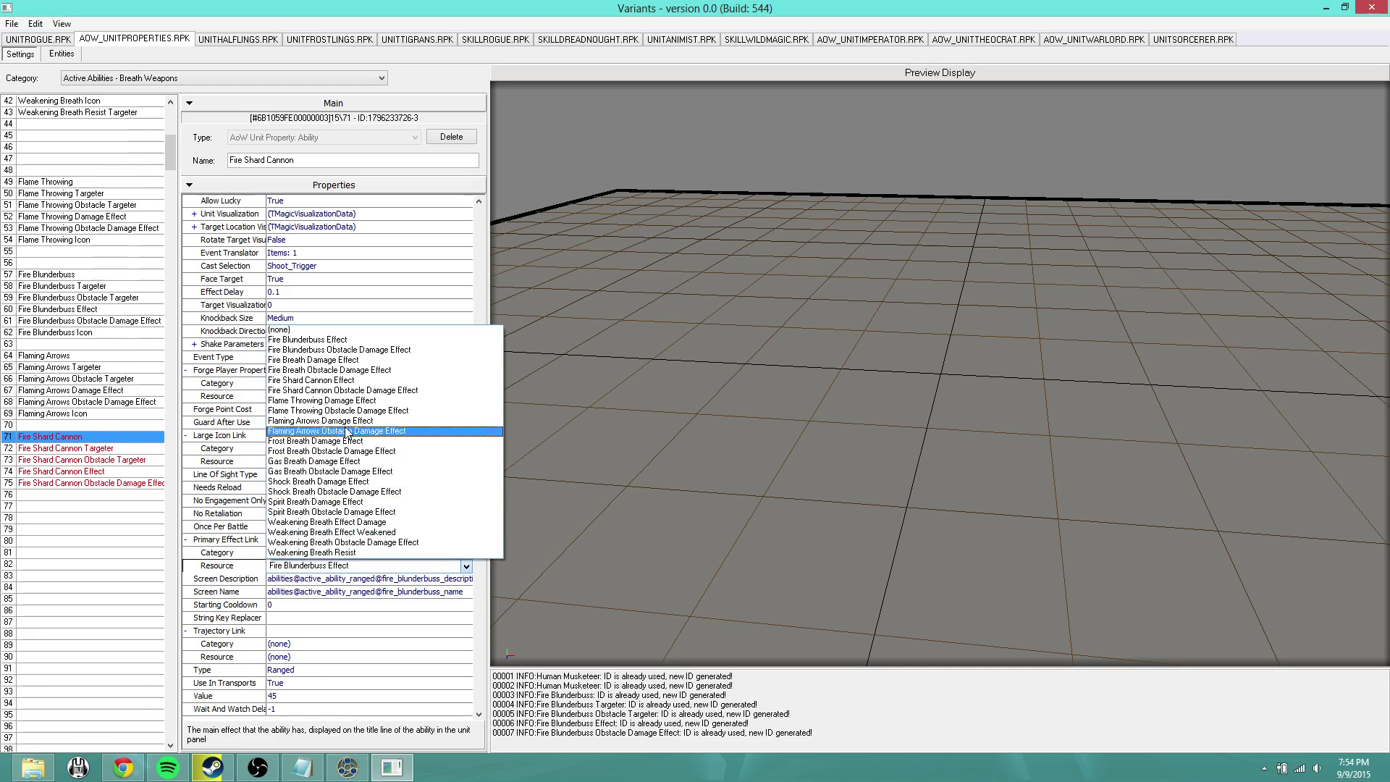
pyautogui.click(332, 381)
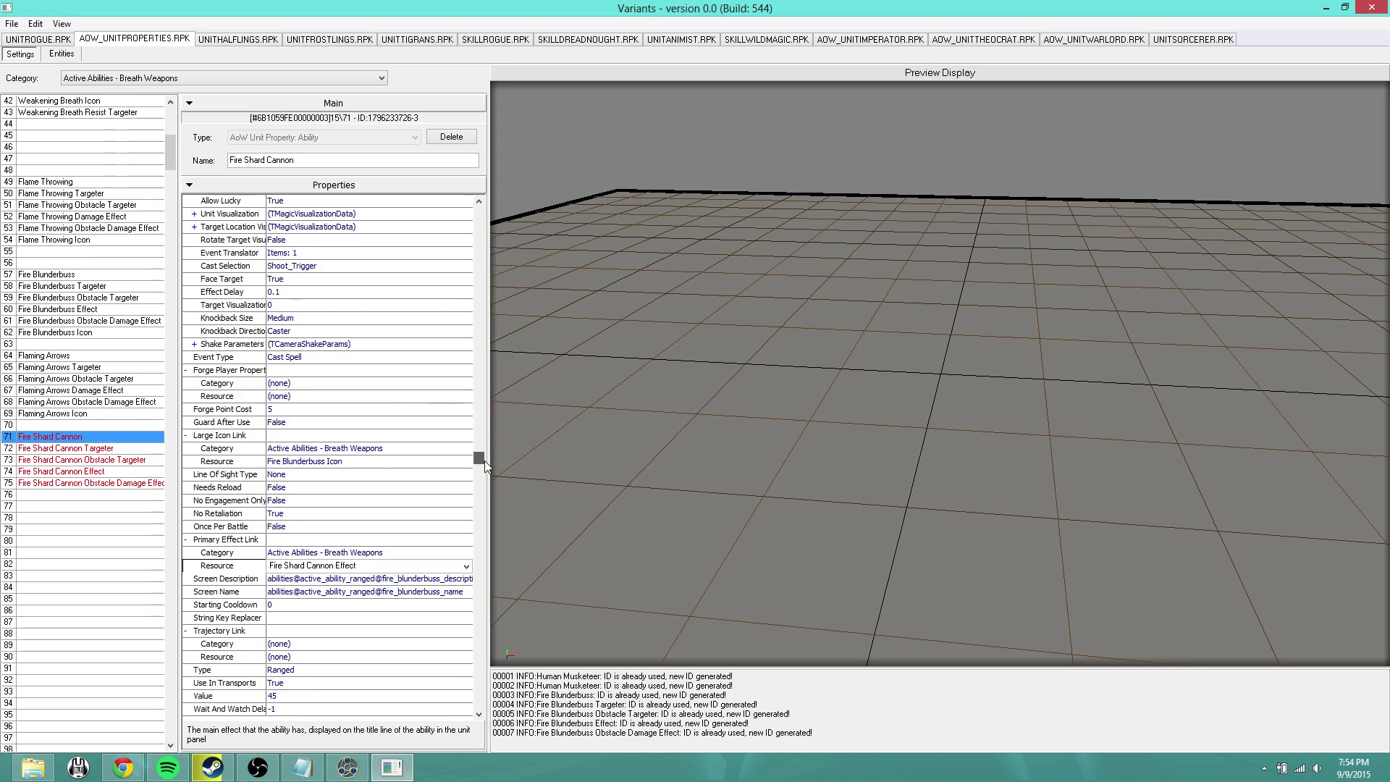
# Check the Screen Name and the other properties of the Fire Shard Cannon ability.
pyautogui.moveTo(477, 403); pyautogui.dragTo(474, 511)
pyautogui.click(324, 591)
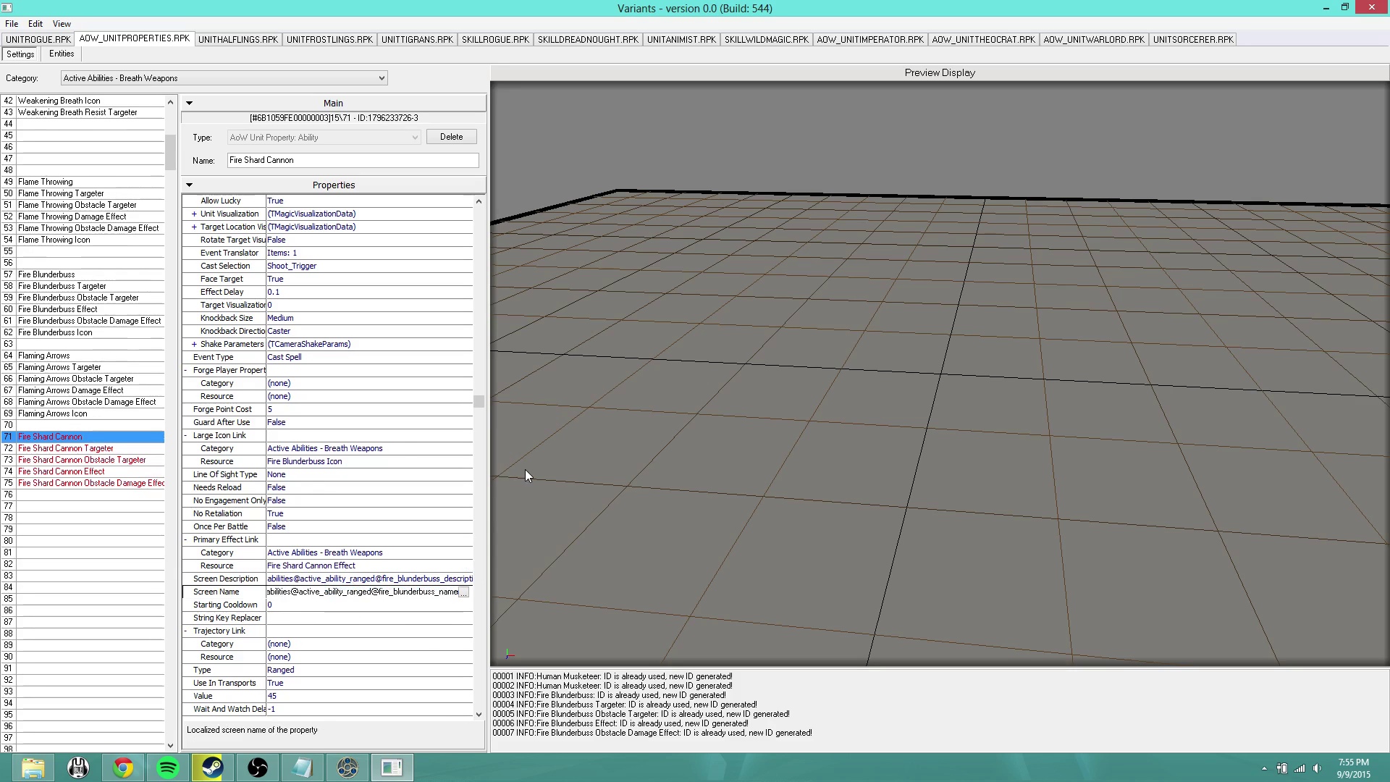
pyautogui.moveTo(478, 403); pyautogui.dragTo(477, 270)
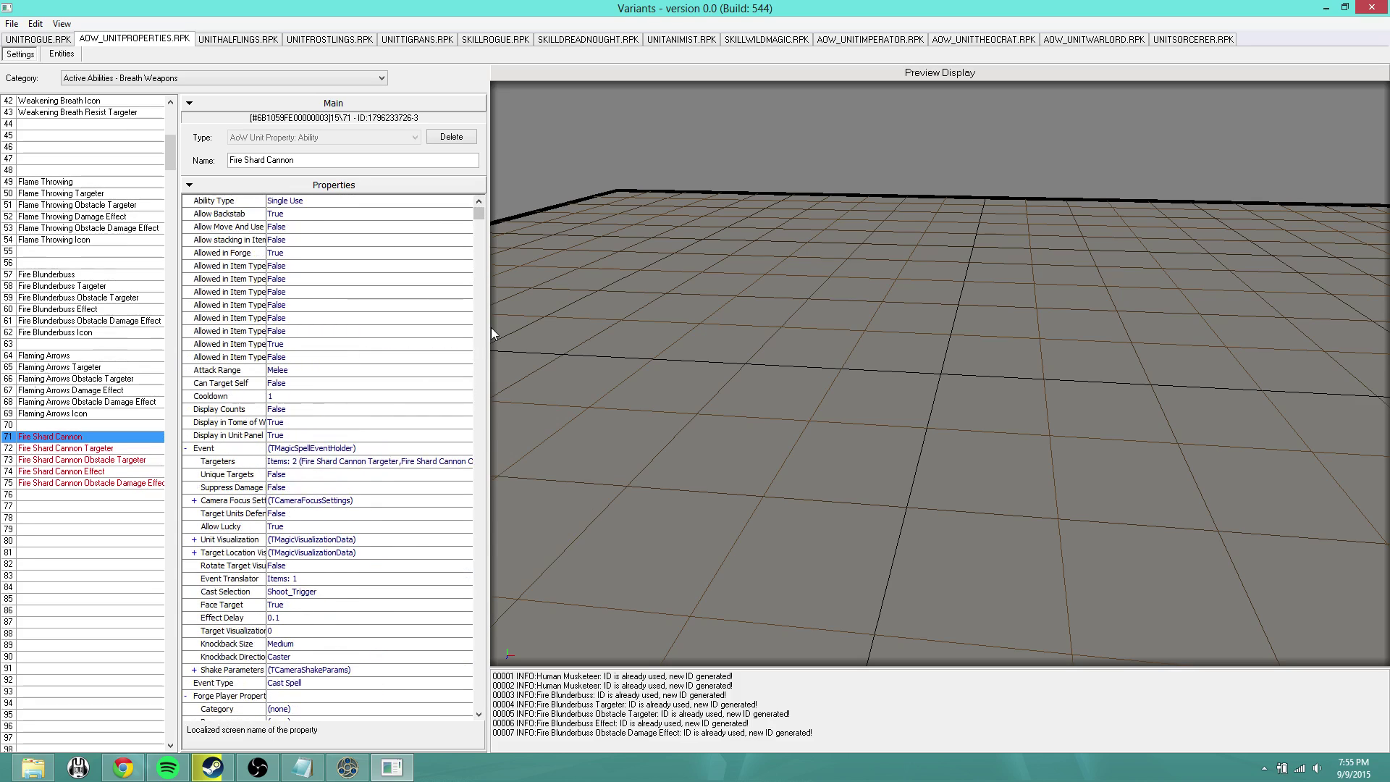
# Remove Fire Blunderbuss Effect from the Effects selection of the Fire Shard Cannon Targeter.
pyautogui.click(78, 459)
pyautogui.click(78, 448)
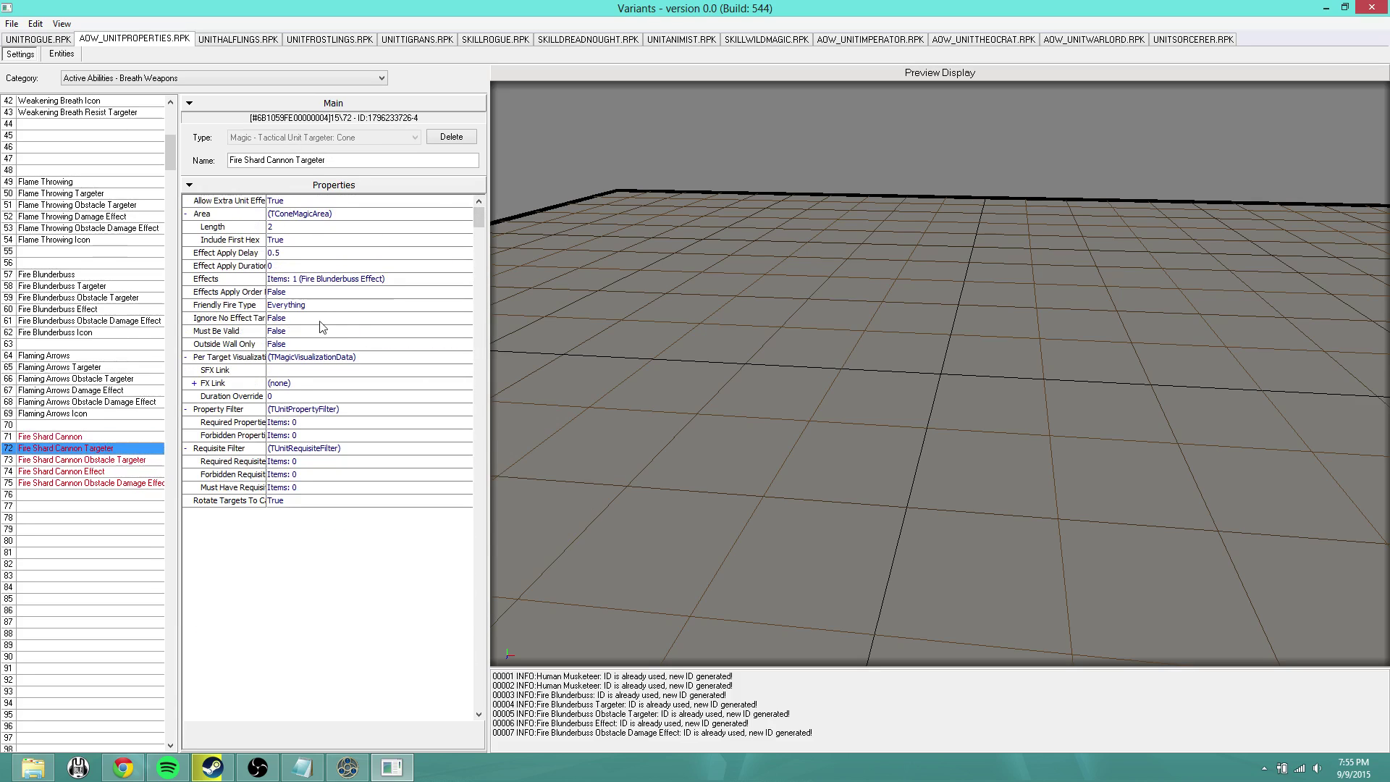
pyautogui.click(328, 279)
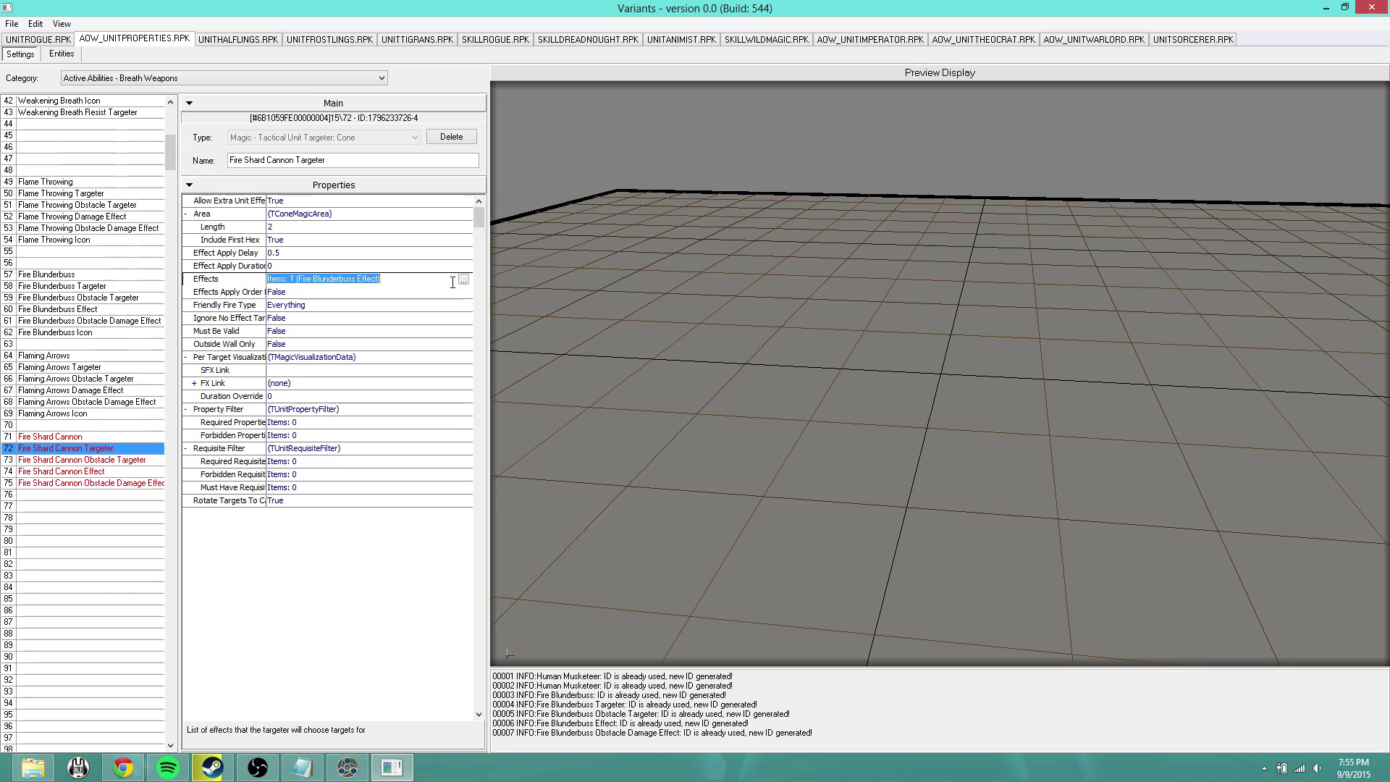
pyautogui.click(468, 279)
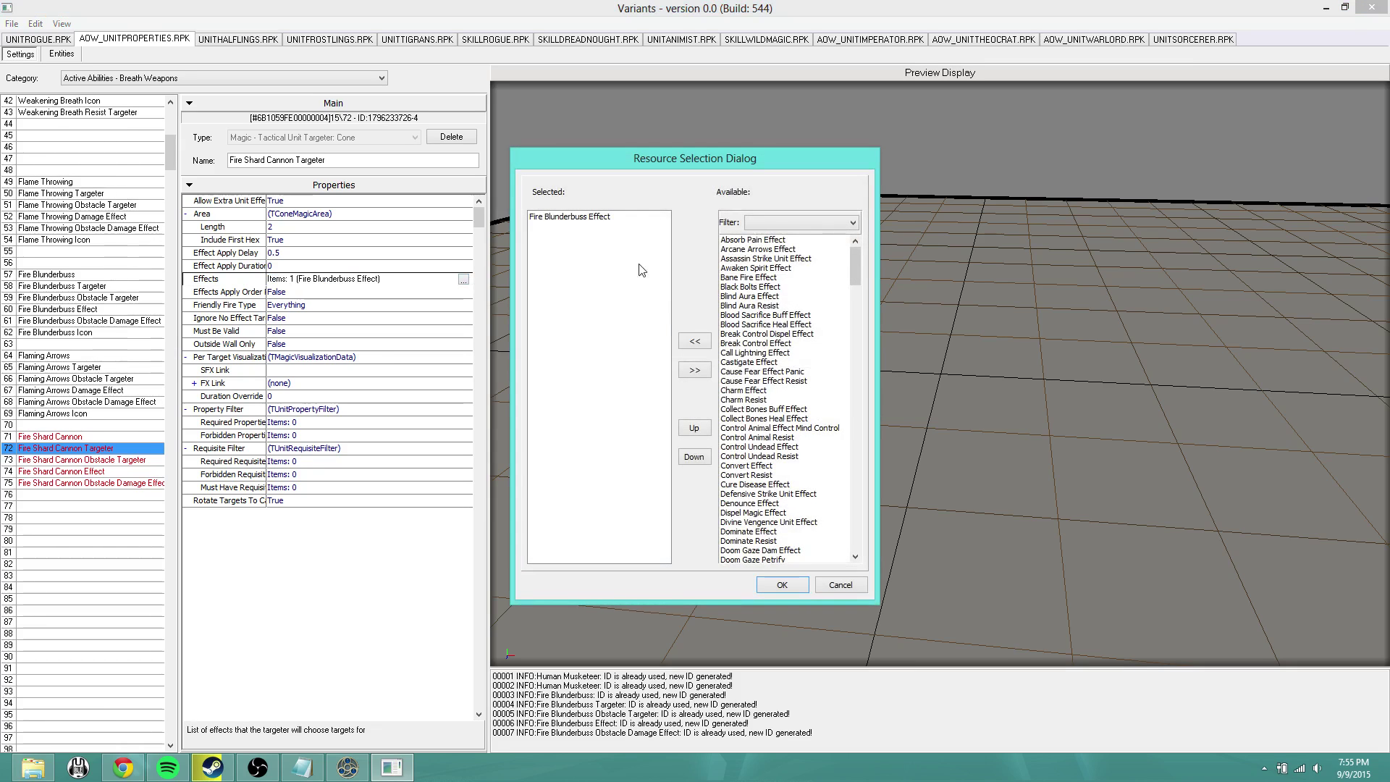
pyautogui.click(570, 216)
pyautogui.click(694, 370)
# Filter the available effects to the breath weapons category and assign Fire Shard Cannon Effect to the Fire Shard Cannon Targeter.
pyautogui.click(800, 222)
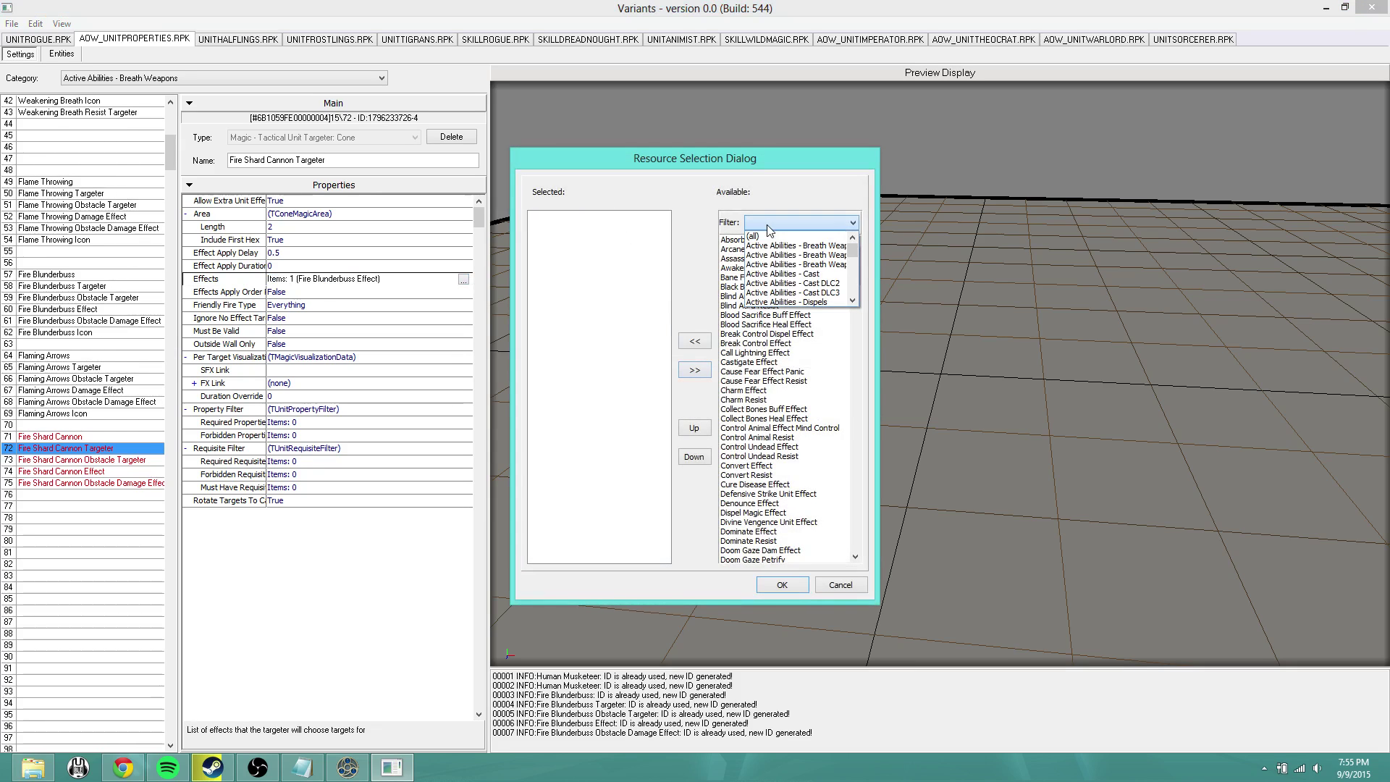
pyautogui.click(803, 255)
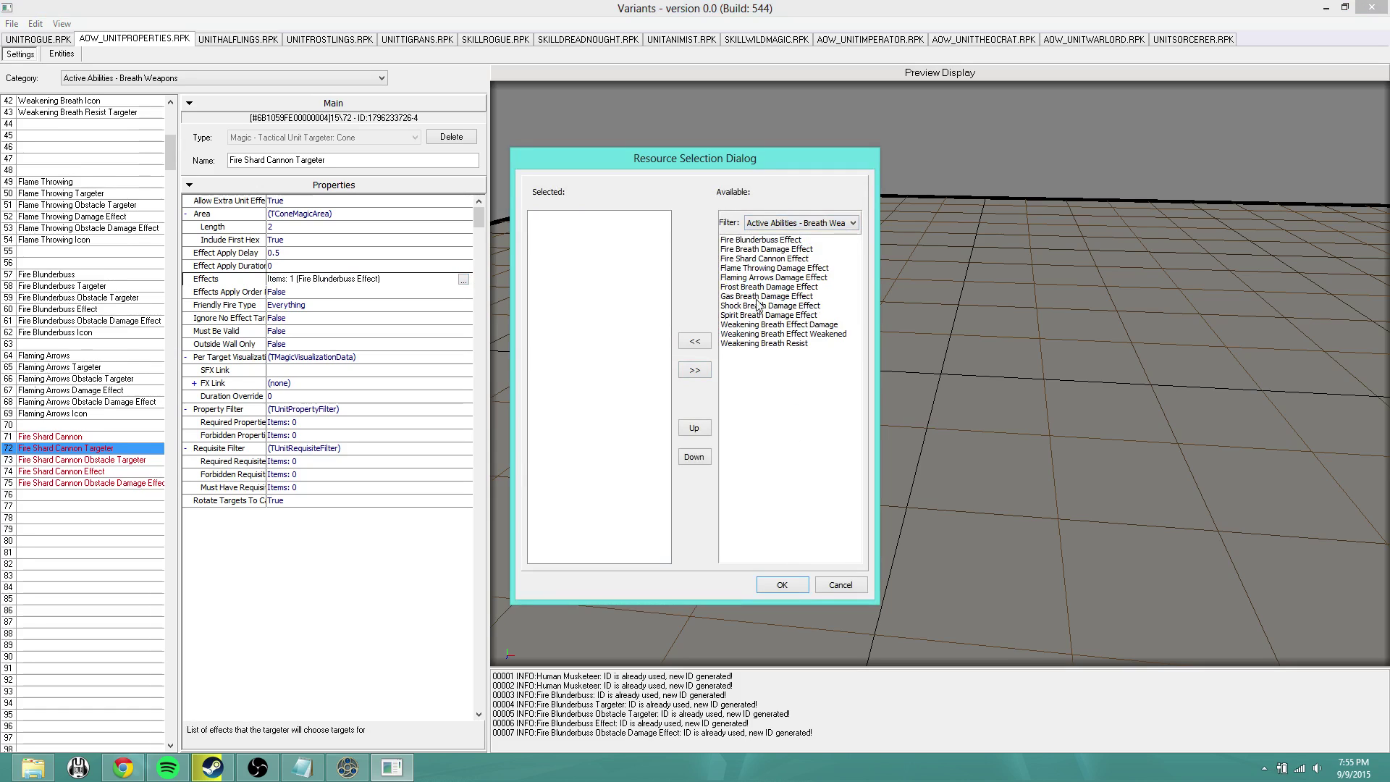
pyautogui.click(753, 259)
pyautogui.click(694, 341)
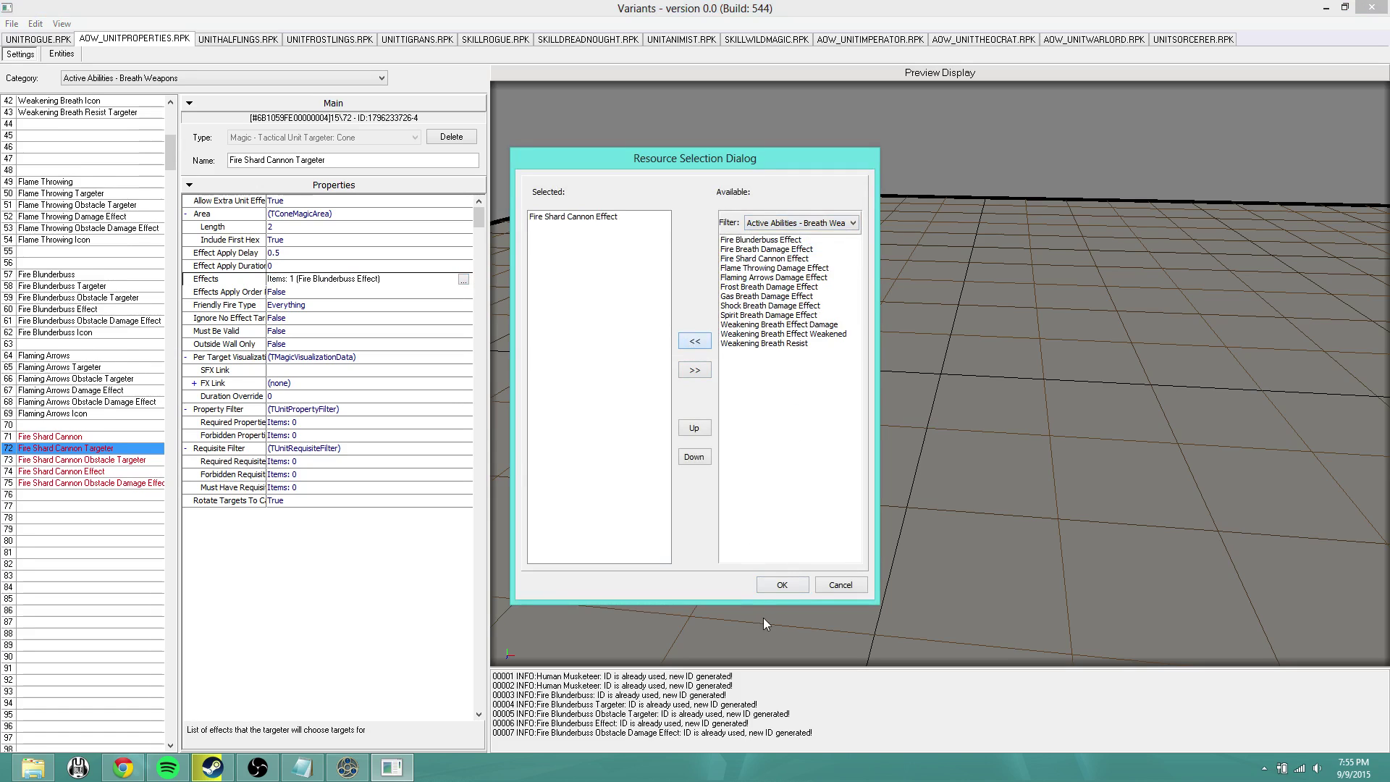
pyautogui.click(779, 586)
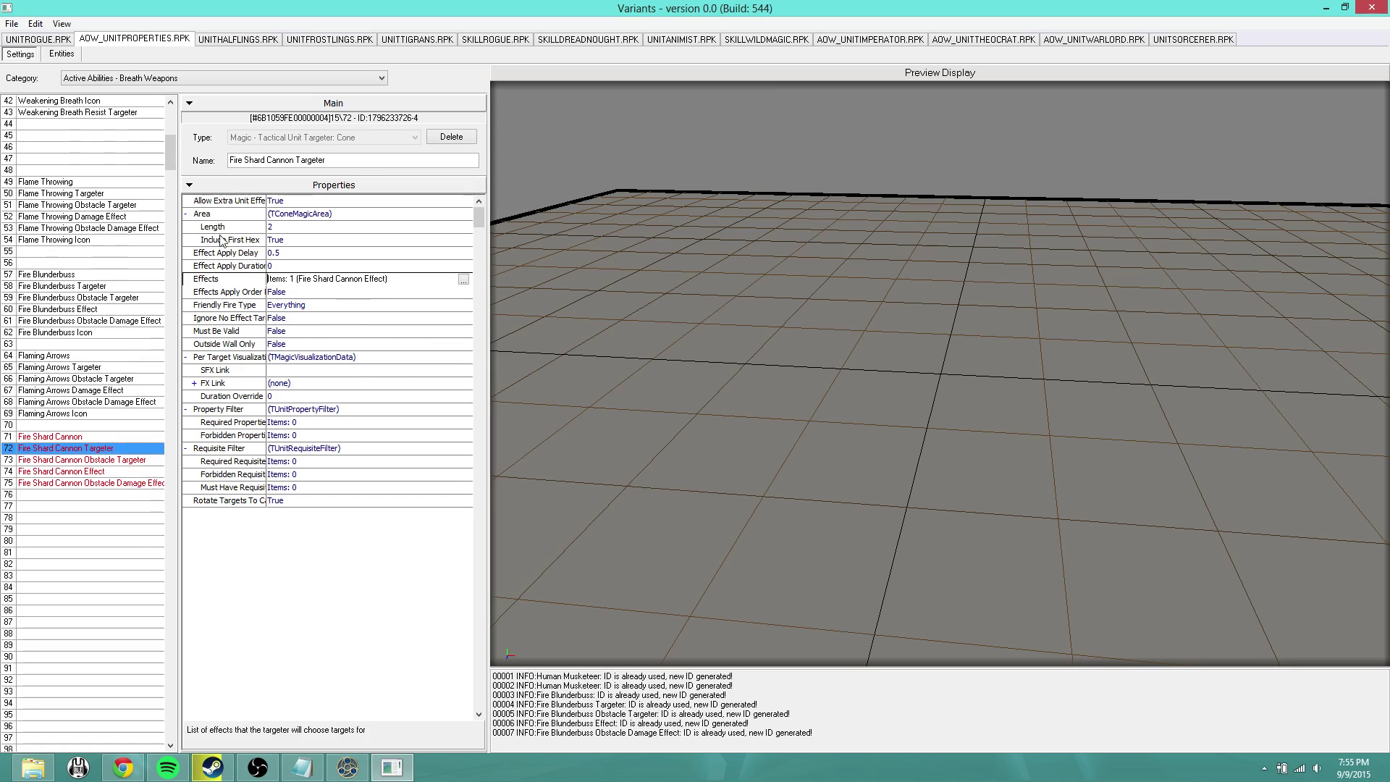
# Replace Fire Blunderbuss Obstacle Damage Effect with Fire Shard Cannon Obstacle Damage Effect in the Effects of the Fire Shard Cannon Obstacle Targeter.
pyautogui.click(70, 461)
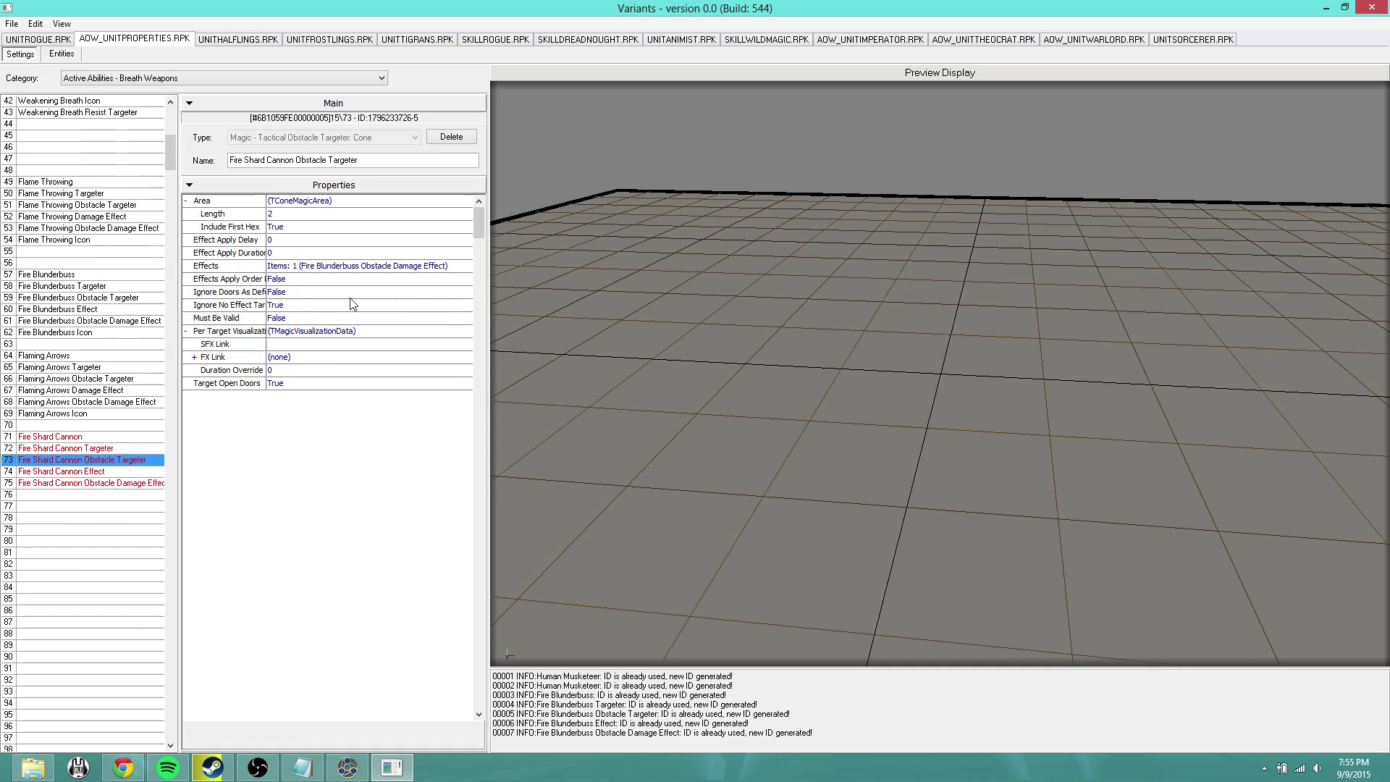
pyautogui.click(386, 267)
pyautogui.click(463, 267)
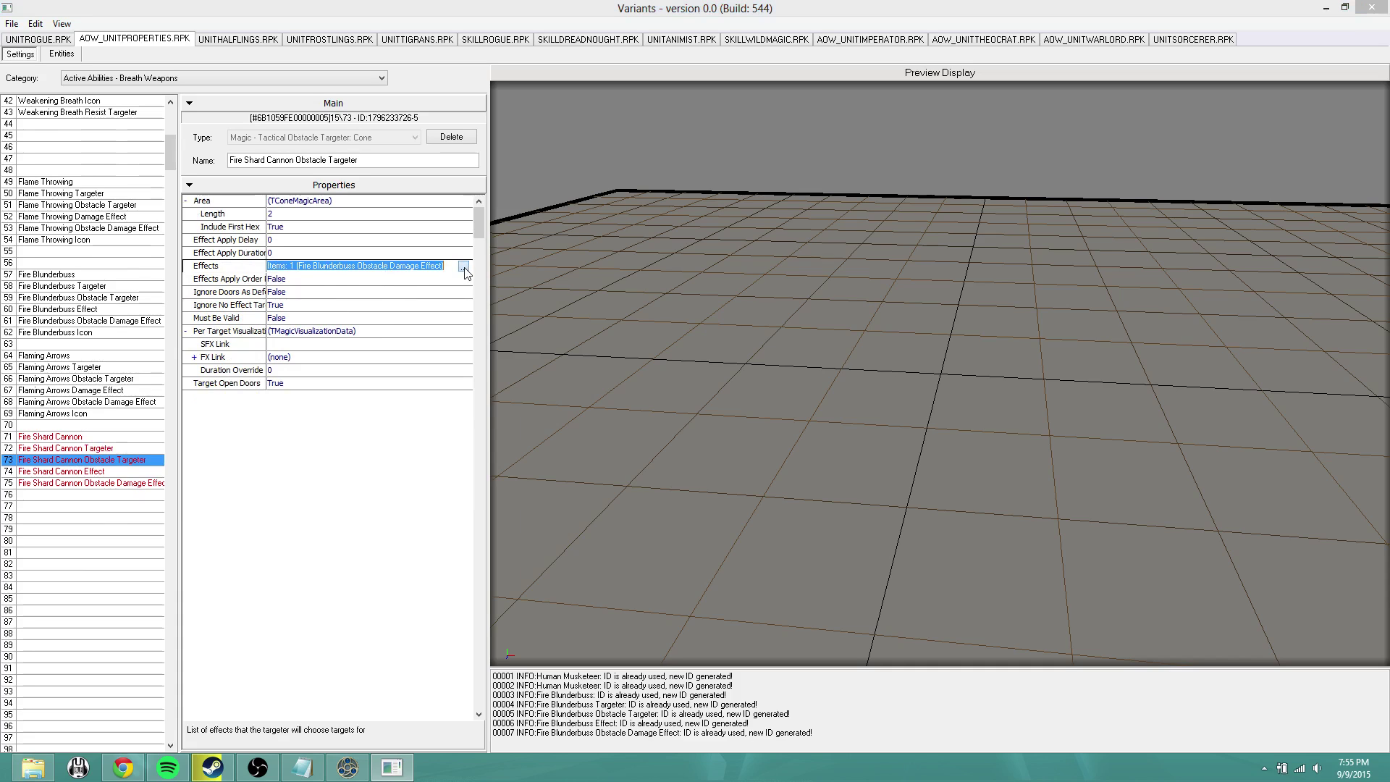
pyautogui.click(608, 215)
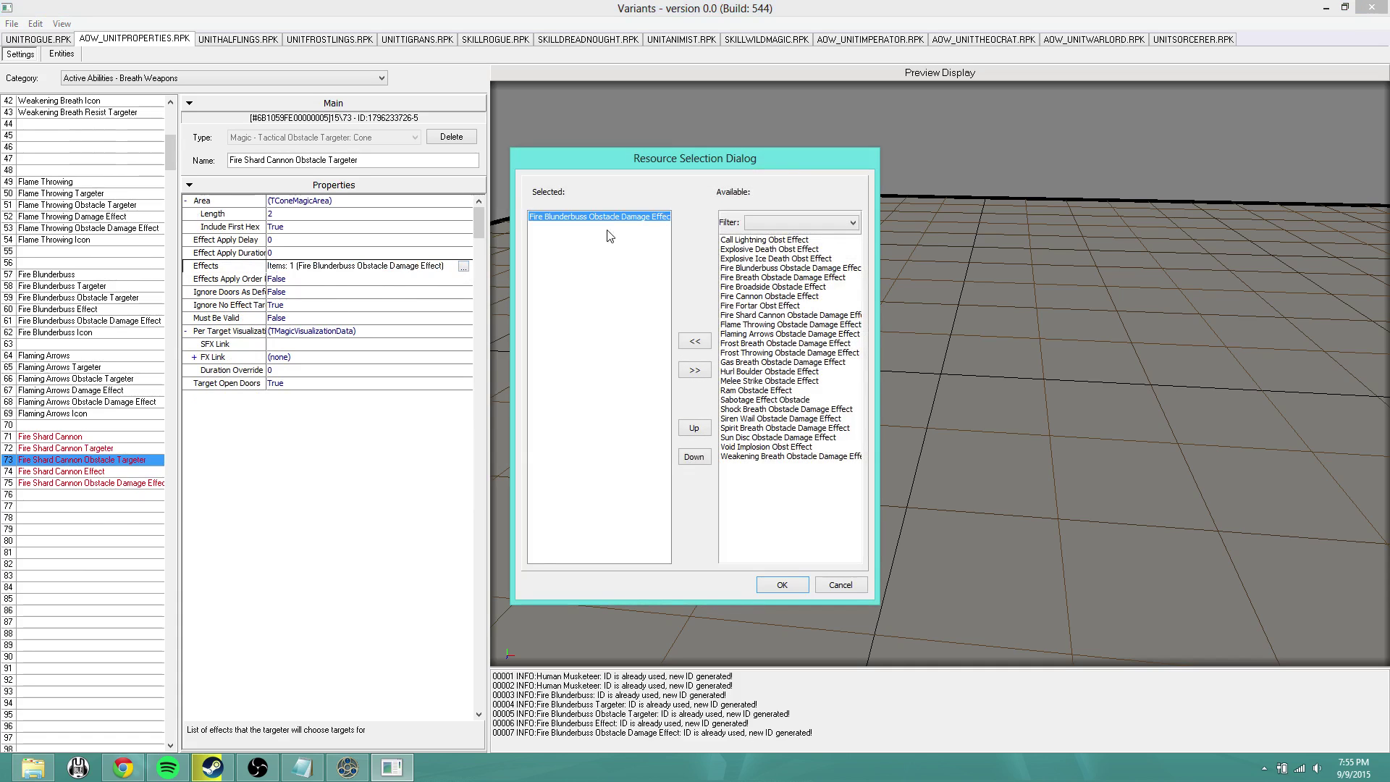
pyautogui.click(695, 370)
pyautogui.click(760, 324)
pyautogui.click(776, 315)
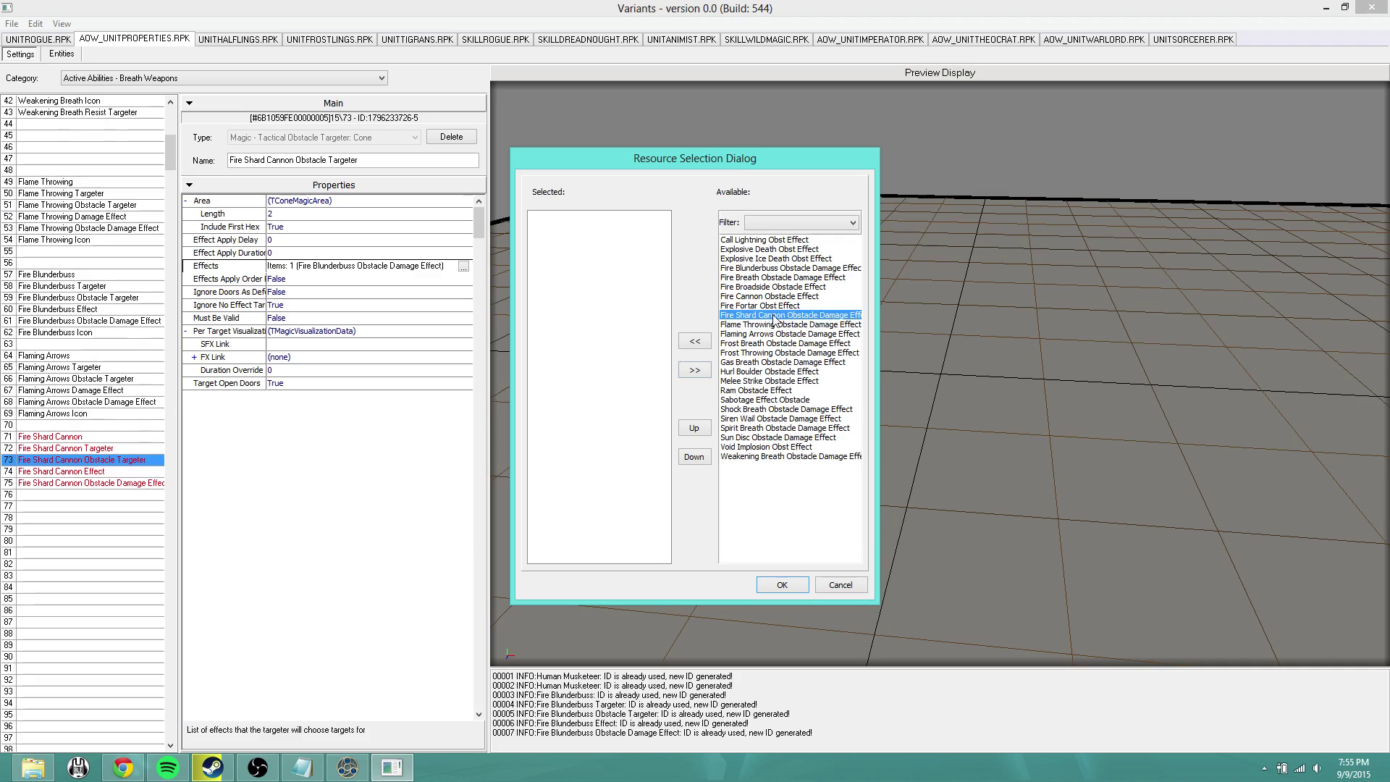
pyautogui.click(693, 343)
pyautogui.click(776, 583)
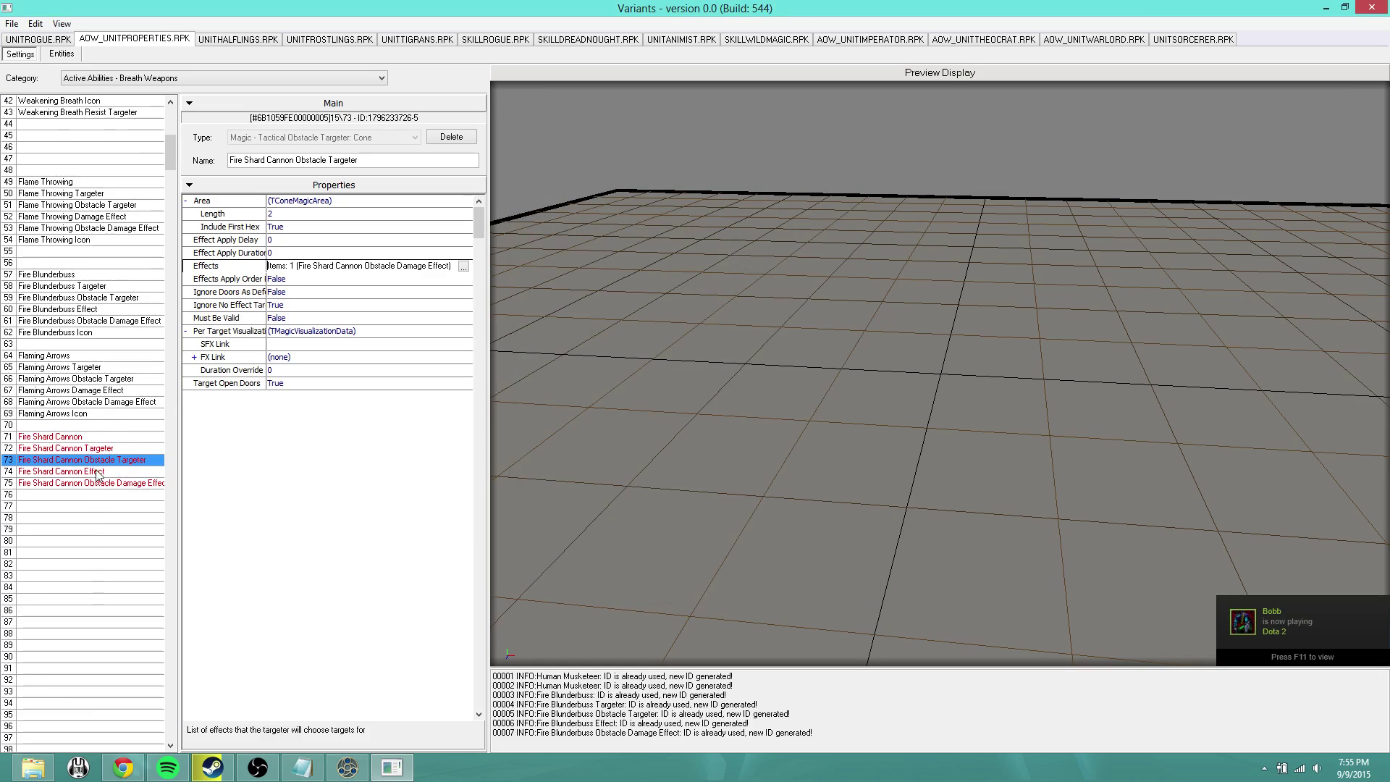
# Set the Fire Shard Cannon Effect's damage to 0 Fire and 8 Frost.
pyautogui.click(96, 472)
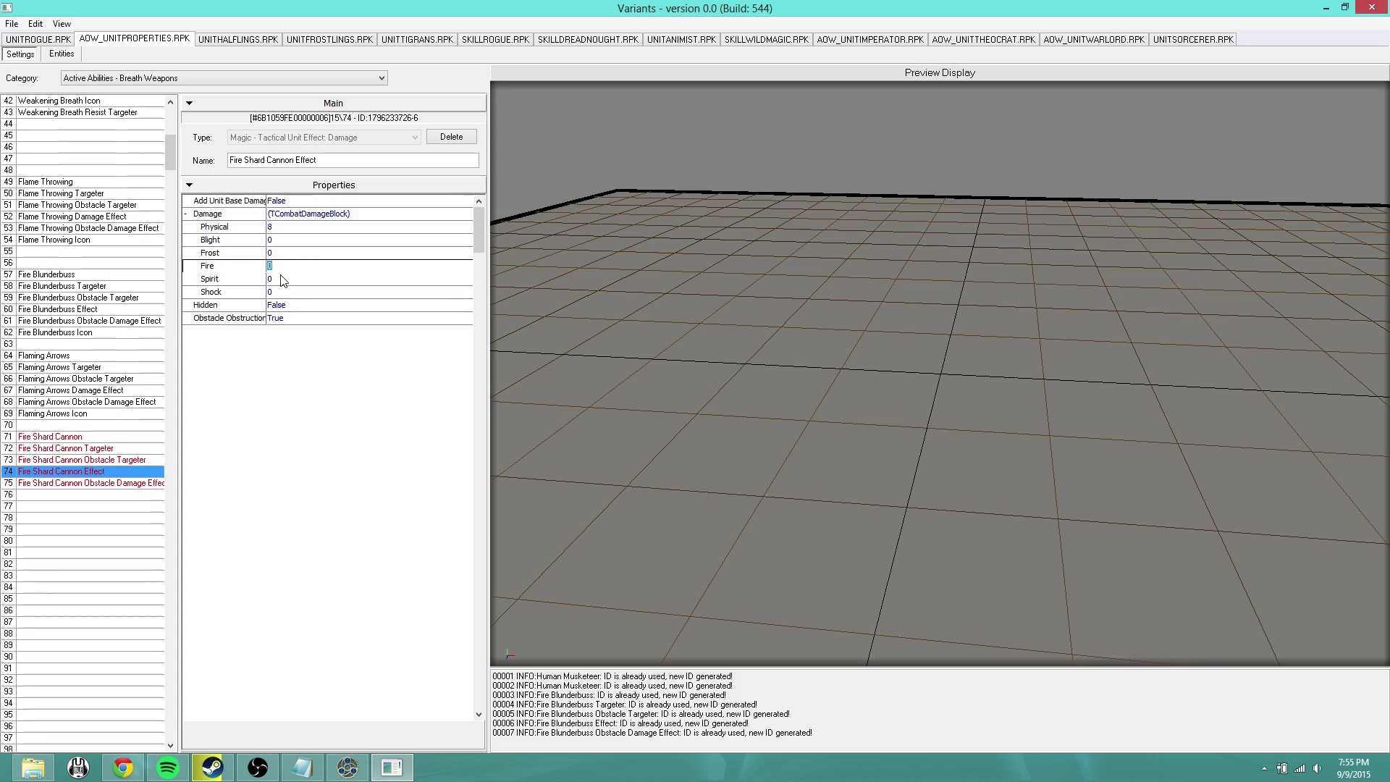
pyautogui.click(285, 252)
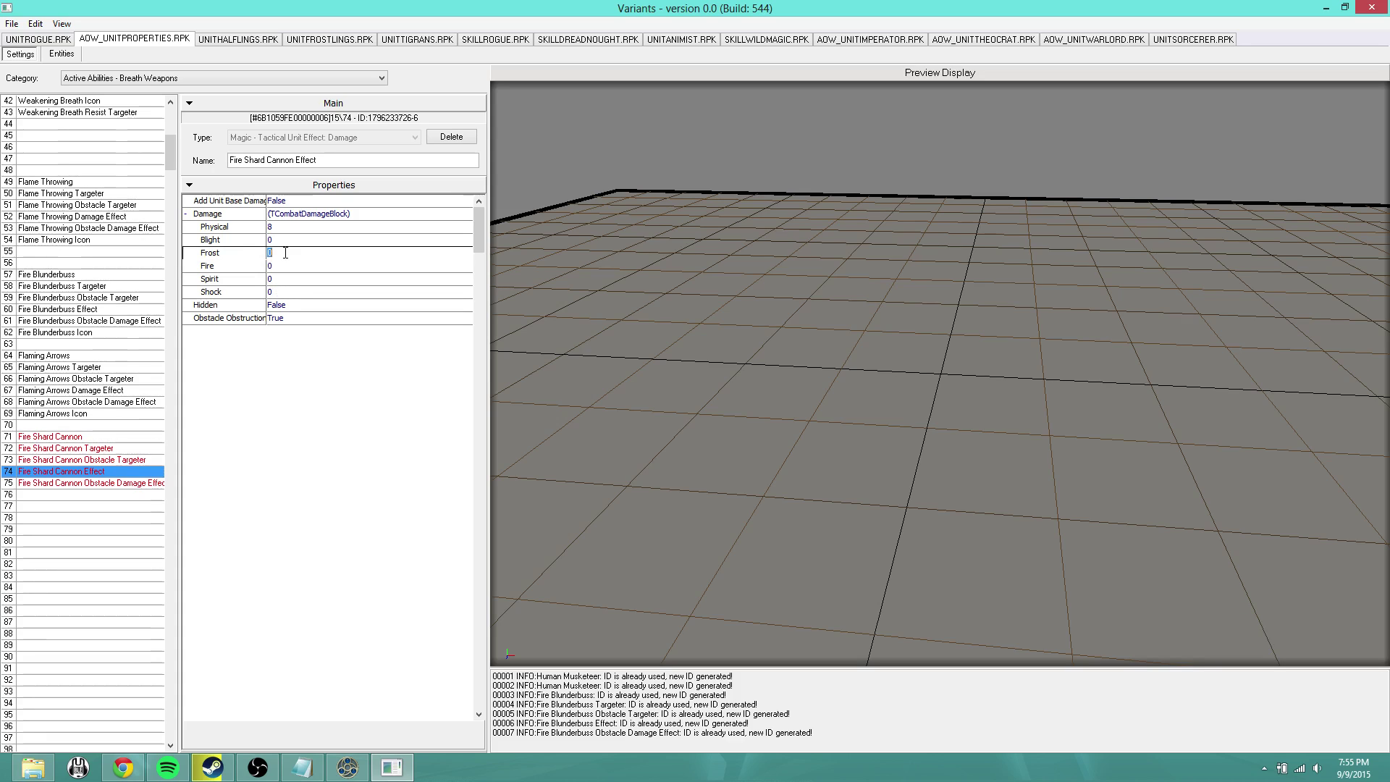
pyautogui.click(317, 265)
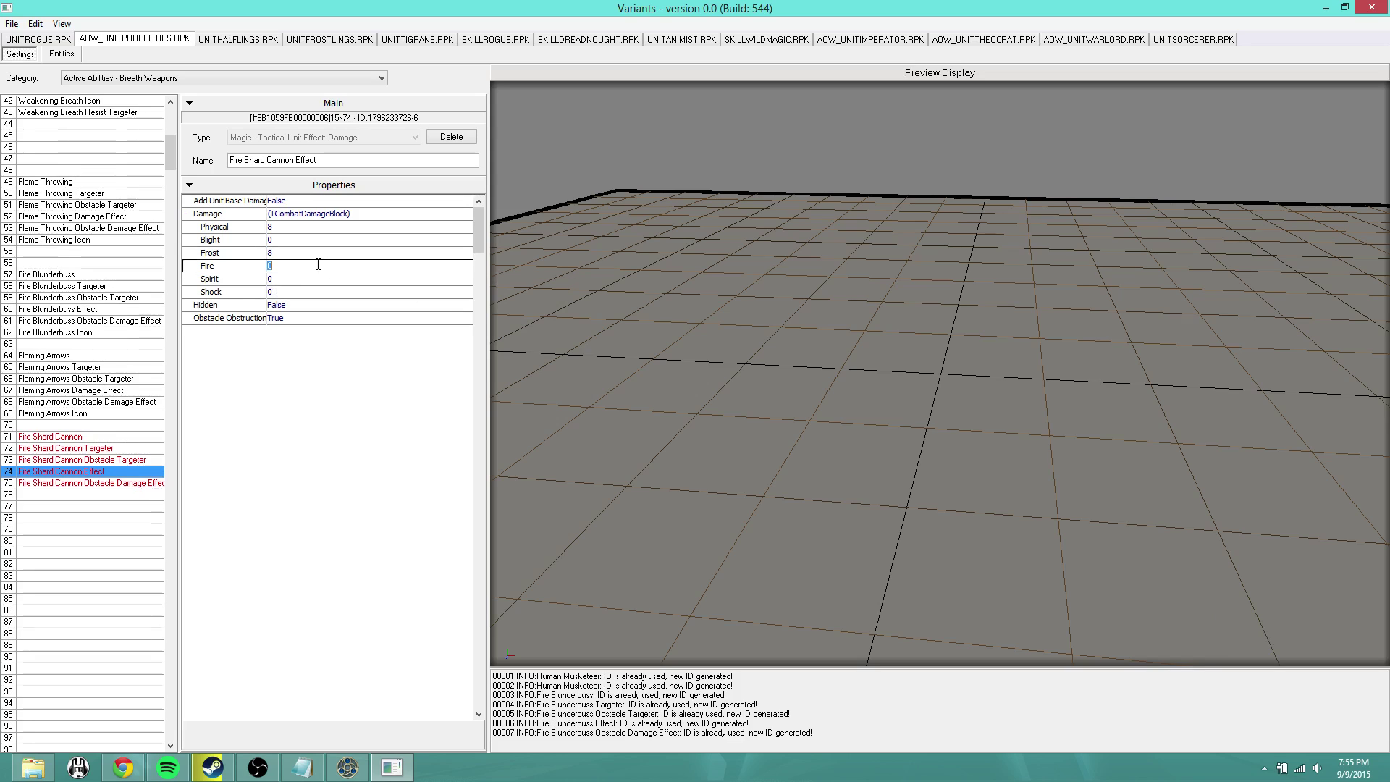
# Set the Fire Shard Cannon Obstacle Damage Effect's damage to 0 Fire and 8 Frost, and save the data.
pyautogui.click(97, 483)
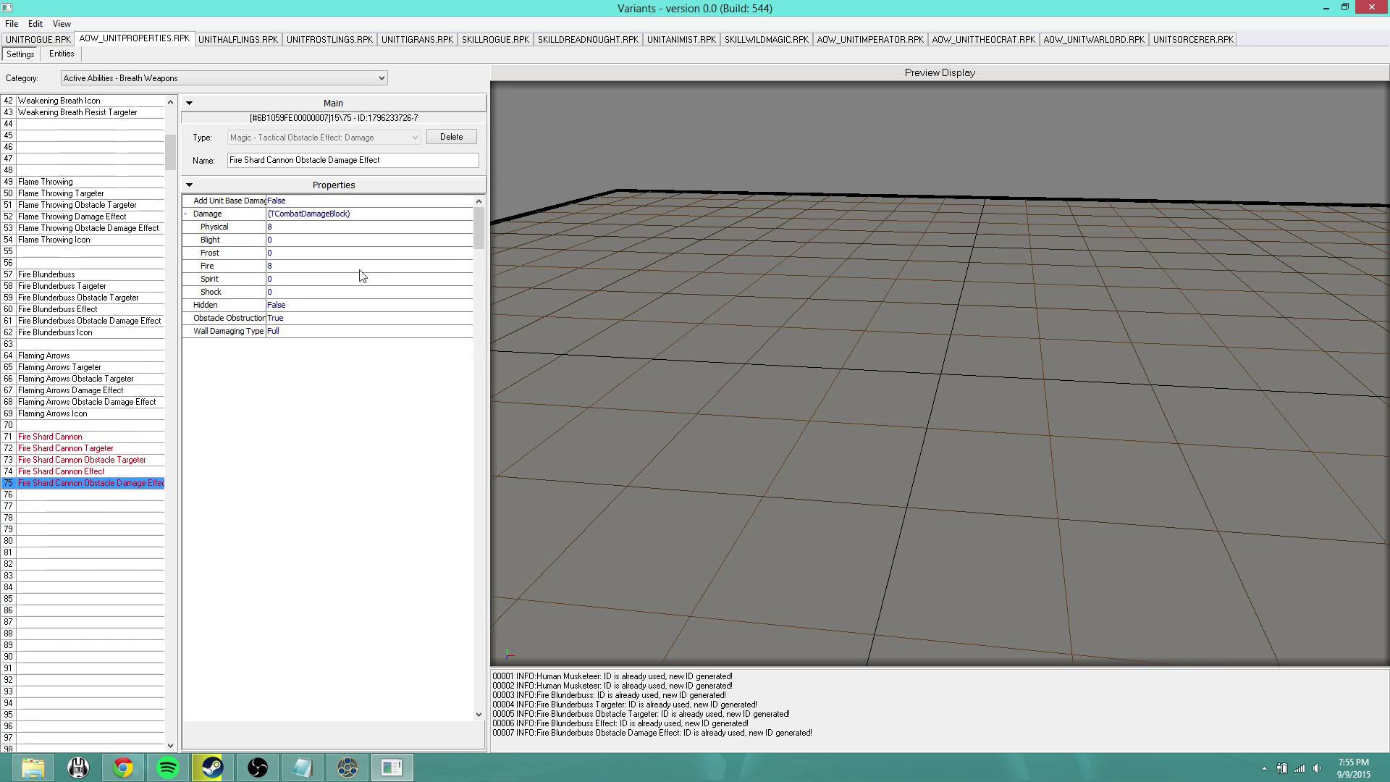
pyautogui.click(281, 267)
pyautogui.write('0')
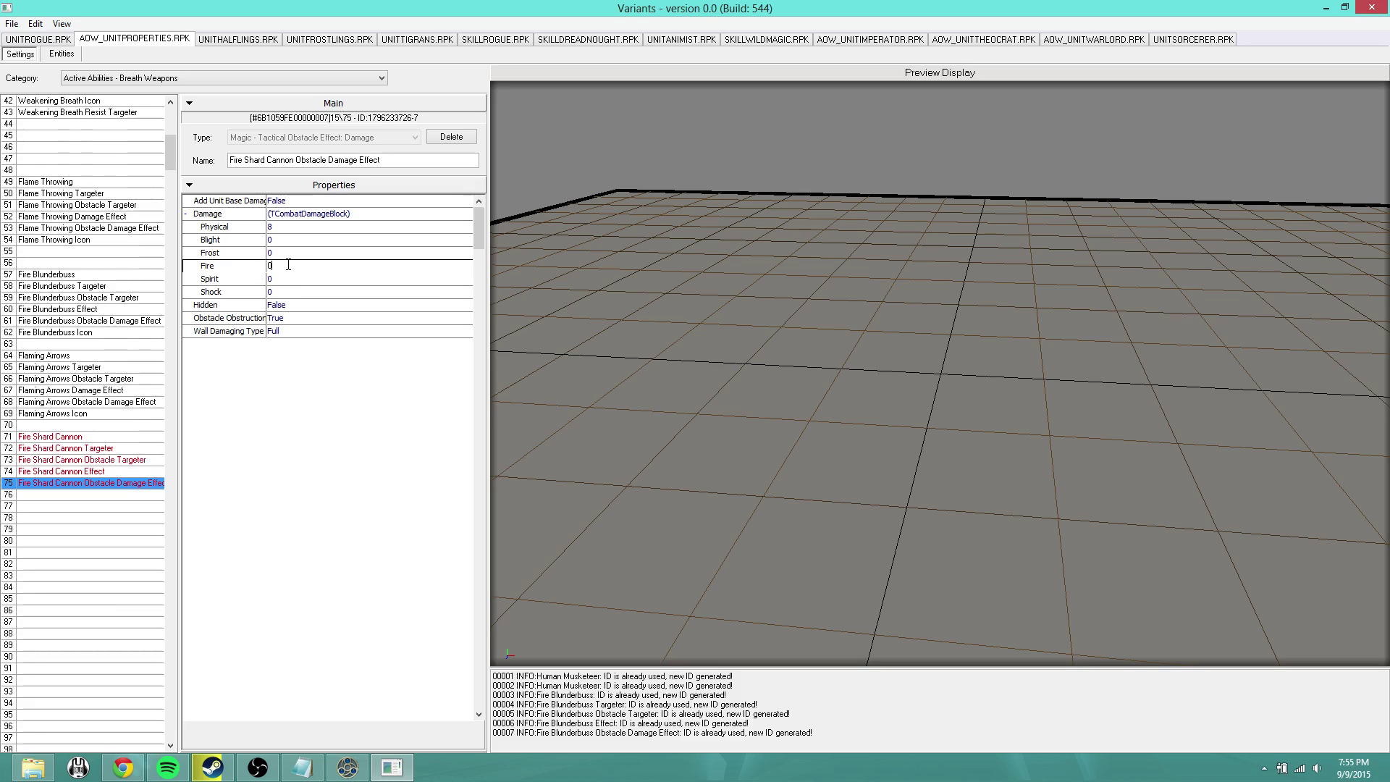
pyautogui.click(277, 253)
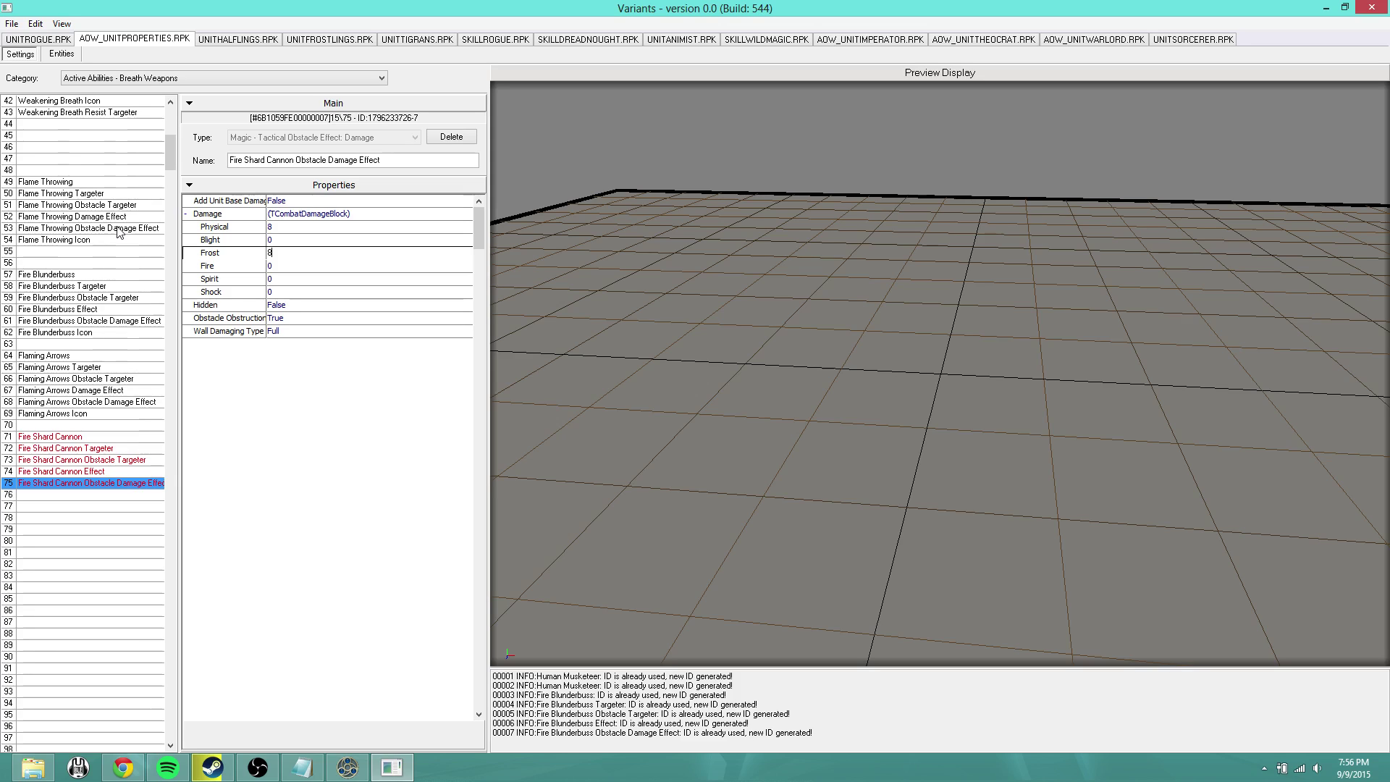
pyautogui.hotkey('ctrl', 's')
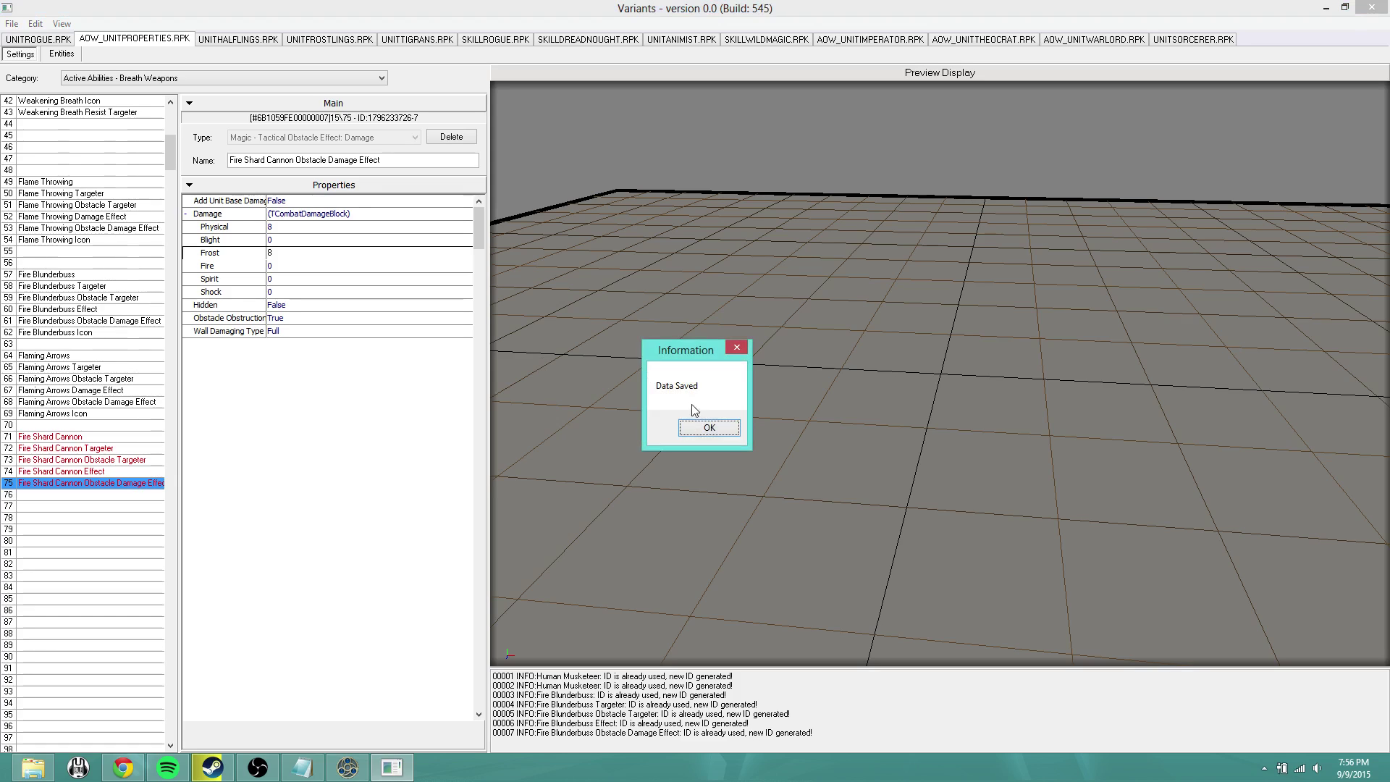
pyautogui.click(701, 430)
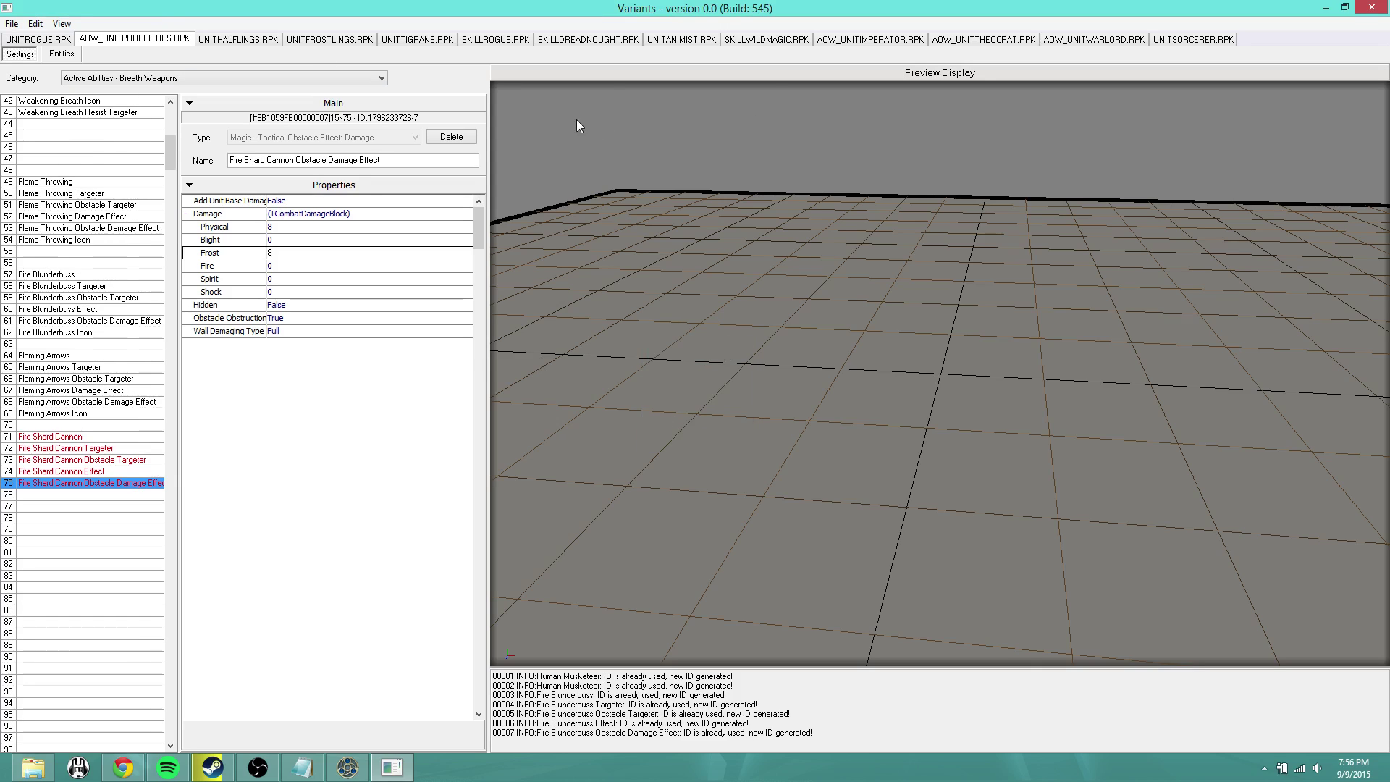
pyautogui.click(870, 41)
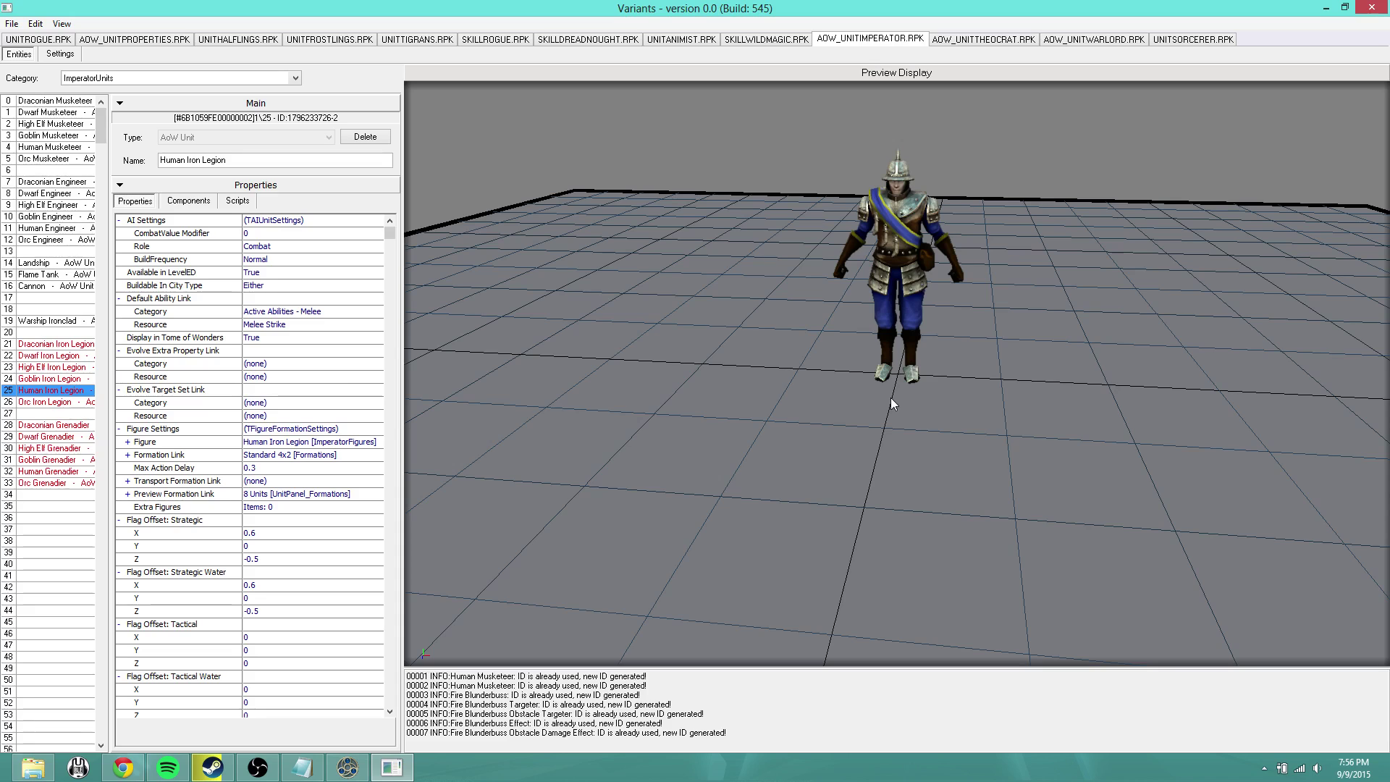
pyautogui.click(12, 25)
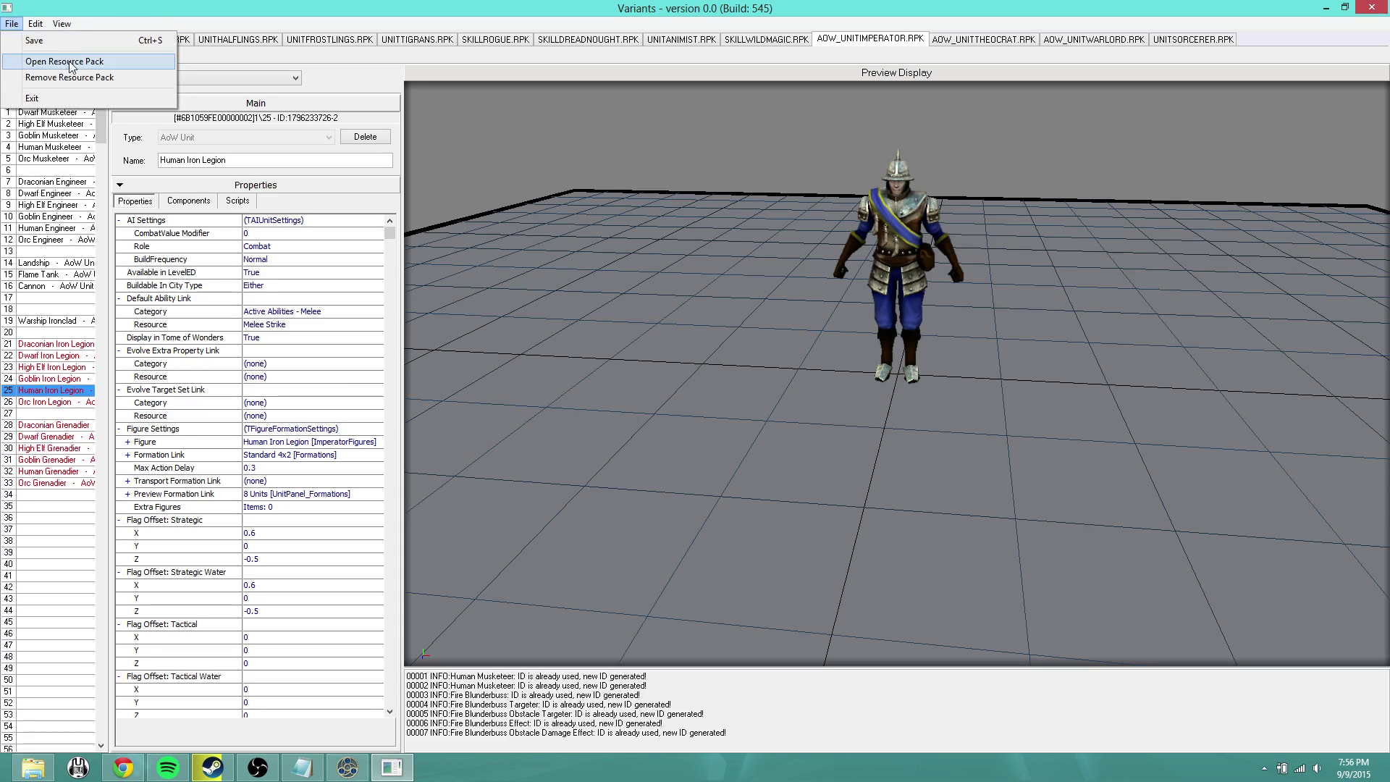
pyautogui.click(71, 58)
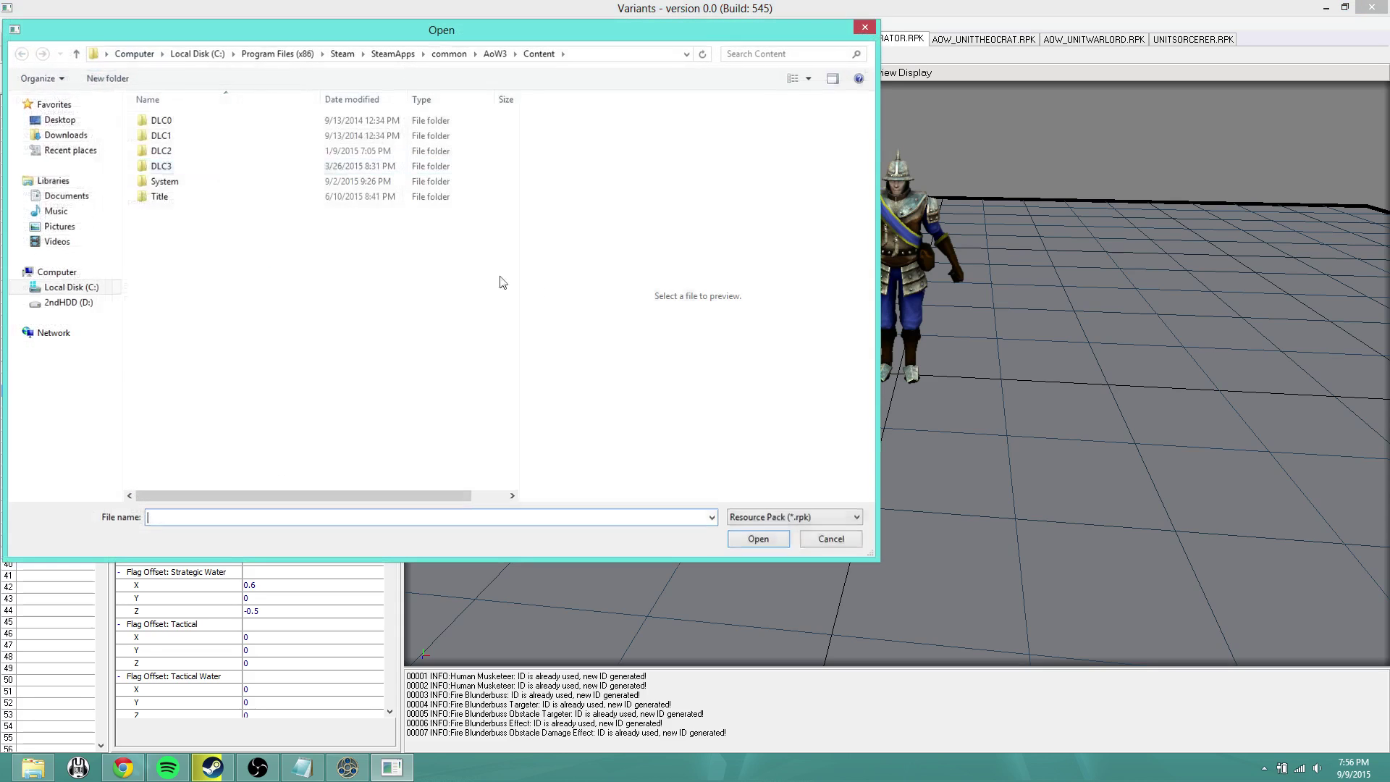
pyautogui.doubleClick(181, 168)
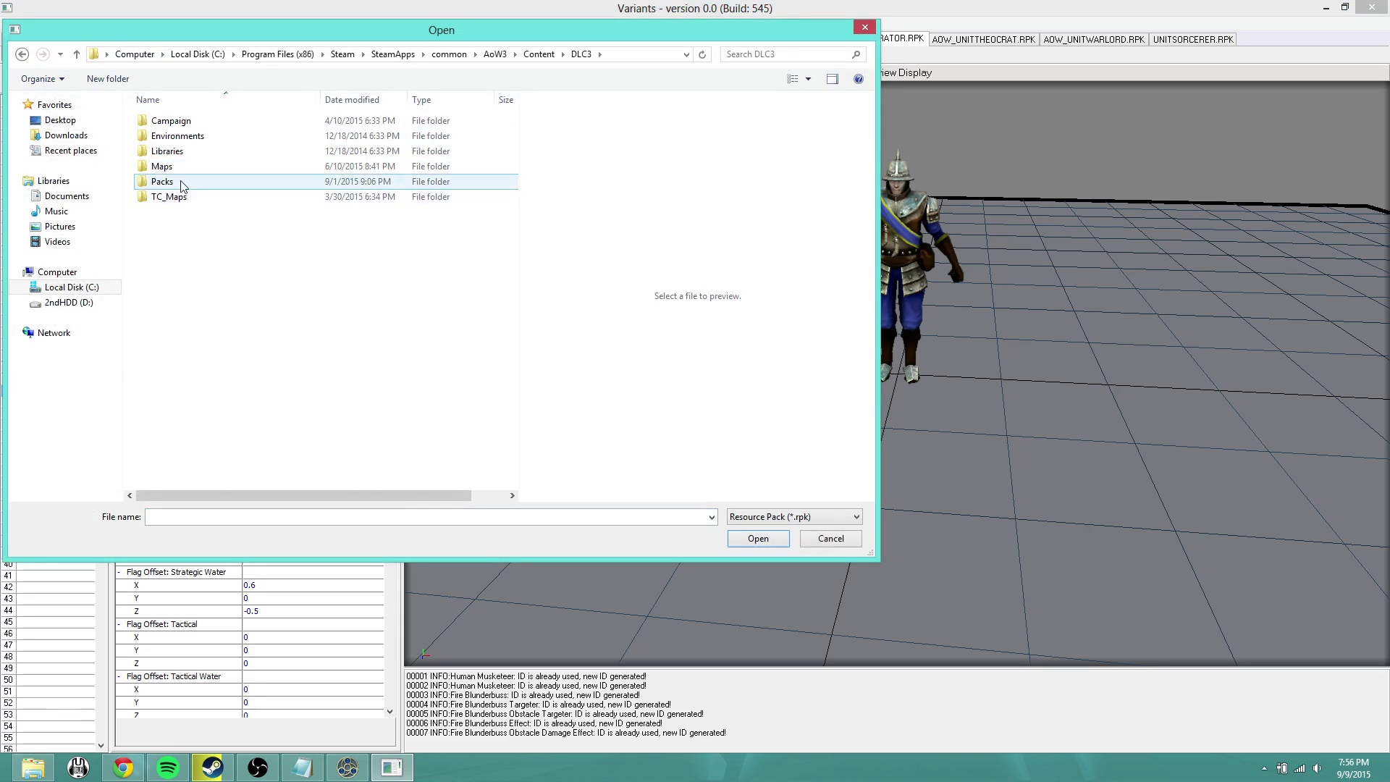
pyautogui.doubleClick(181, 182)
pyautogui.moveTo(516, 274); pyautogui.dragTo(515, 442)
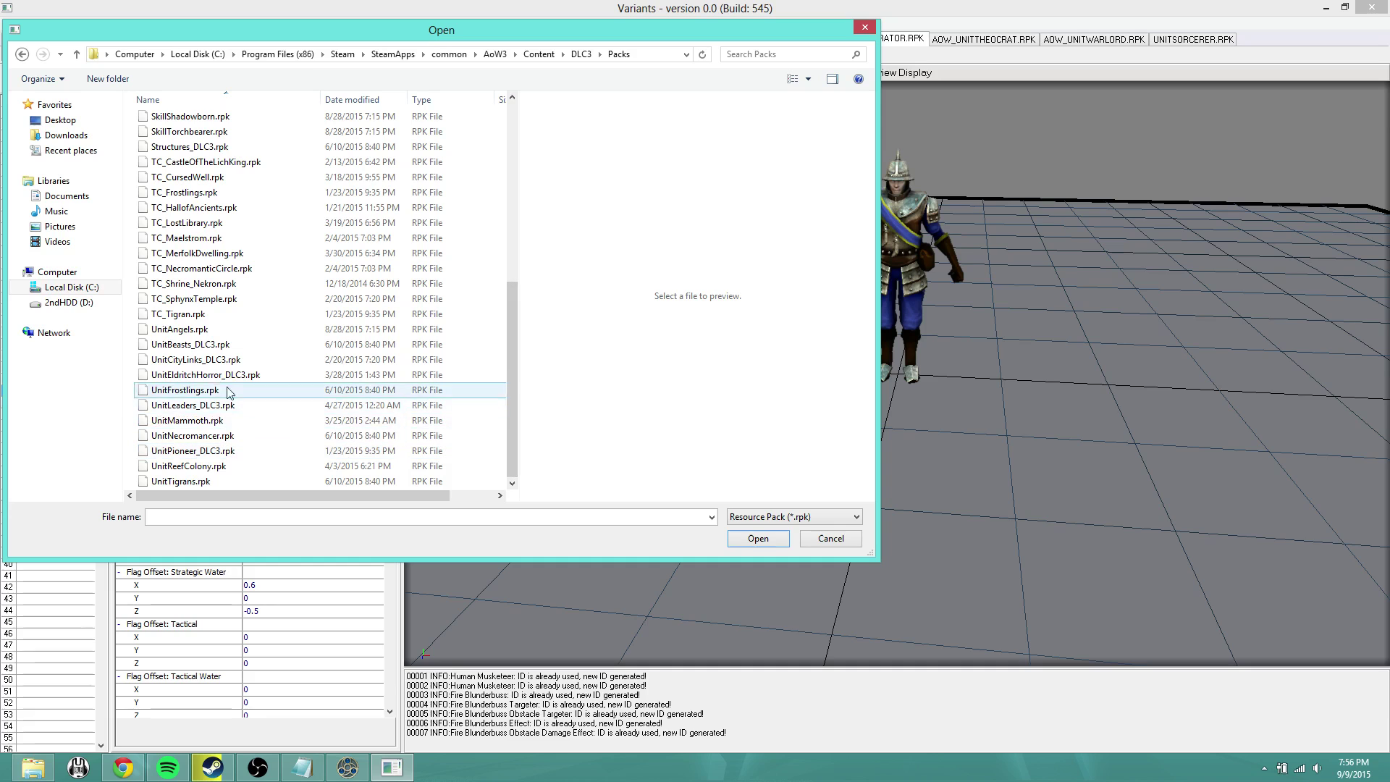
pyautogui.click(205, 391)
pyautogui.click(851, 538)
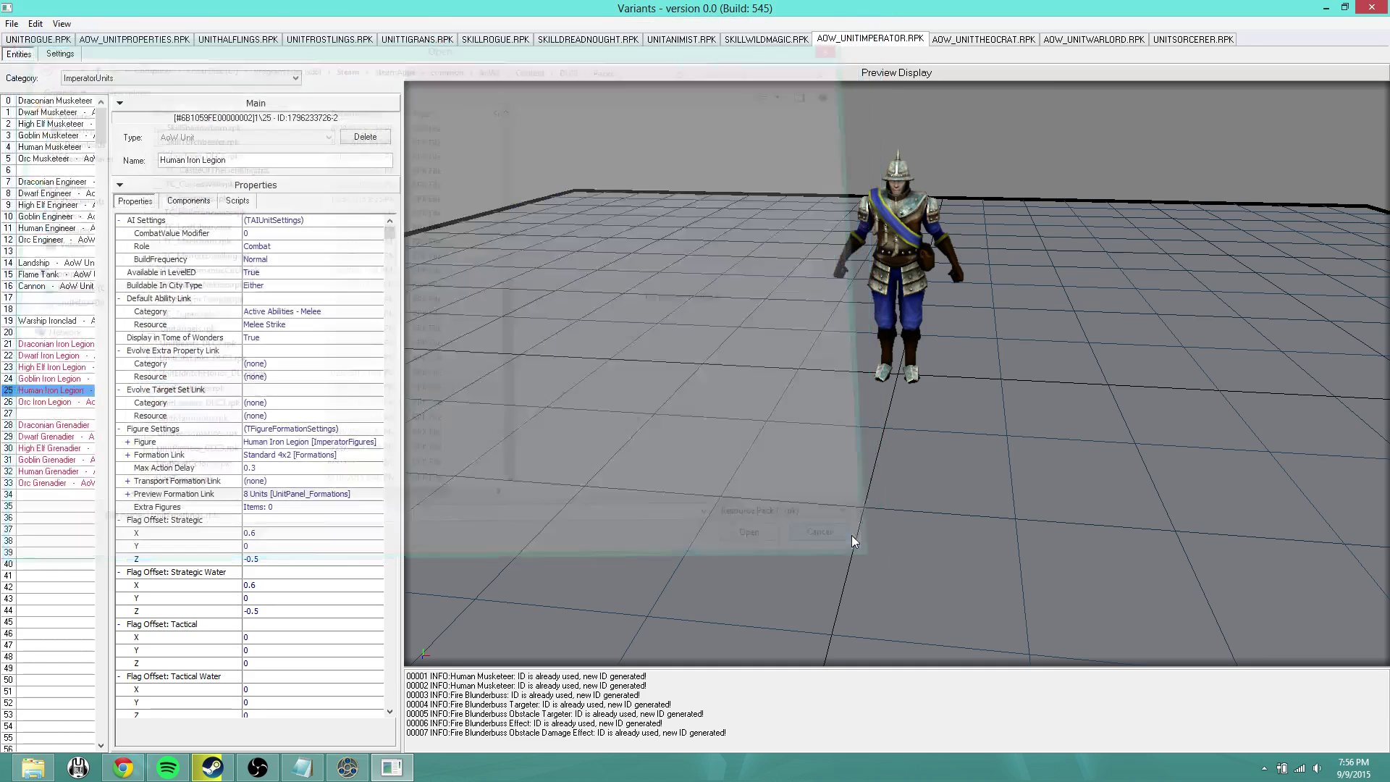
# Open the Frostling Iron Legion unit from the Frostling Units category of UnitFrostlings.rpk and check its Requisites.
pyautogui.click(327, 39)
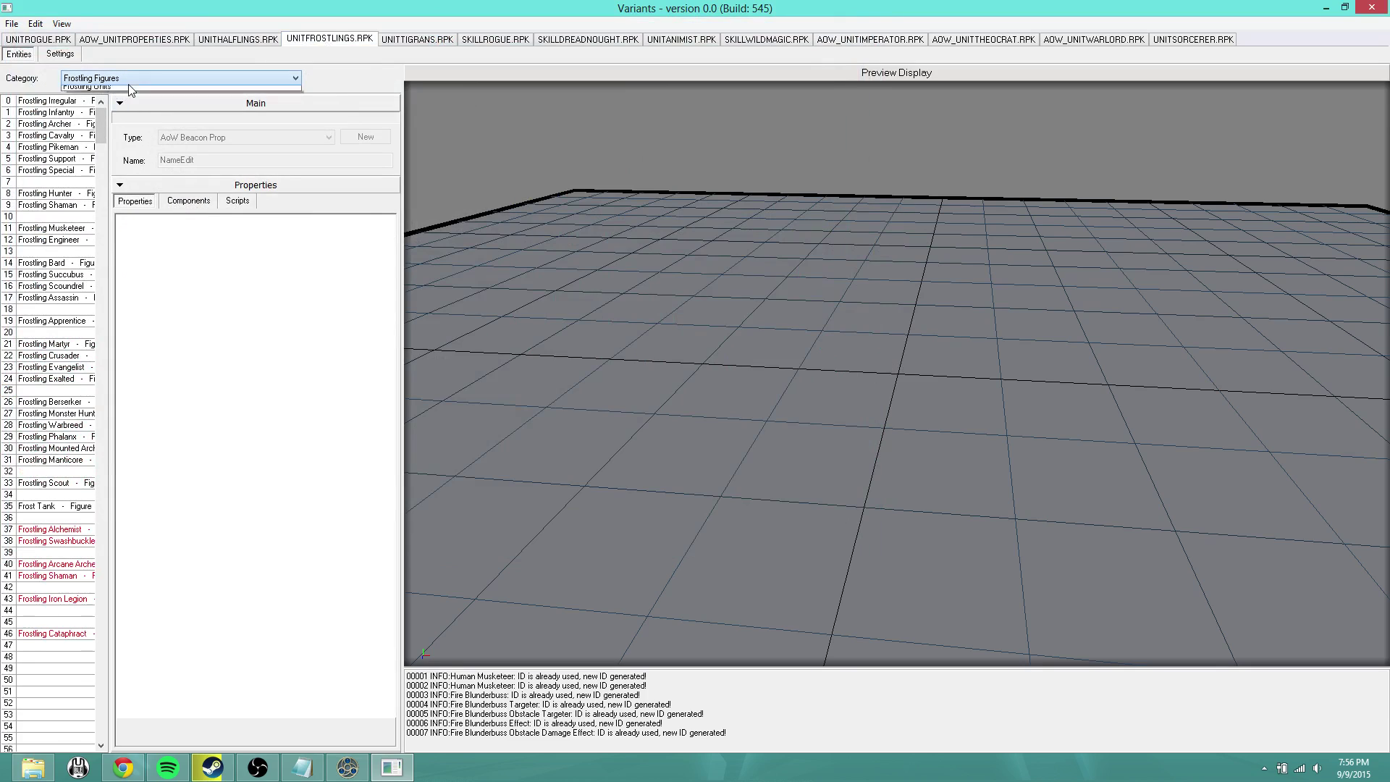
pyautogui.click(128, 82)
pyautogui.click(116, 102)
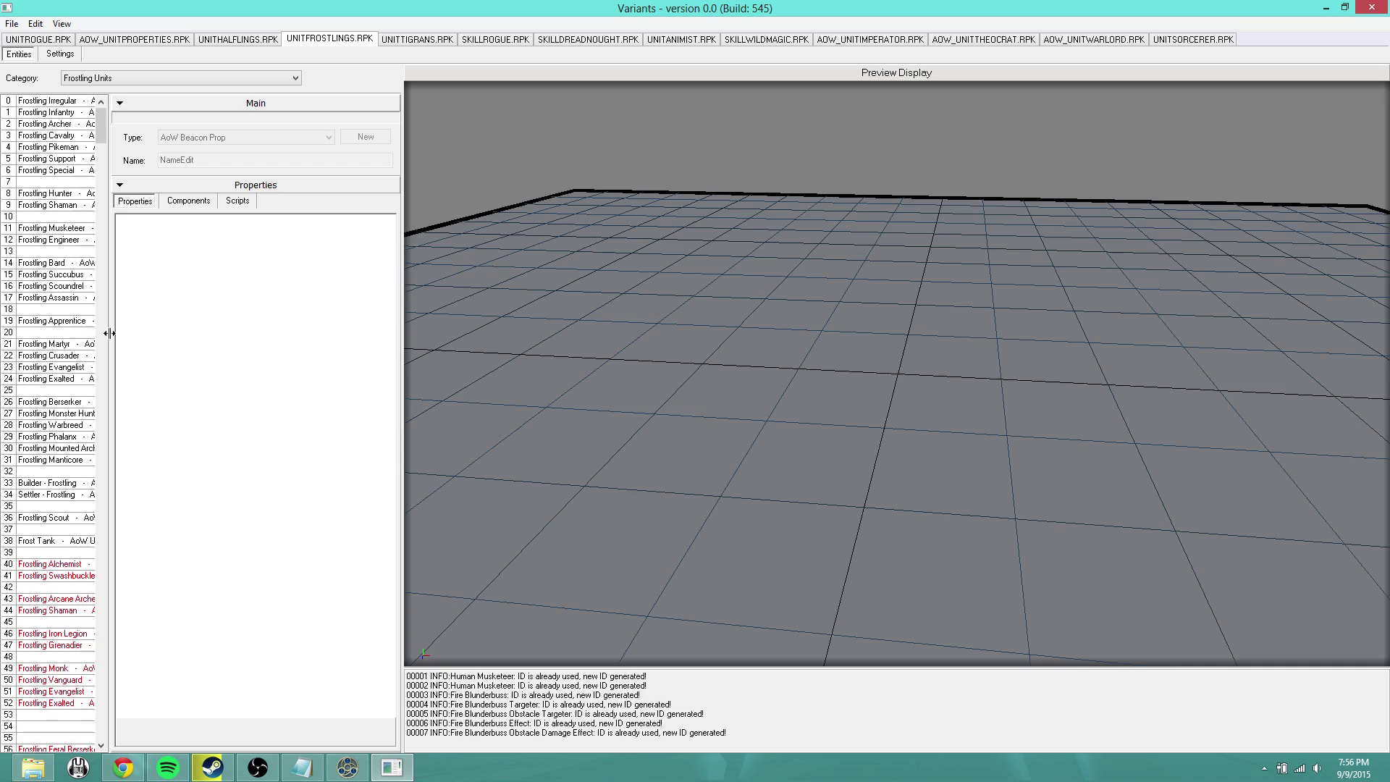
pyautogui.scroll(-11, 104, 142)
pyautogui.scroll(11, 108, 145)
pyautogui.scroll(-10, 98, 218)
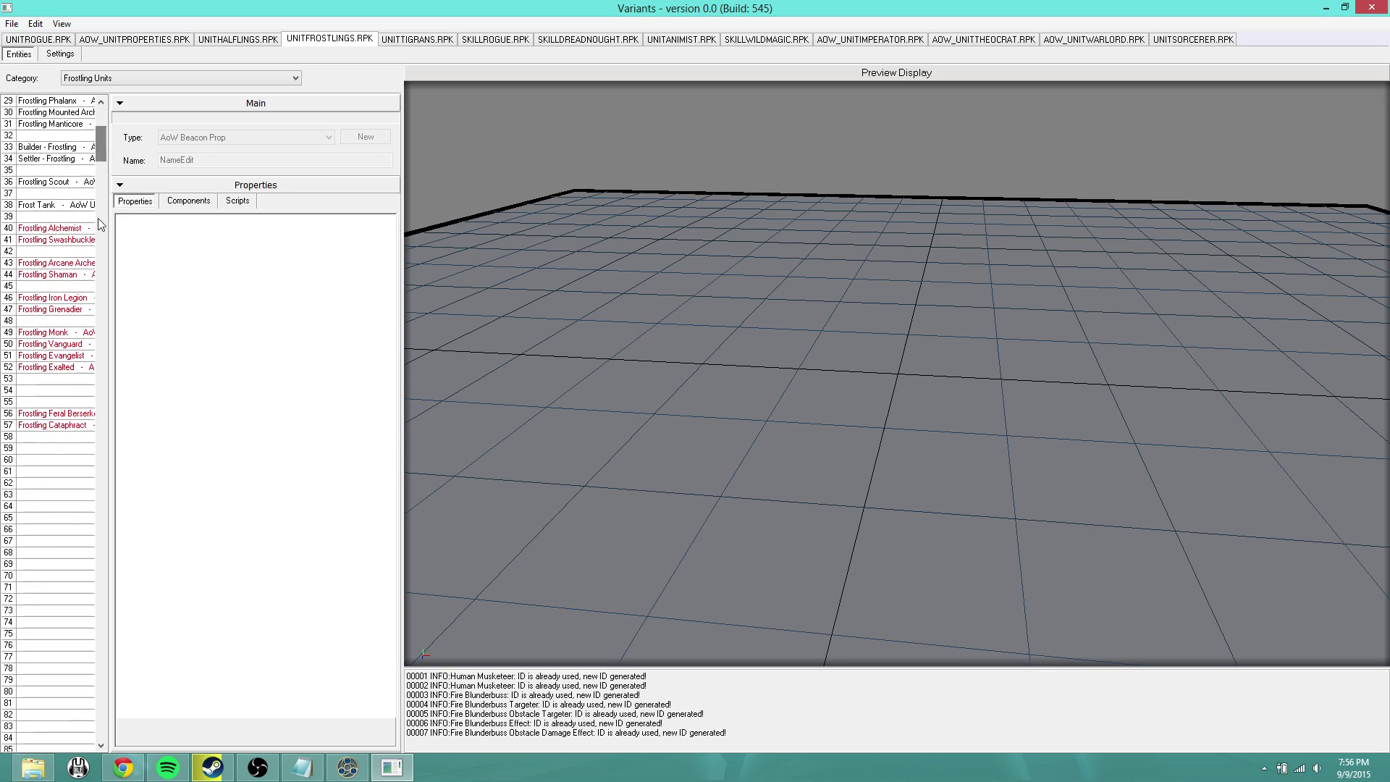
pyautogui.click(65, 298)
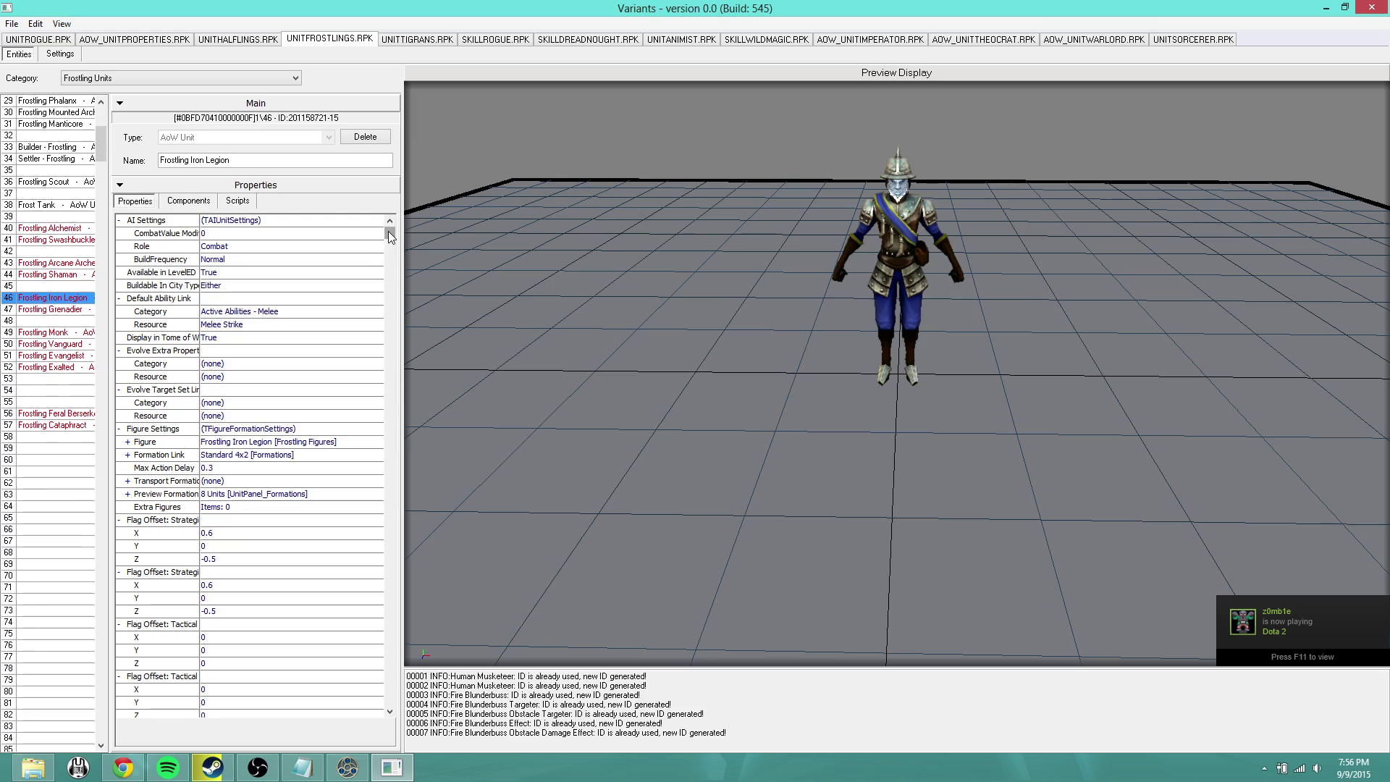
pyautogui.moveTo(389, 236); pyautogui.dragTo(404, 507)
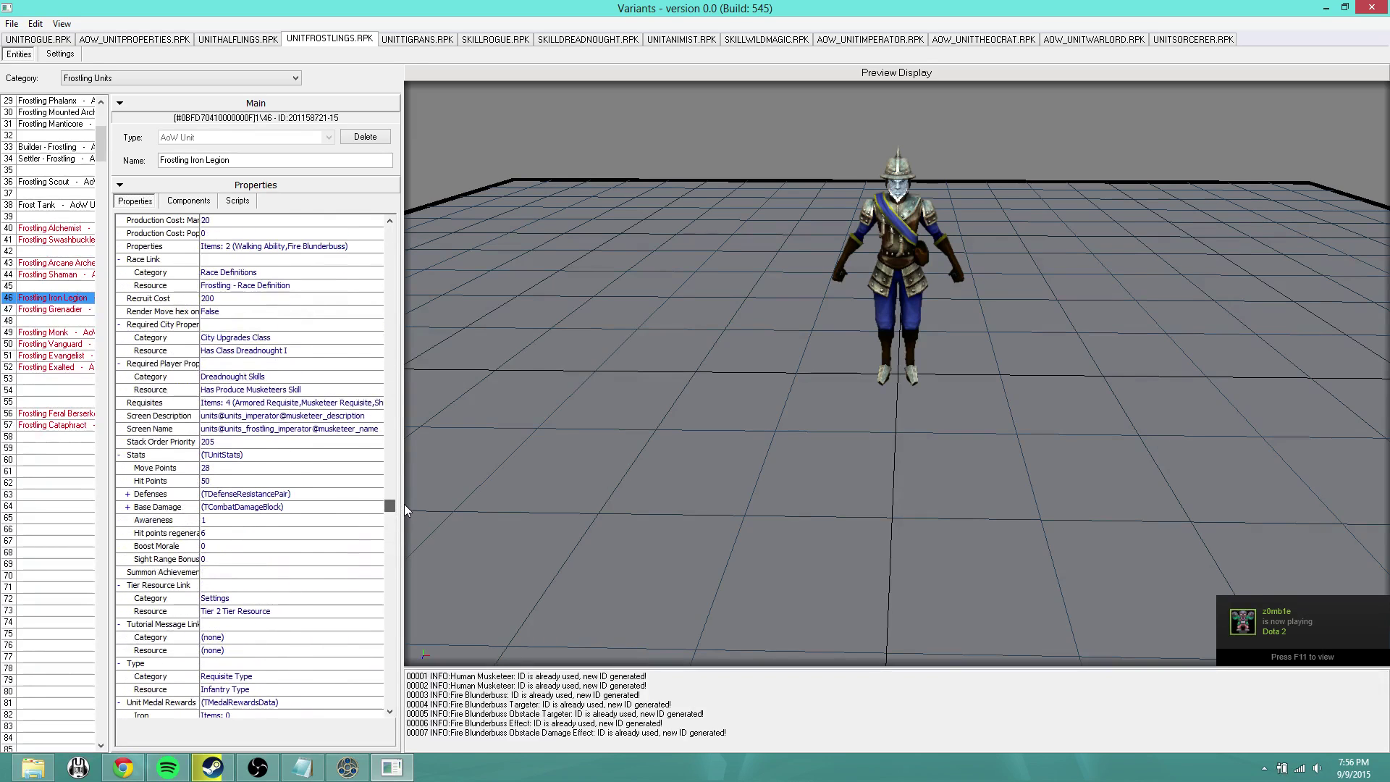
pyautogui.click(355, 402)
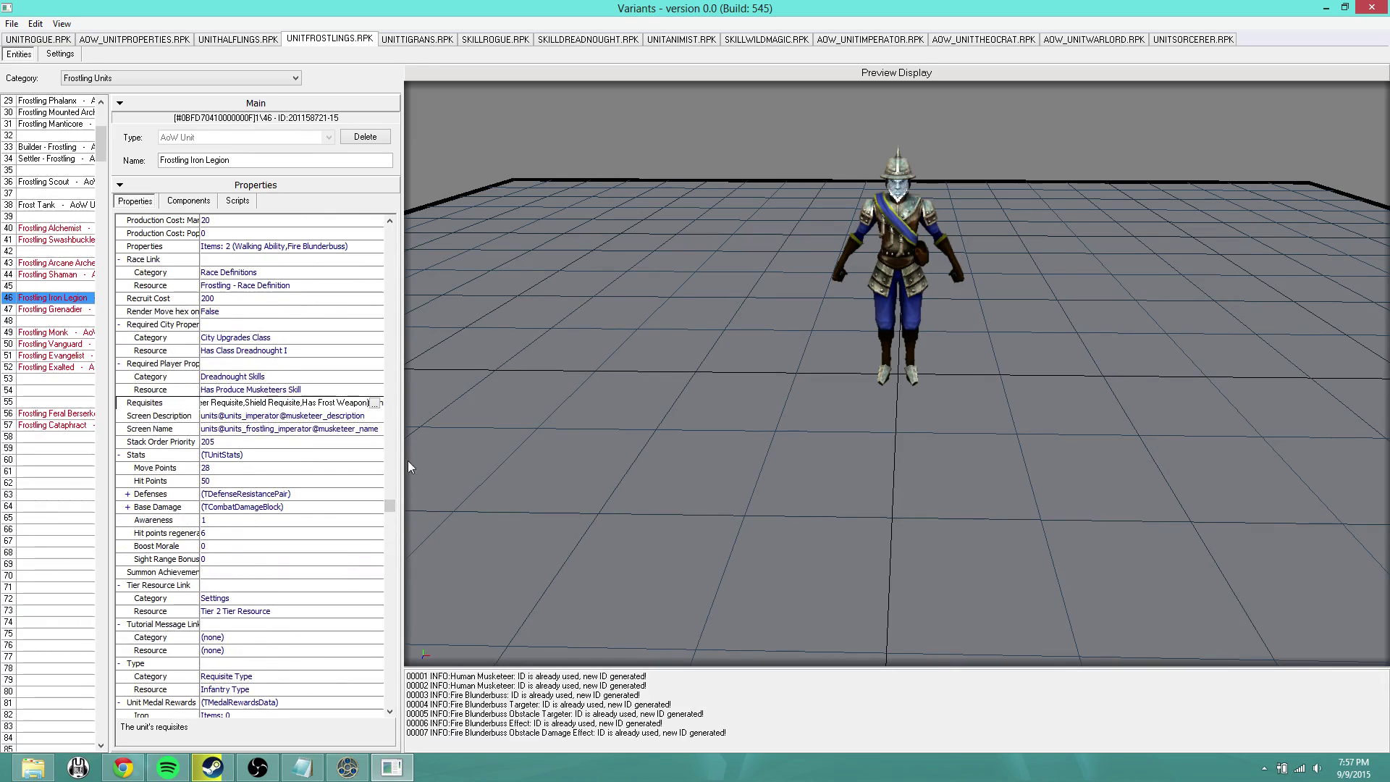
# Remove Fire Blunderbuss from the Frostling Iron Legion's Properties, check the Active Abilities - Breath Weapons list for the new ability, and save the data.
pyautogui.moveTo(390, 506); pyautogui.dragTo(390, 475)
pyautogui.click(362, 337)
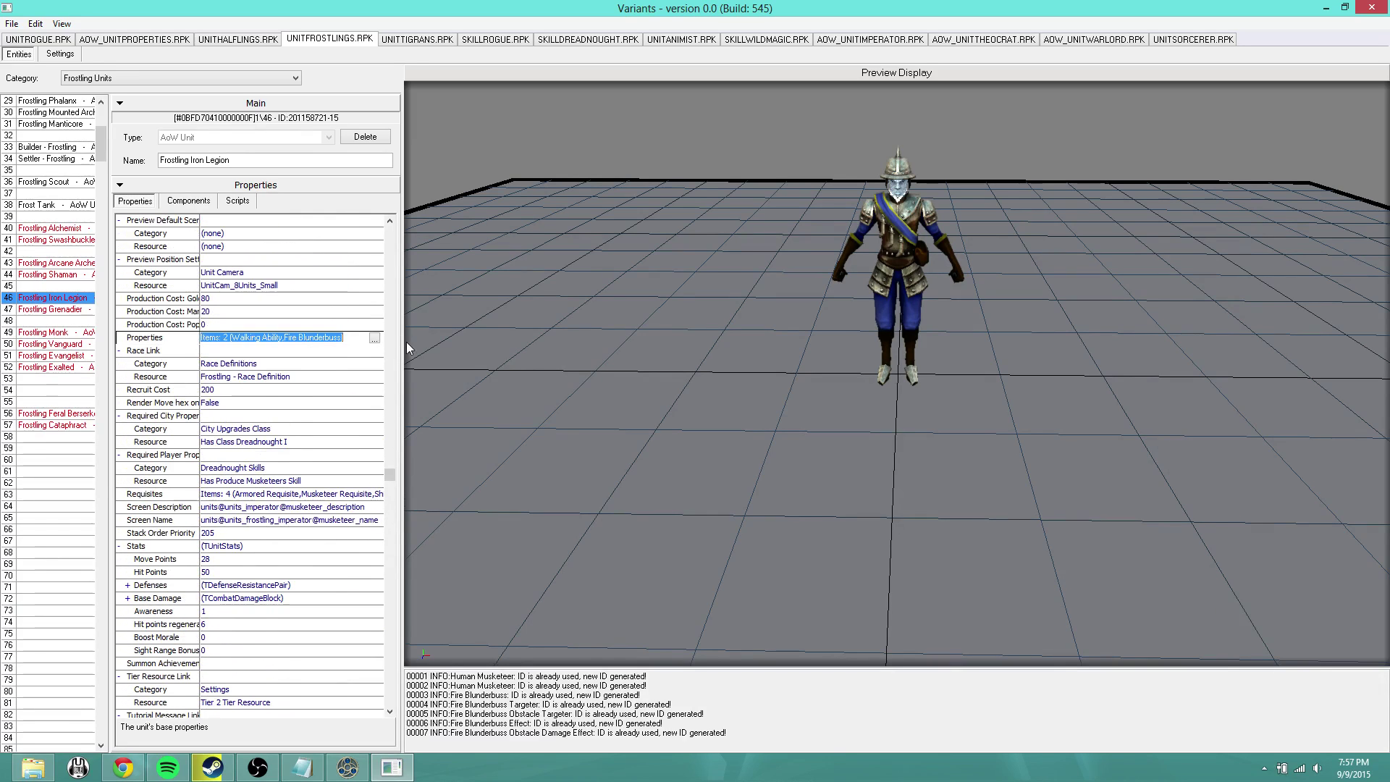
pyautogui.click(374, 338)
pyautogui.click(563, 225)
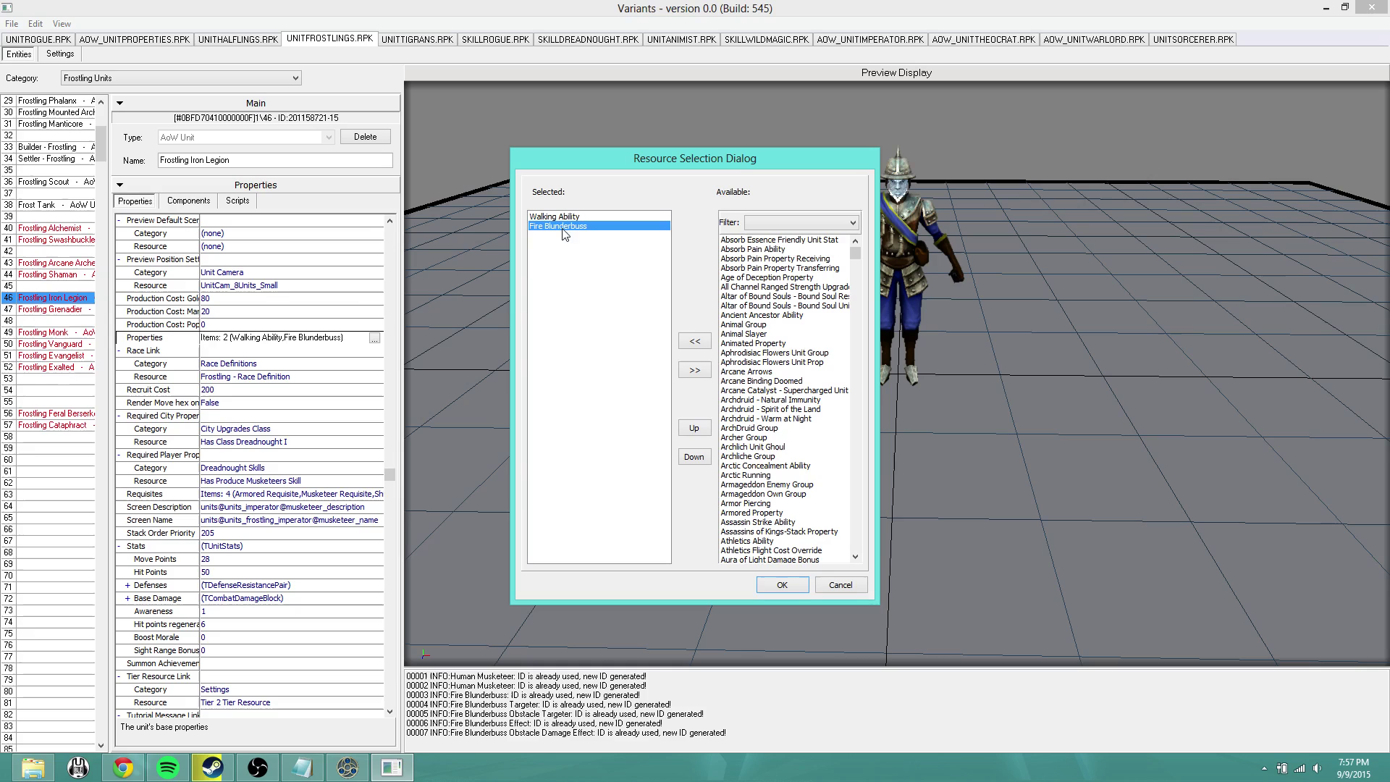
pyautogui.click(694, 370)
pyautogui.click(769, 222)
pyautogui.click(796, 264)
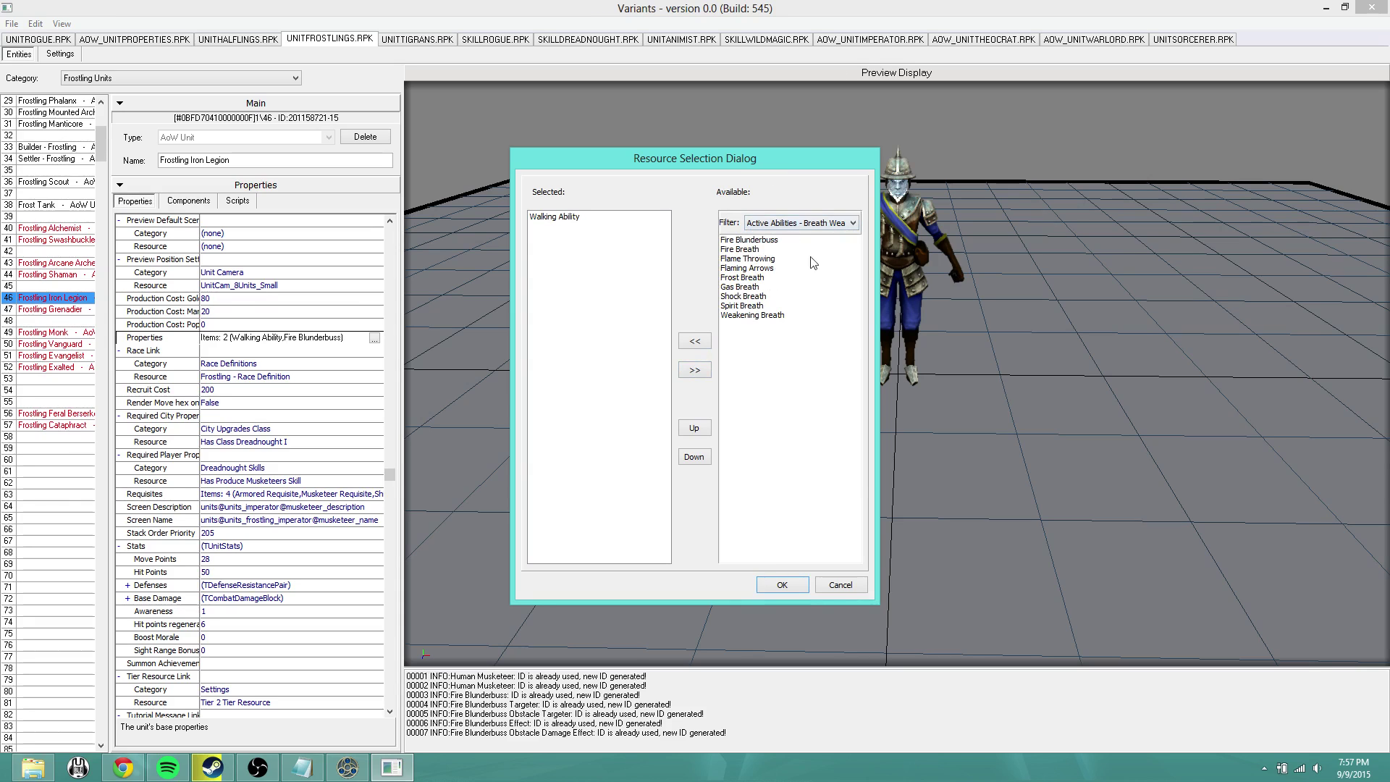
pyautogui.click(782, 587)
pyautogui.hotkey('ctrl', 's')
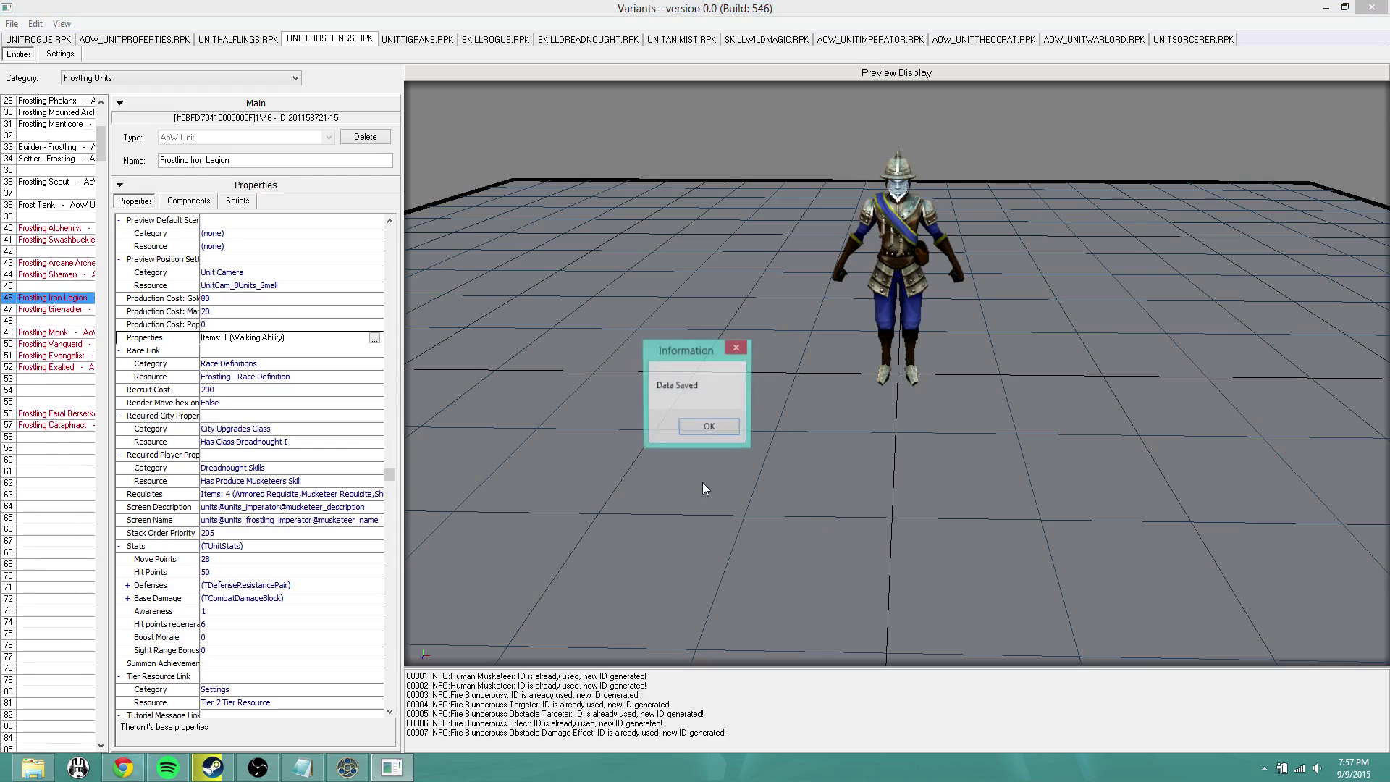
pyautogui.click(708, 425)
# Close the mod editor, reopen the Variants package in the Package Manager, and relaunch the editor from it.
pyautogui.click(1371, 7)
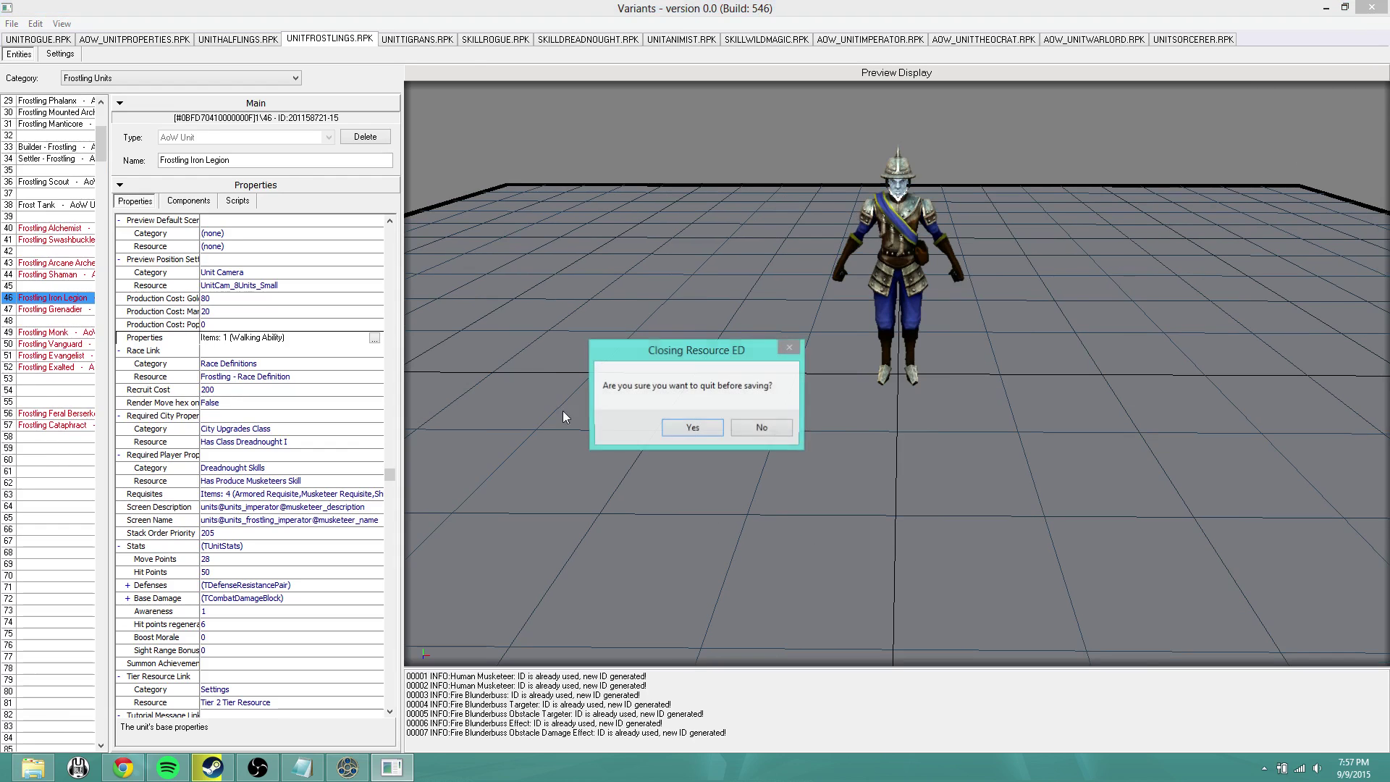
pyautogui.click(695, 430)
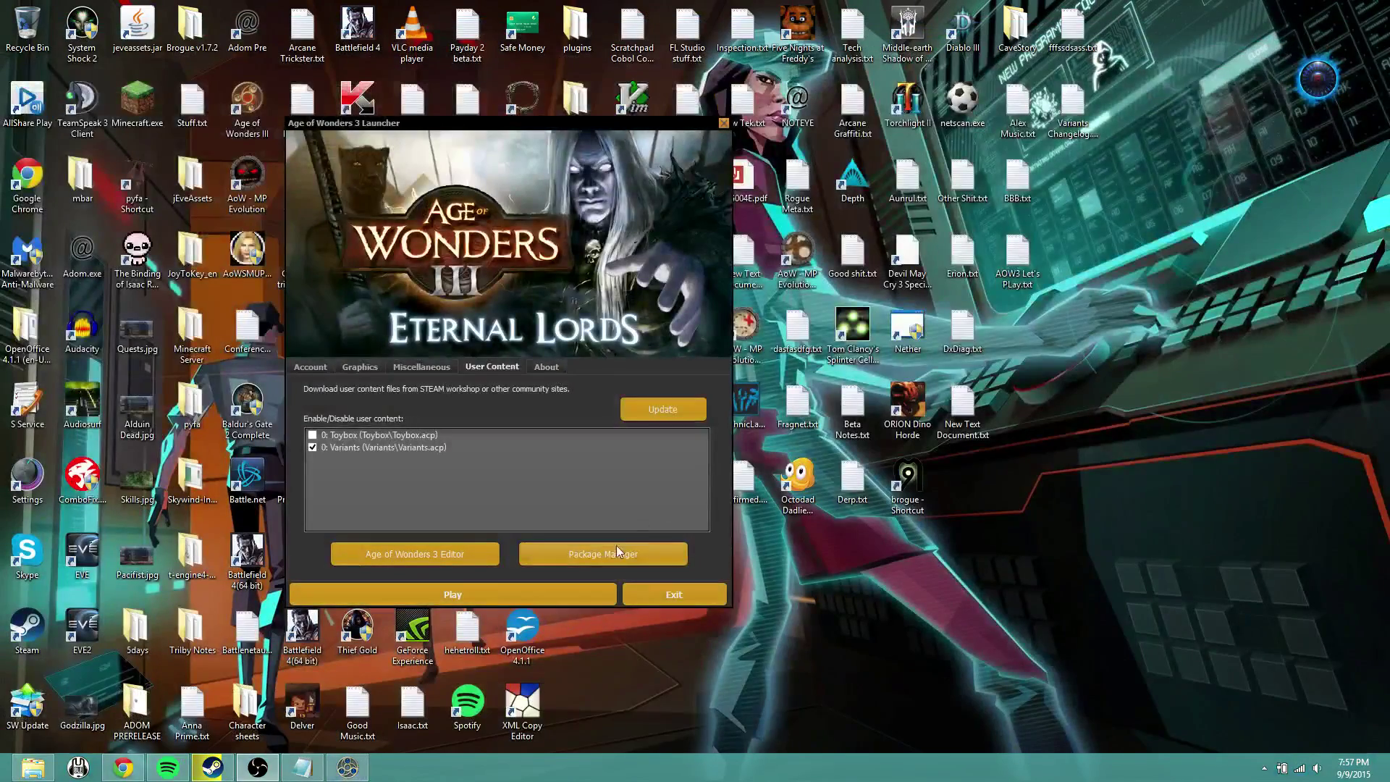
pyautogui.click(606, 551)
pyautogui.click(384, 231)
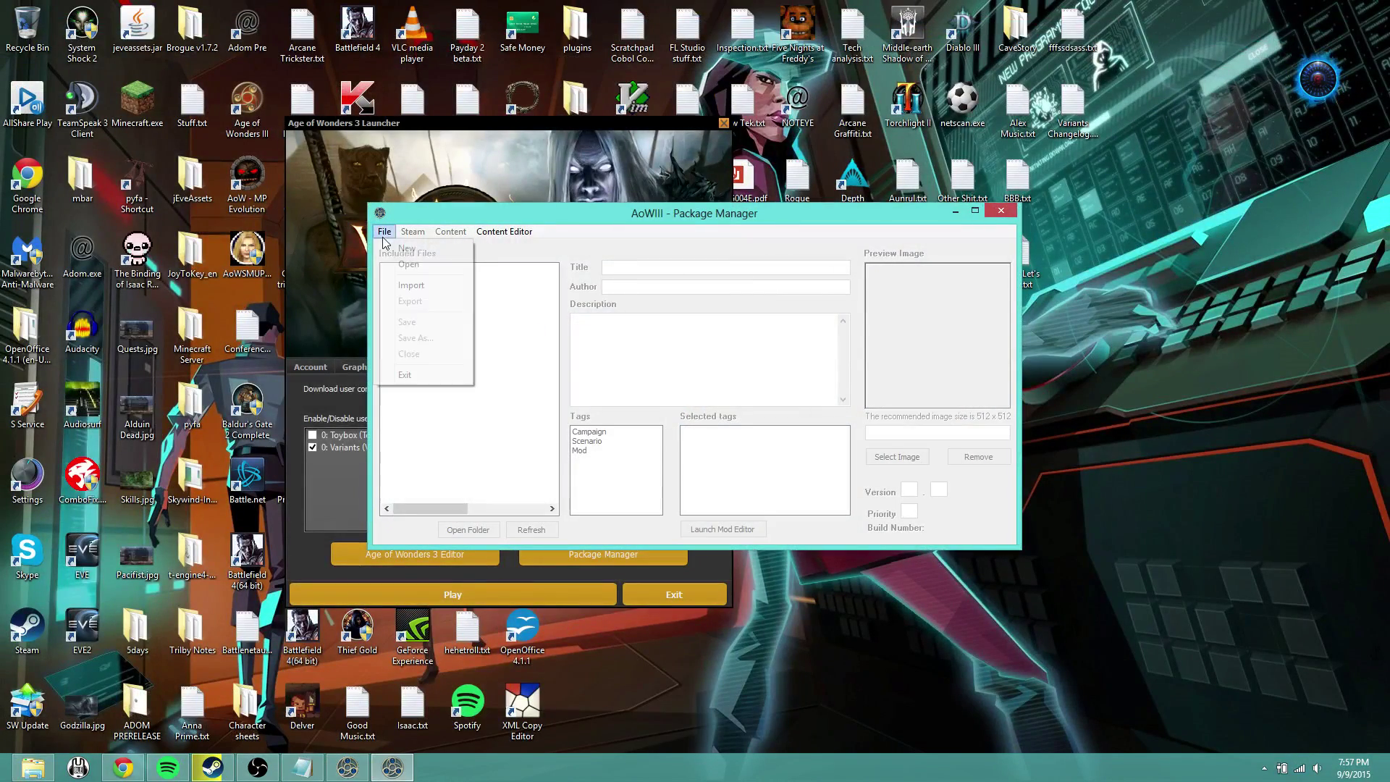
pyautogui.click(407, 264)
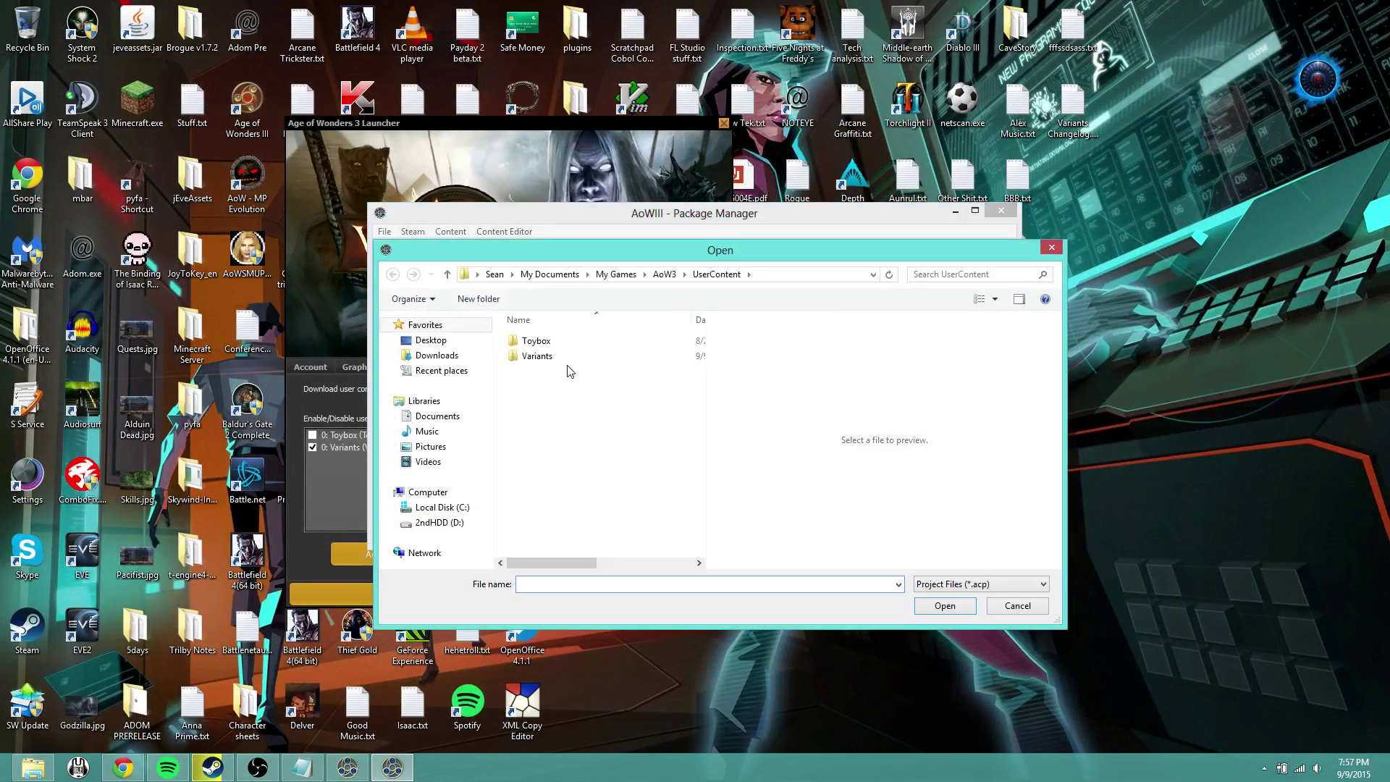
pyautogui.click(550, 370)
pyautogui.click(948, 605)
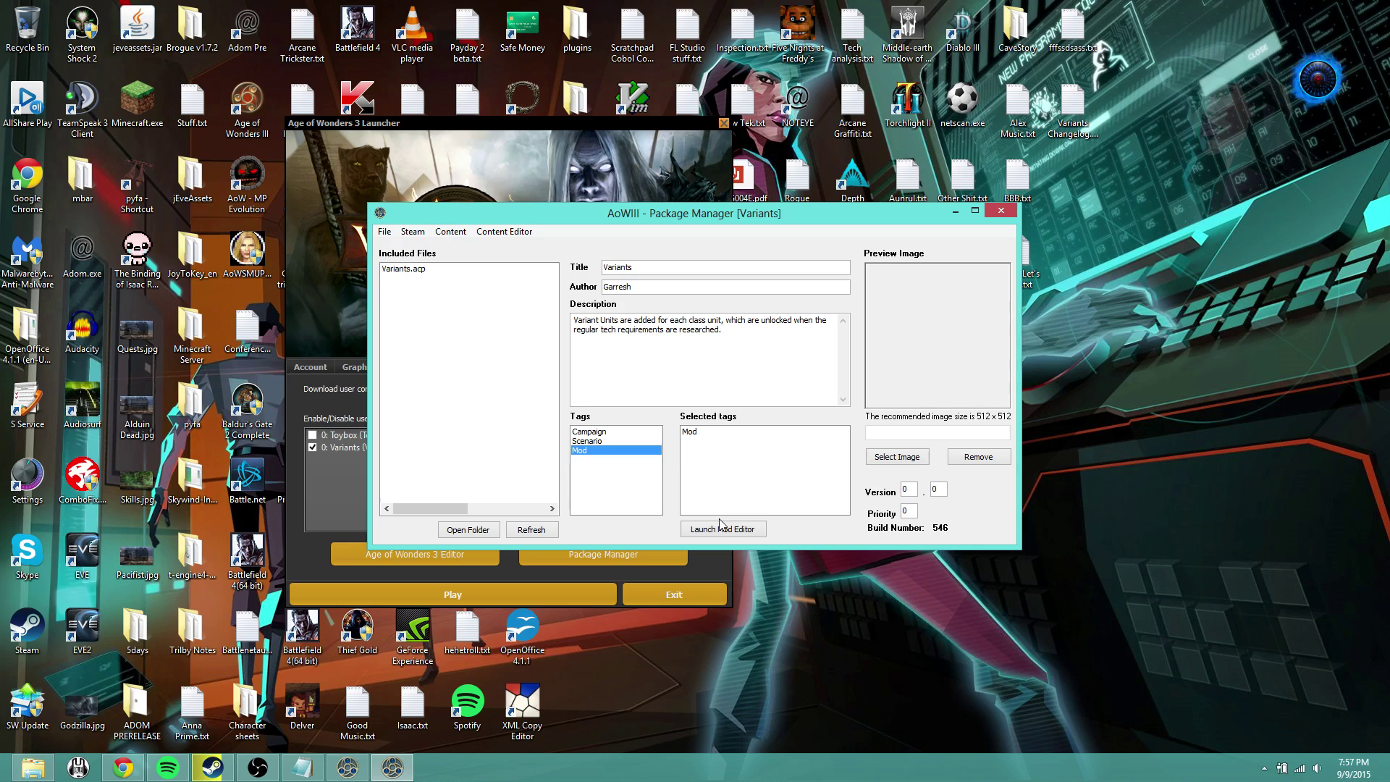
pyautogui.click(724, 529)
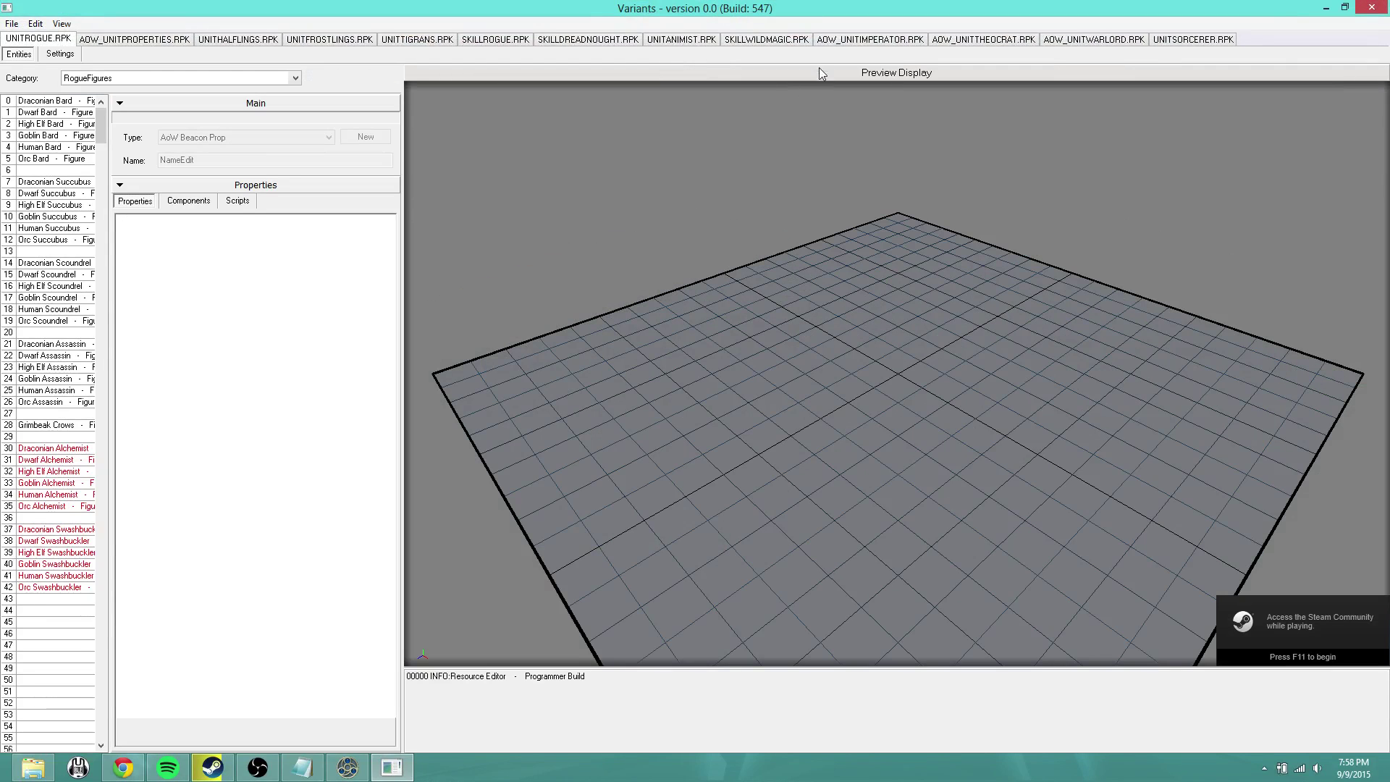
# Check the damage values of Bloated With Gas Effect in SkillWildMagic.rpk, and return to AoW_UnitProperties.rpk.
pyautogui.click(766, 39)
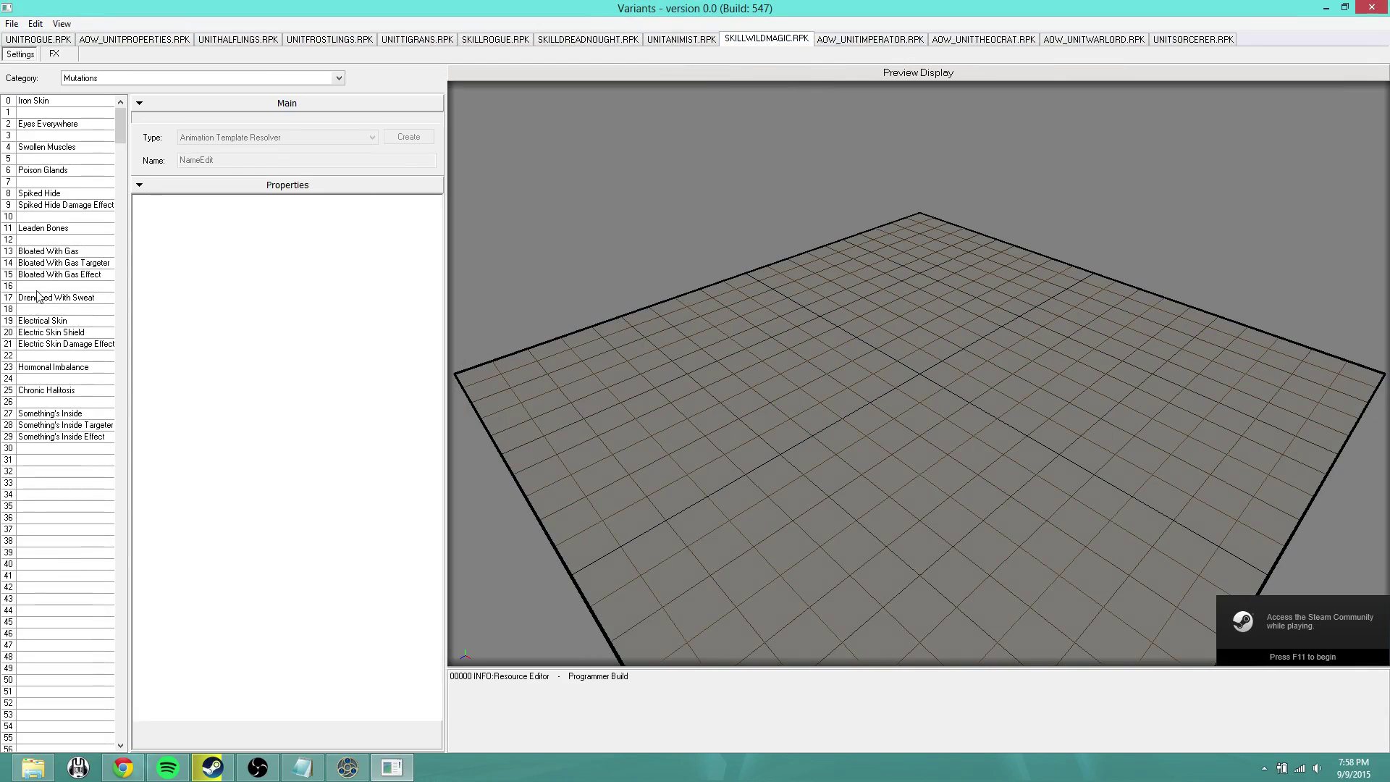
pyautogui.click(63, 275)
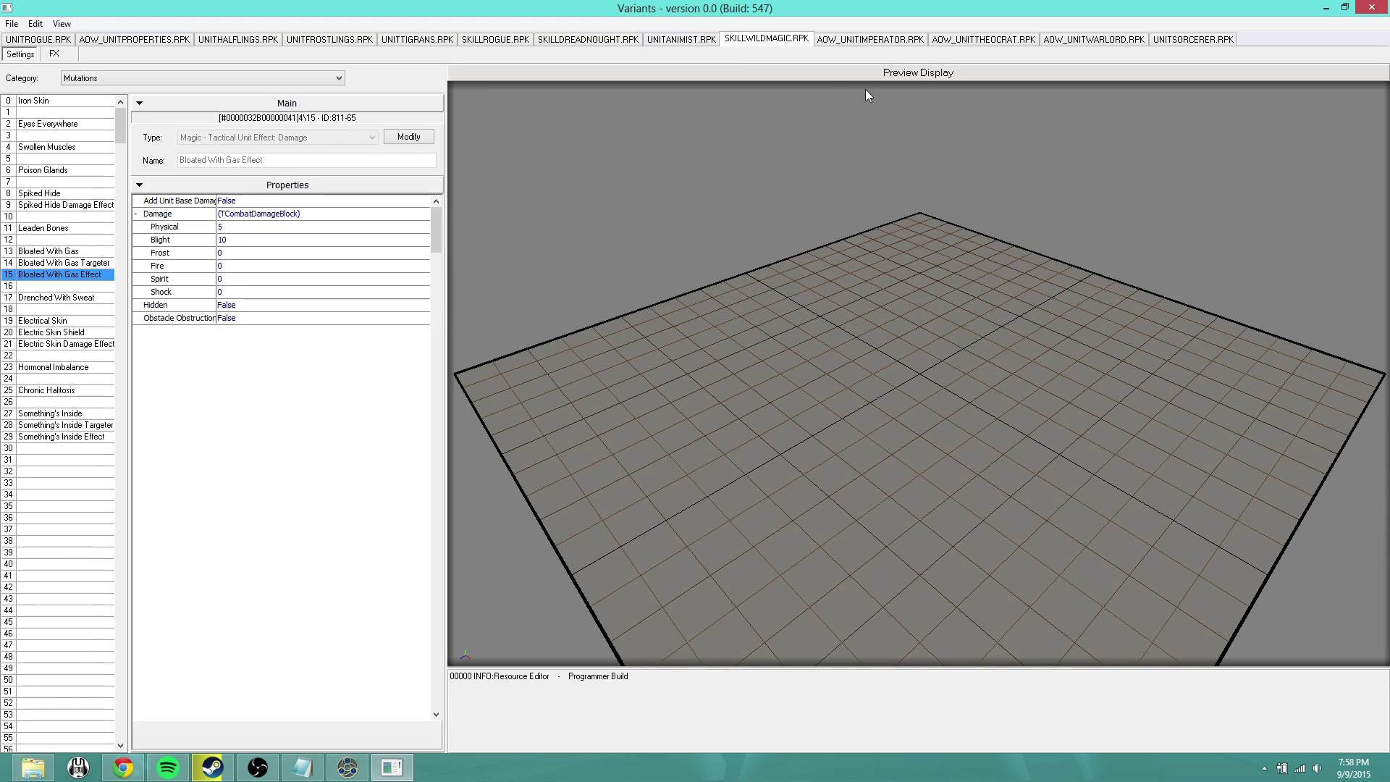
pyautogui.click(127, 41)
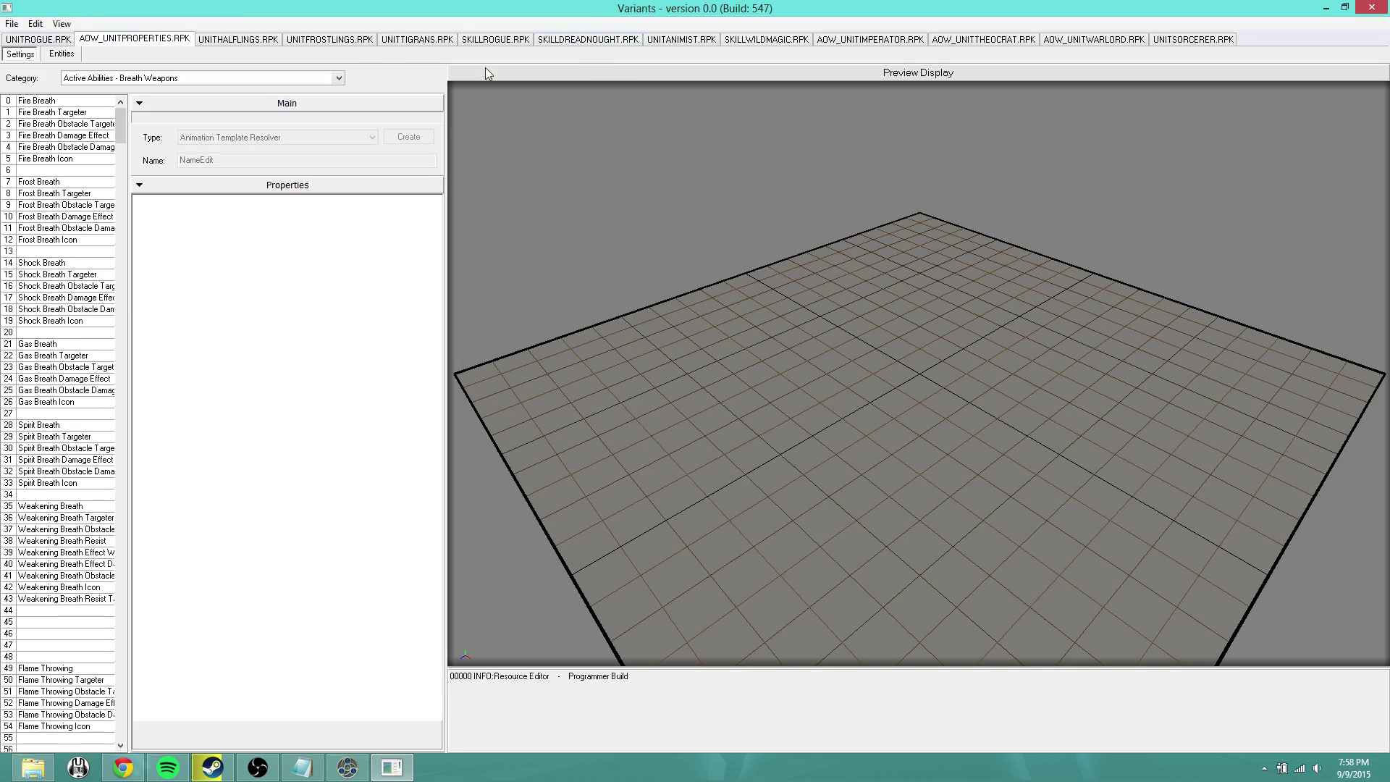
# Open the Frostling Iron Legion unit from the Frostling Units category of UnitFrostlings.rpk.
pyautogui.click(330, 40)
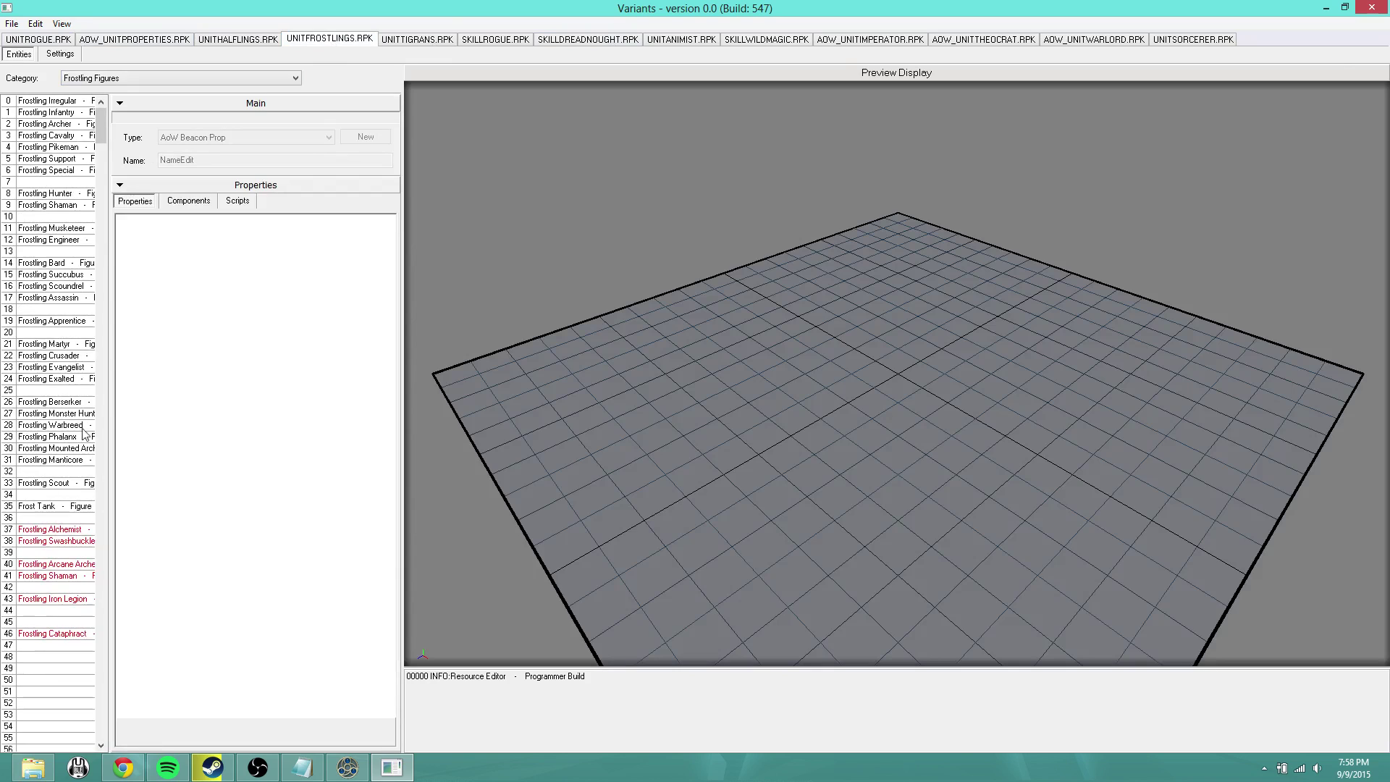
pyautogui.click(127, 77)
pyautogui.click(100, 107)
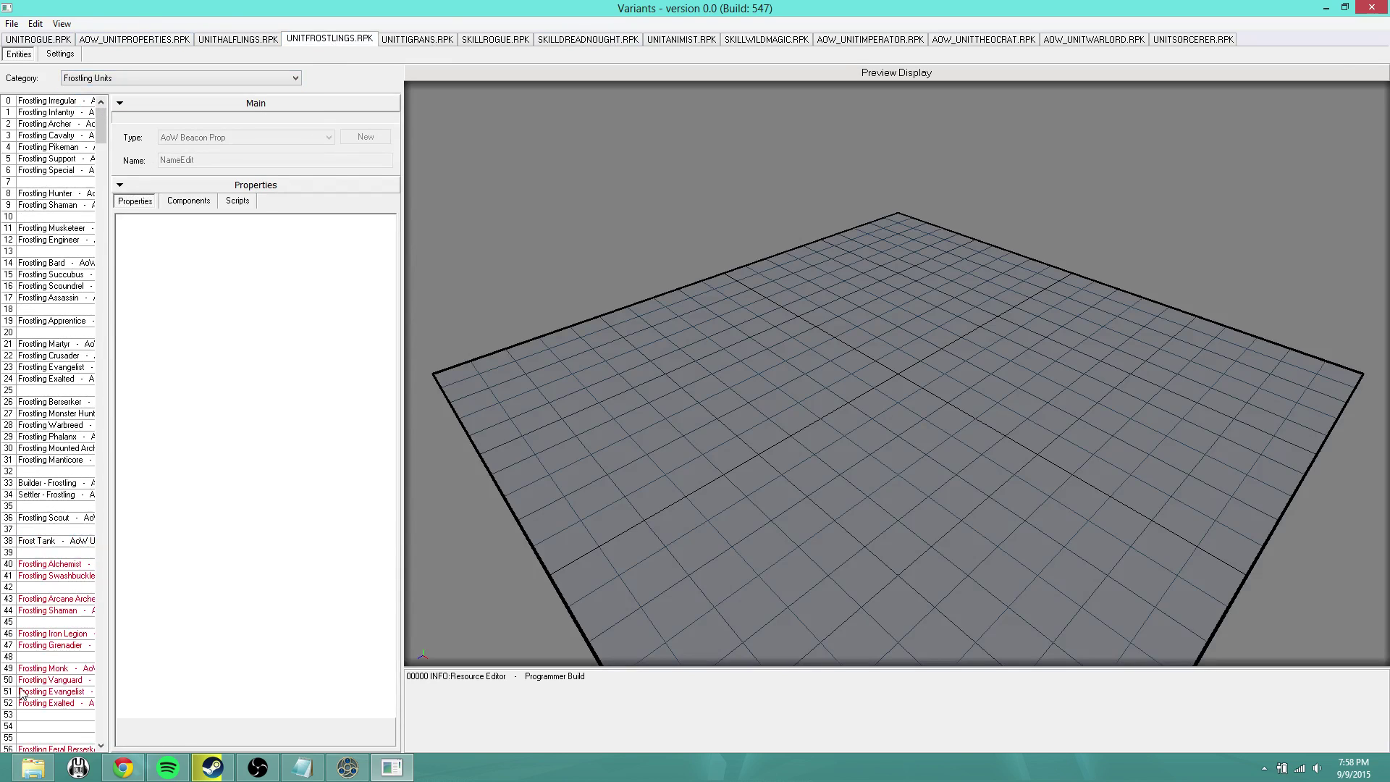
pyautogui.click(58, 634)
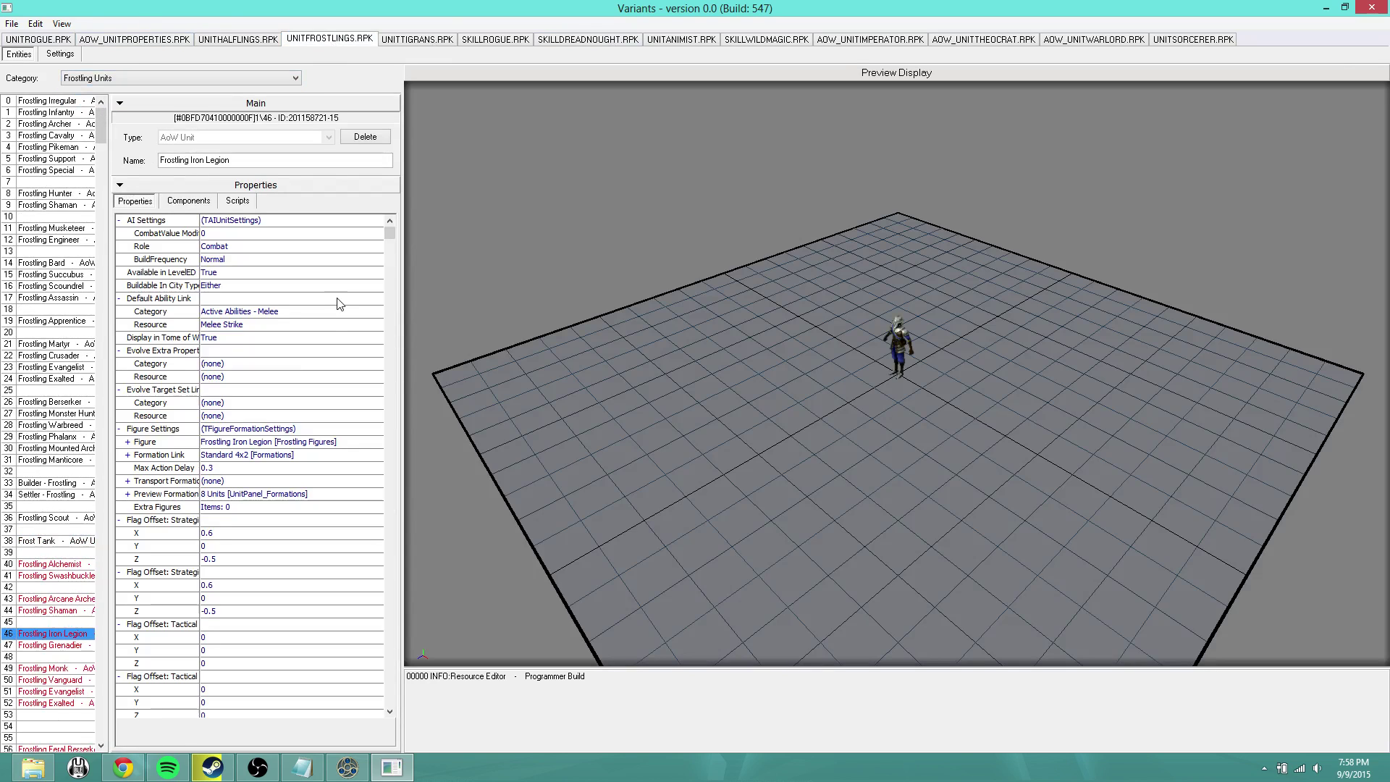
pyautogui.scroll(-10, 306, 445)
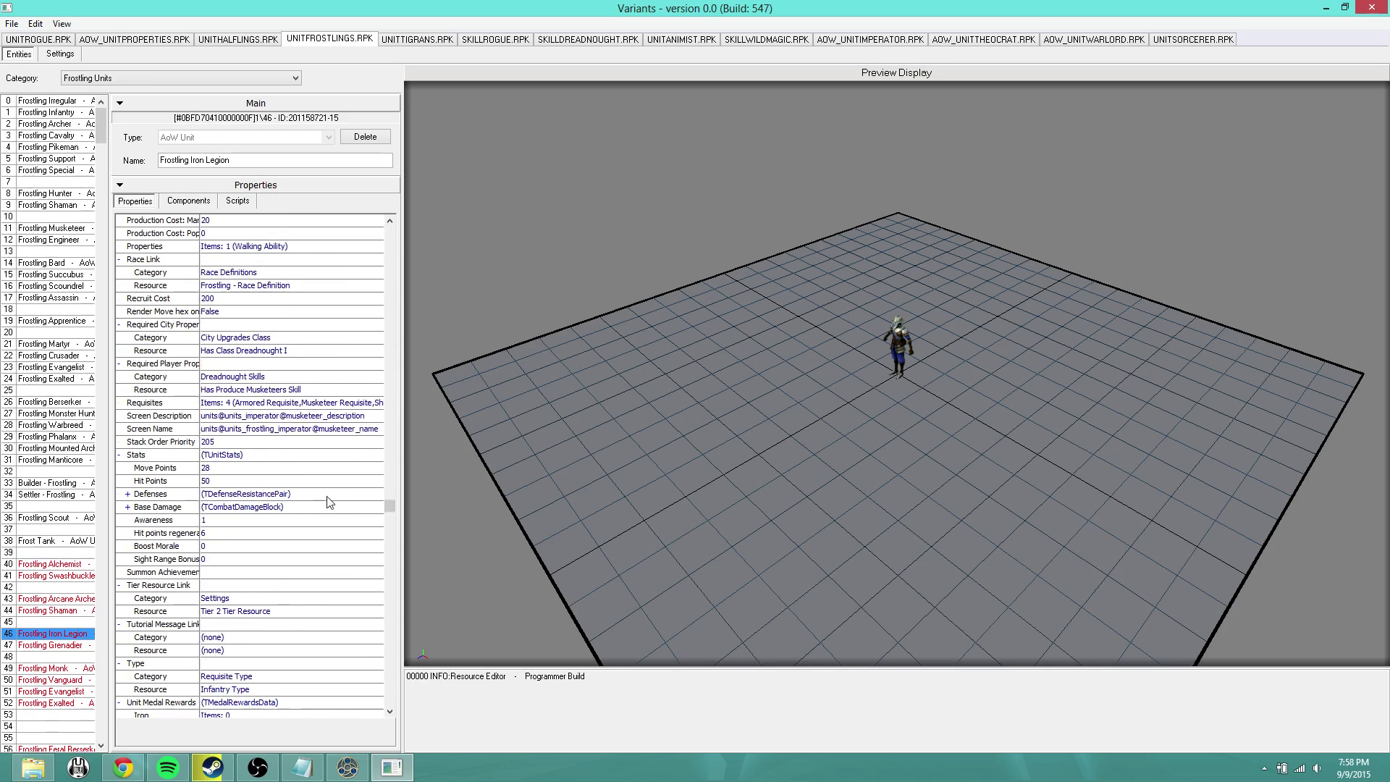
# Add Fire Shard Cannon from Active Abilities - Breath Weapons to the Frostling Iron Legion's Properties, and save the data.
pyautogui.click(287, 246)
pyautogui.click(374, 247)
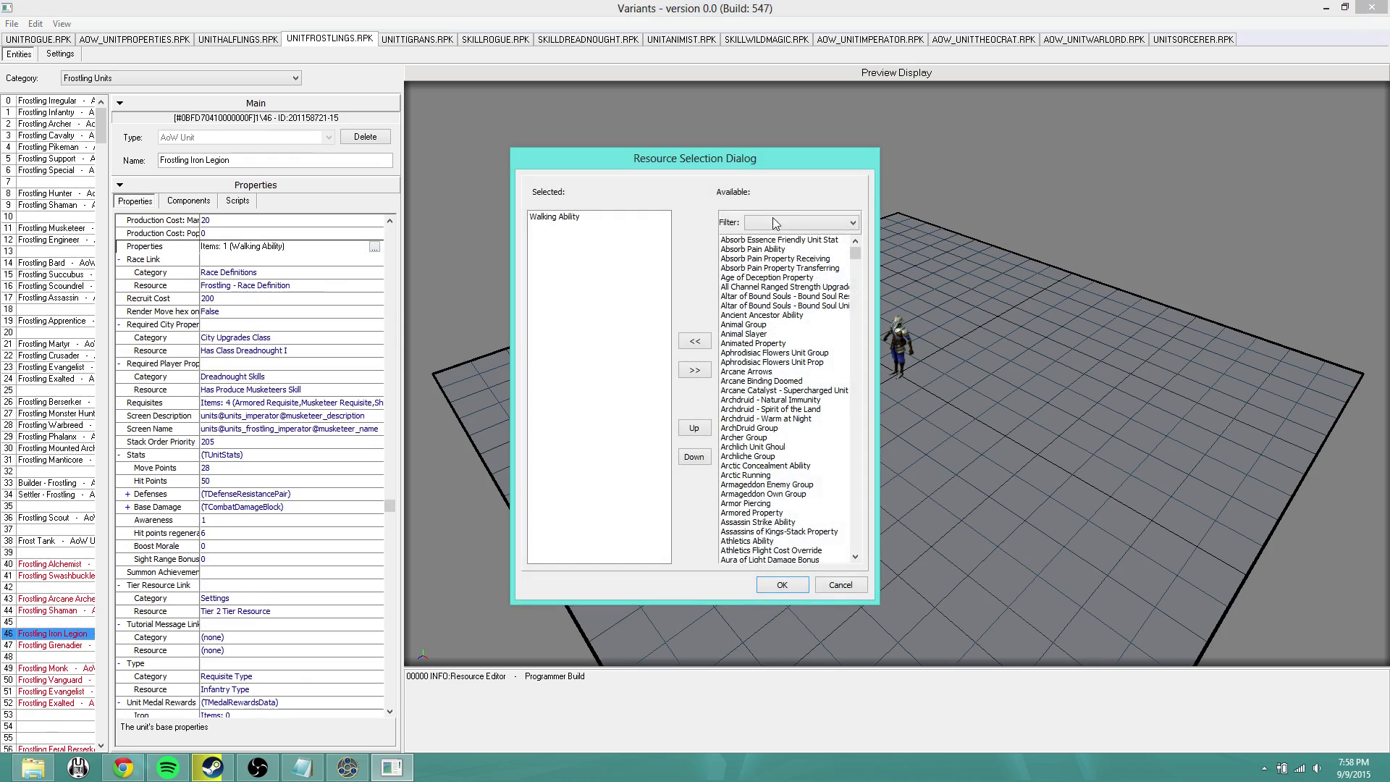
pyautogui.click(773, 222)
pyautogui.click(781, 255)
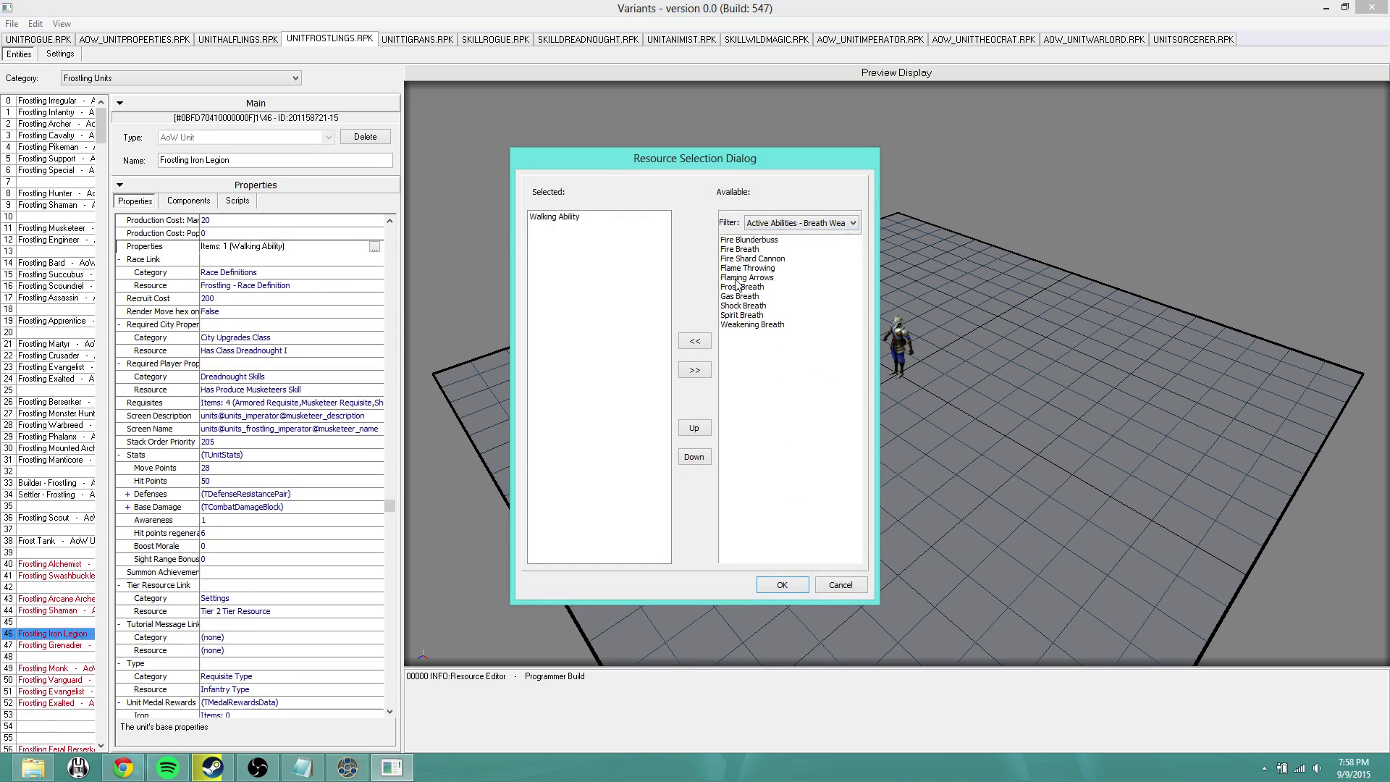
pyautogui.click(753, 258)
pyautogui.click(694, 341)
pyautogui.click(783, 584)
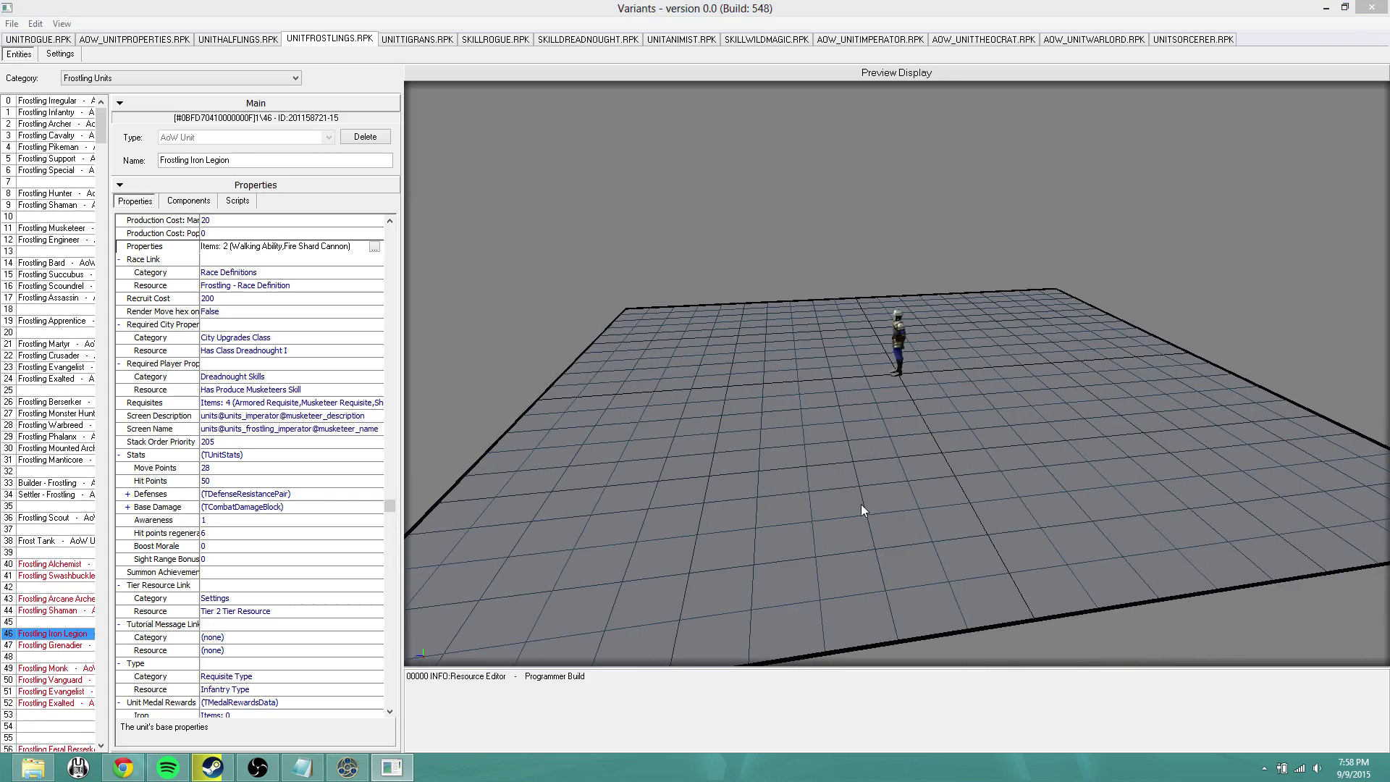
# View the Goblin Alchemist figure in the RogueFigures category of UnitRogue.rpk.
pyautogui.click(42, 41)
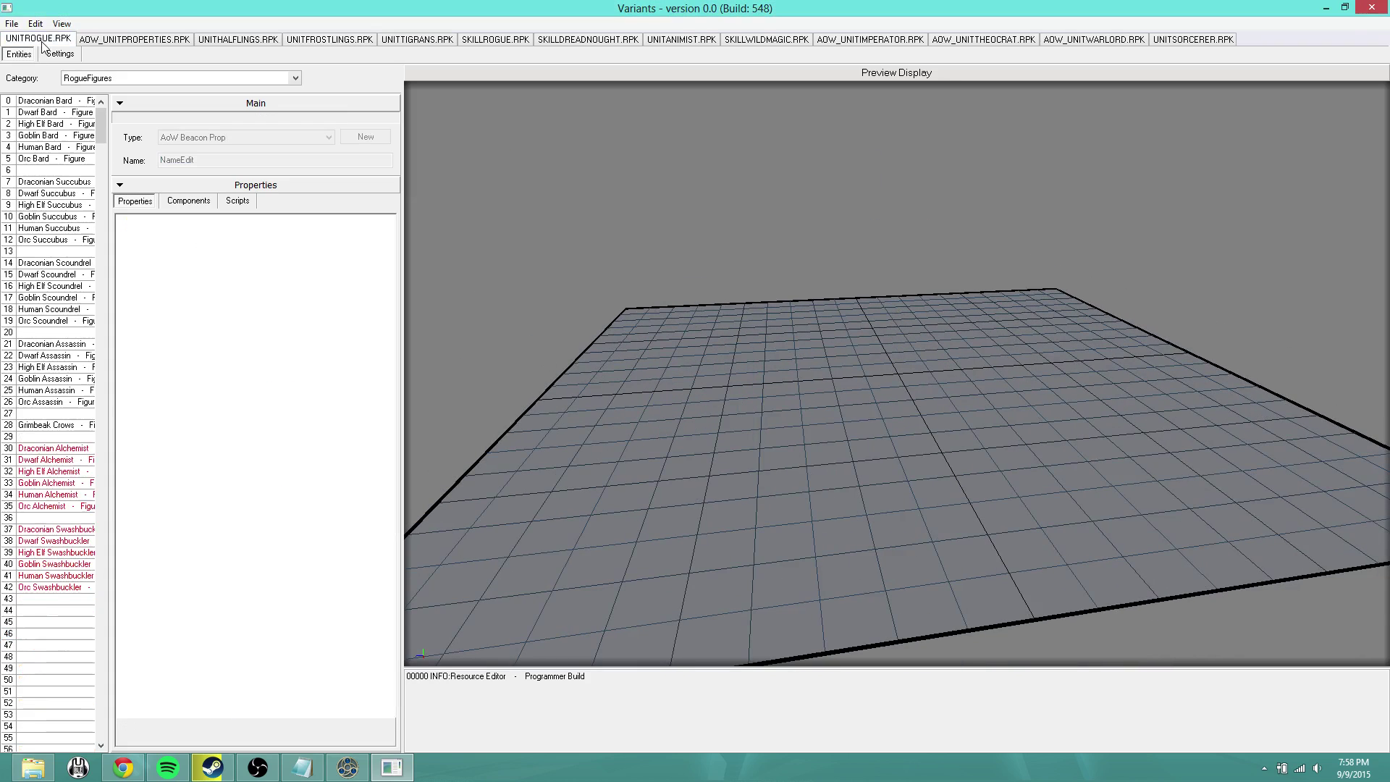
pyautogui.moveTo(579, 269); pyautogui.dragTo(137, 487, button='middle')
pyautogui.click(61, 483)
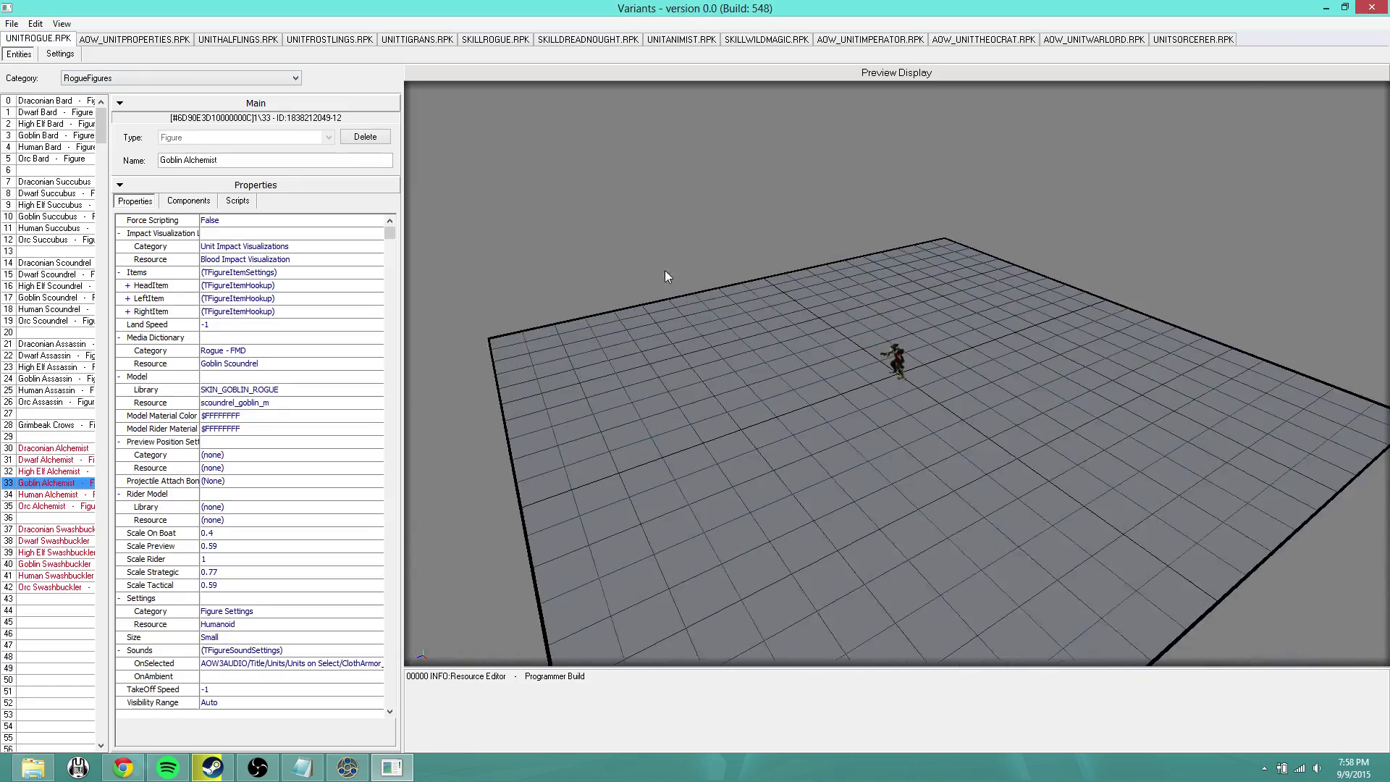
# Examine the Throw Curse Ability, Targeter, Resist and Effect entries under Active Abilities - Cast in AoW_UnitProperties.rpk.
pyautogui.click(158, 41)
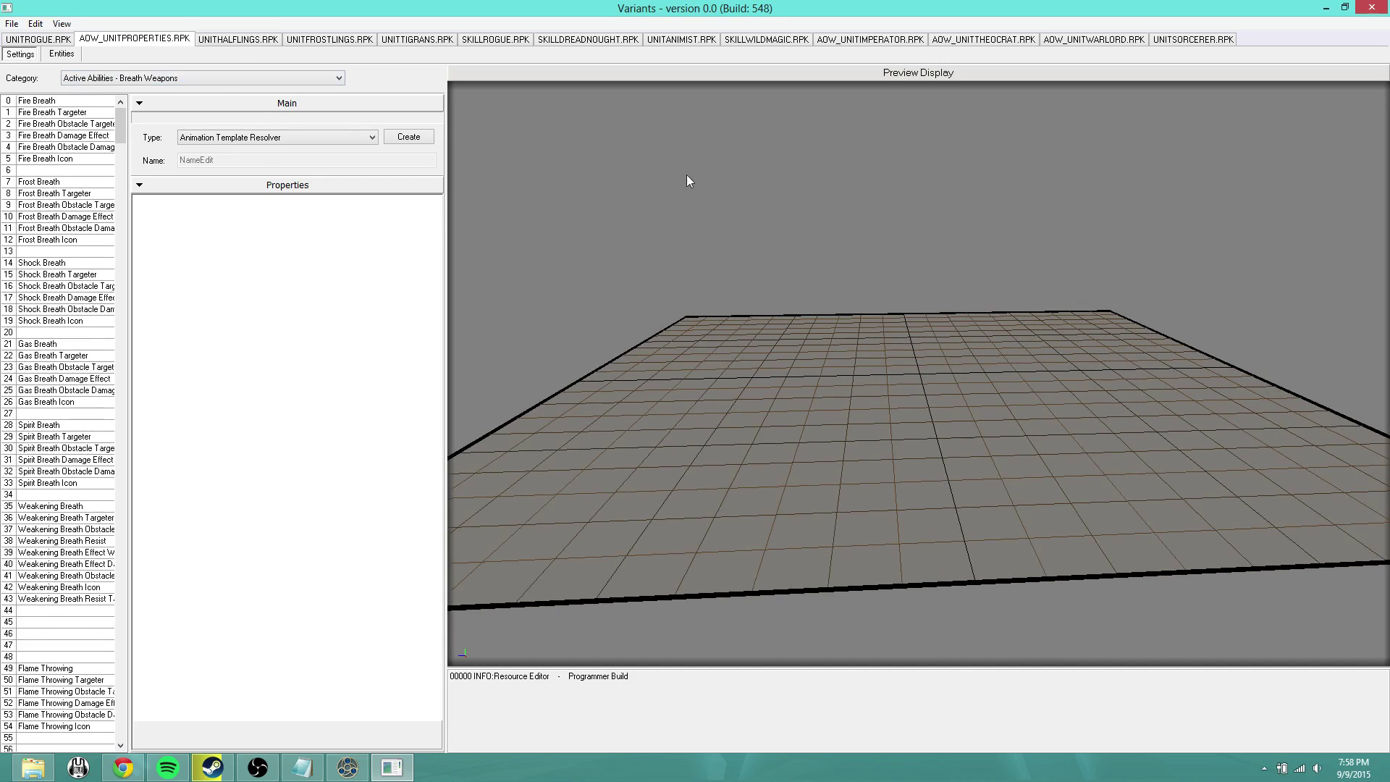
pyautogui.moveTo(686, 176); pyautogui.dragTo(601, 369, button='middle')
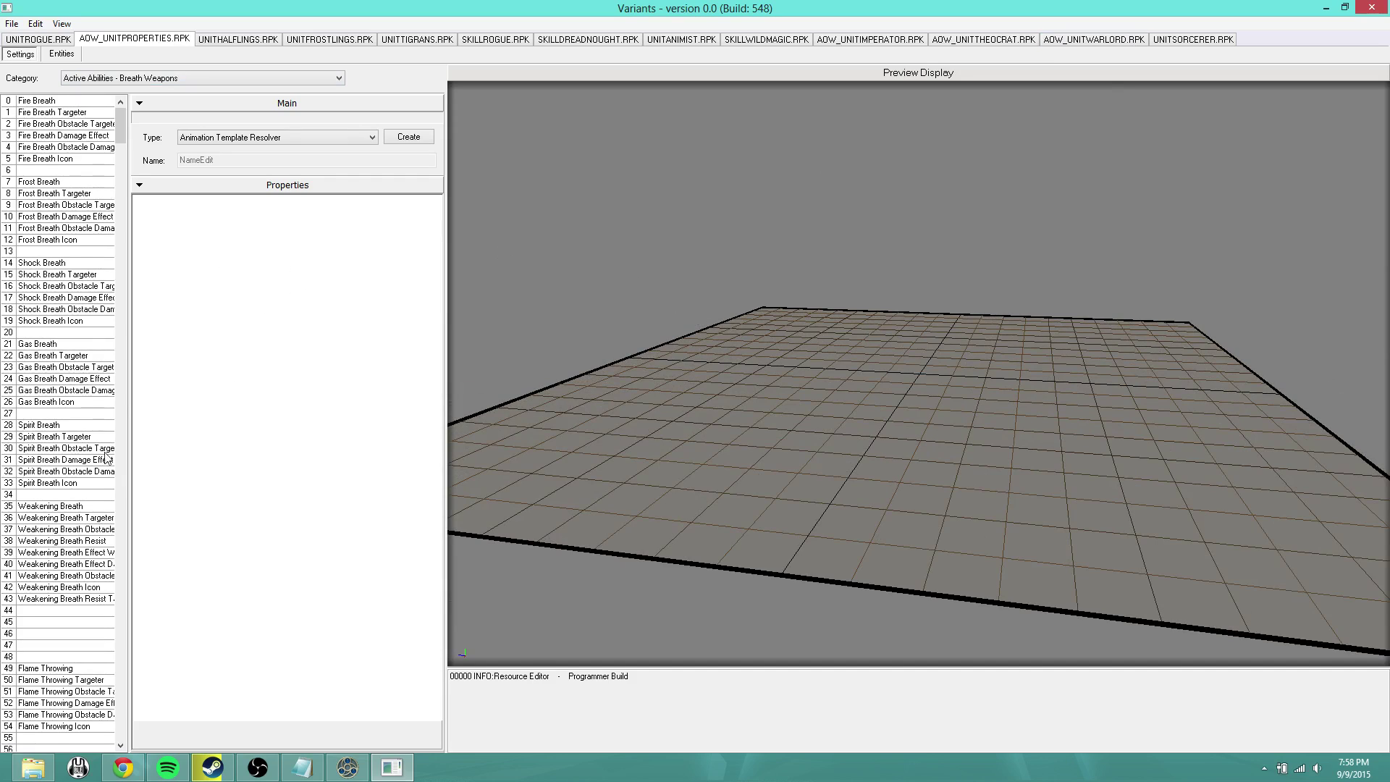
pyautogui.click(137, 83)
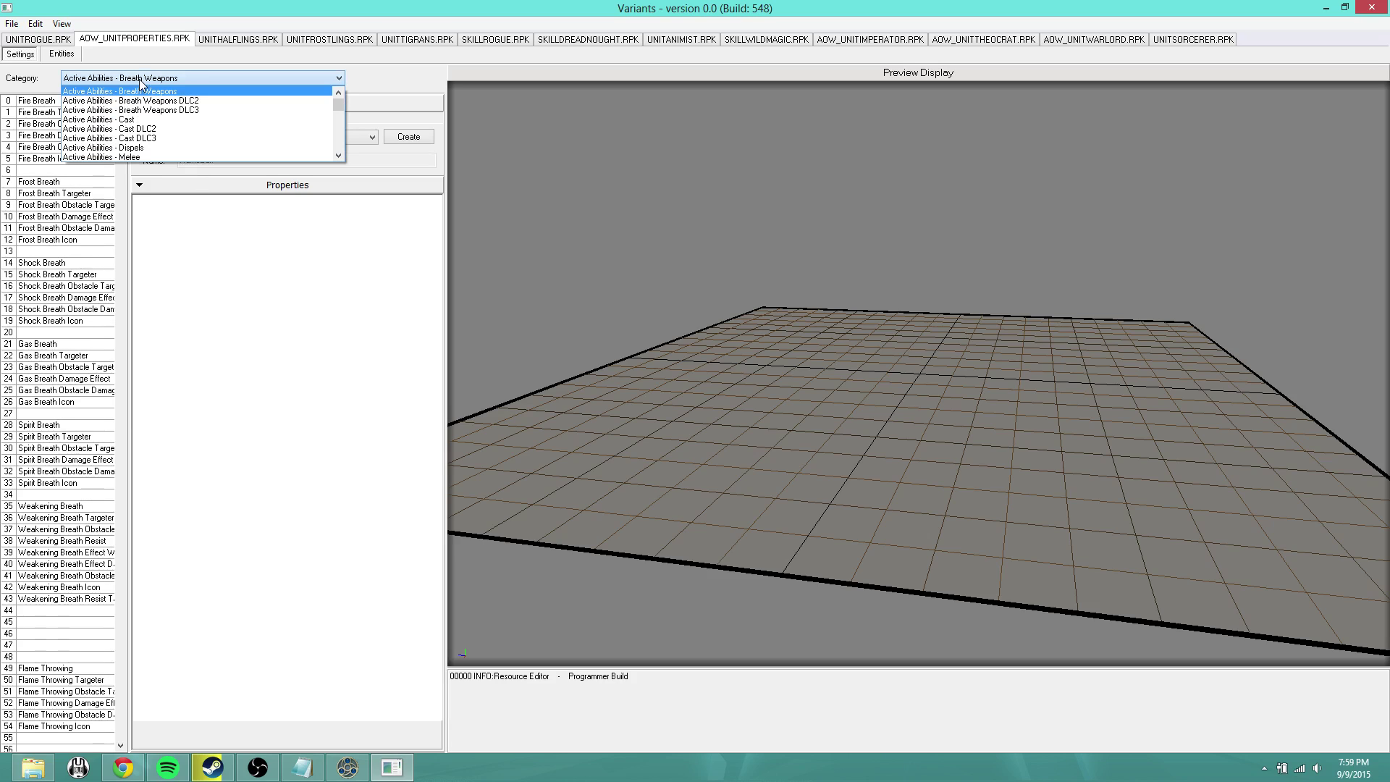
pyautogui.click(145, 114)
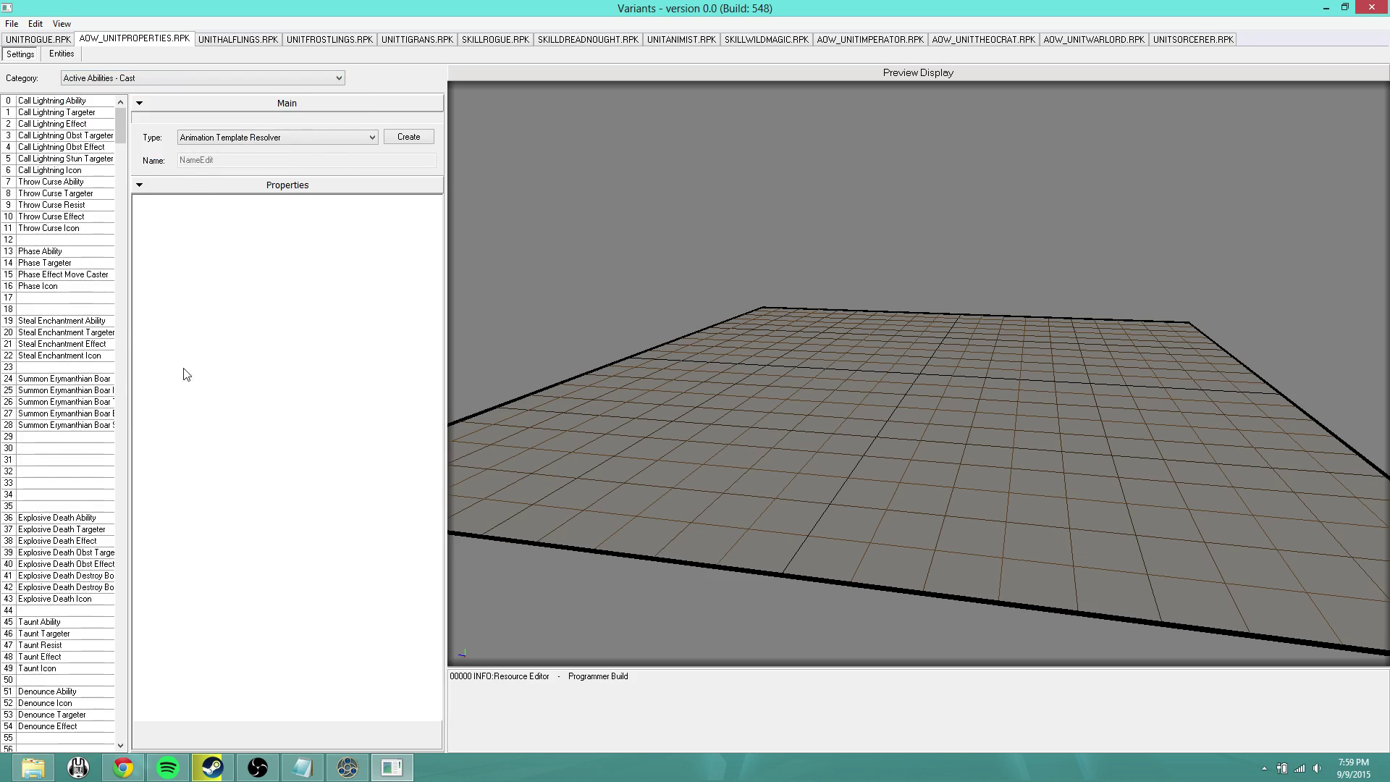
pyautogui.moveTo(120, 140); pyautogui.dragTo(125, 165)
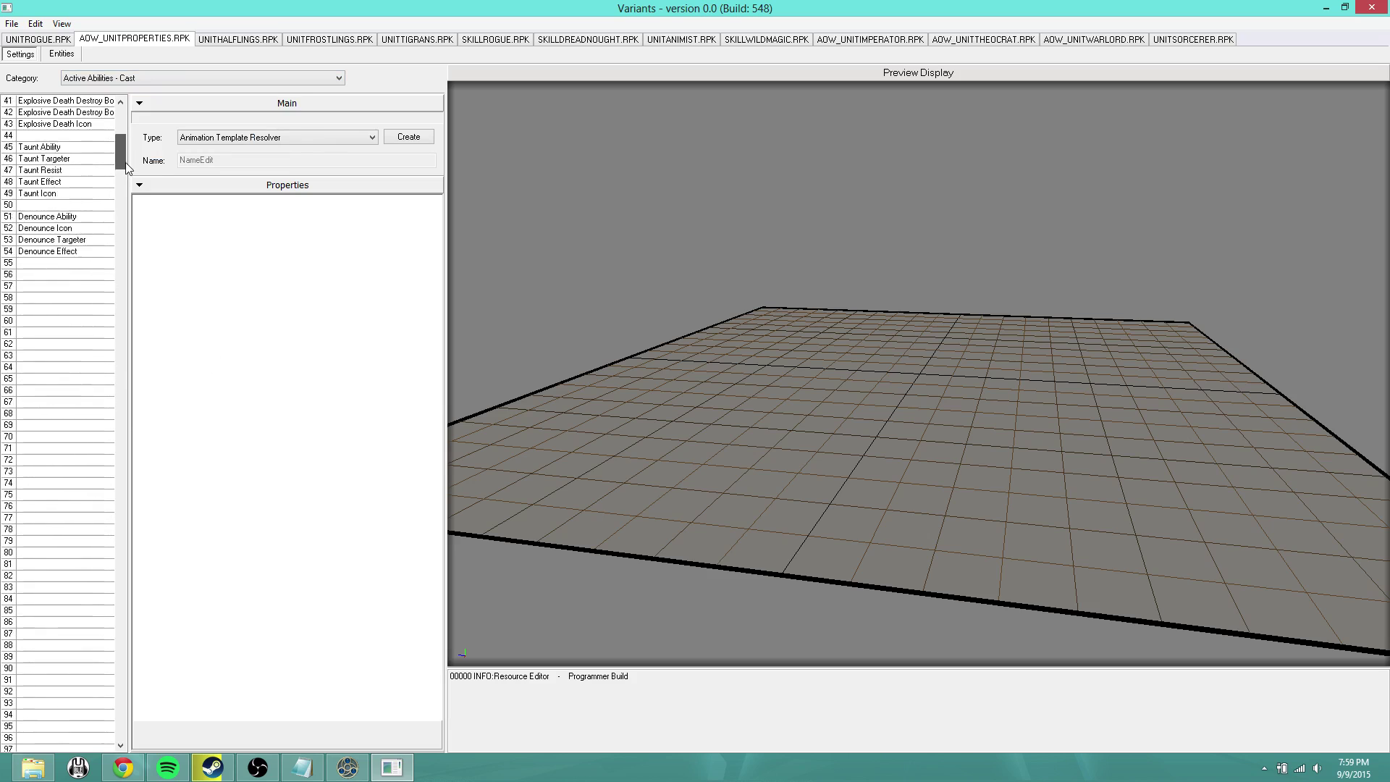
pyautogui.scroll(10, 123, 163)
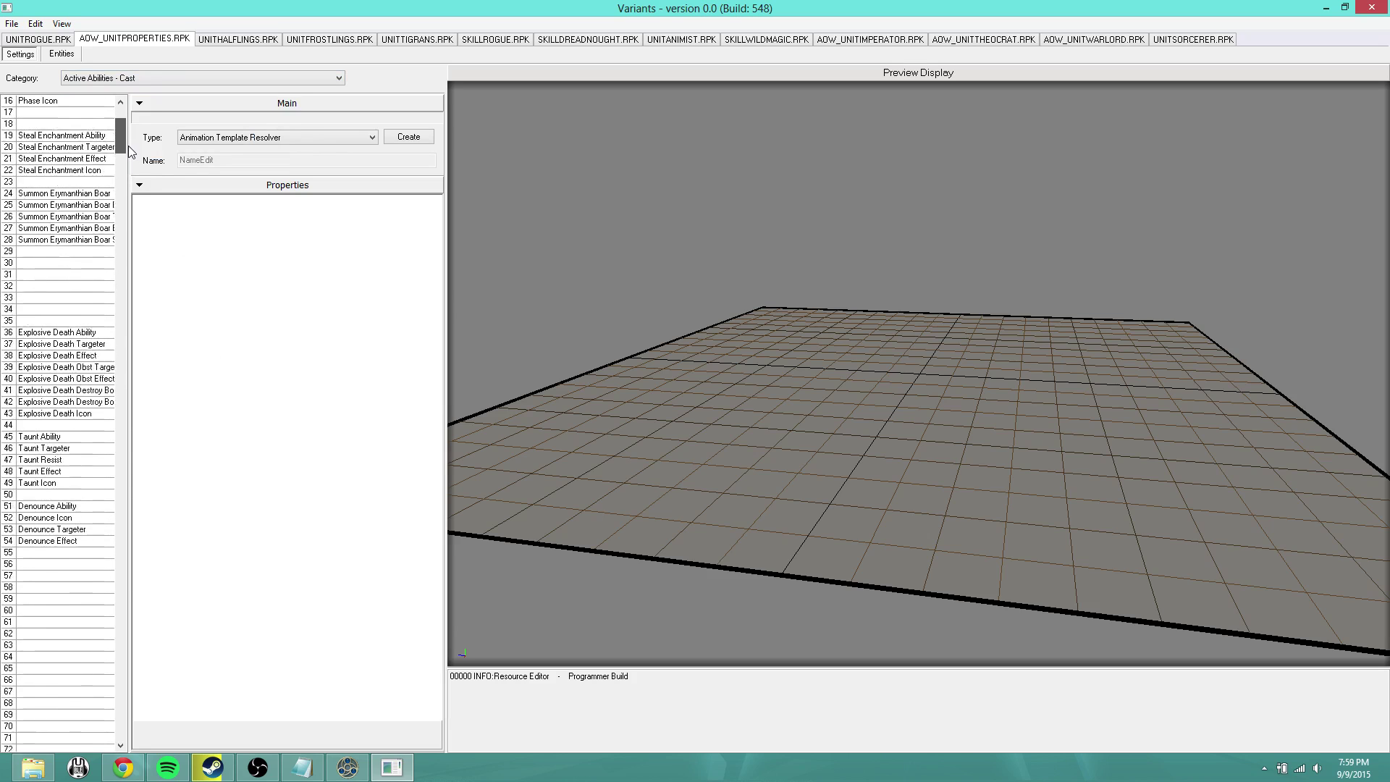
pyautogui.click(81, 182)
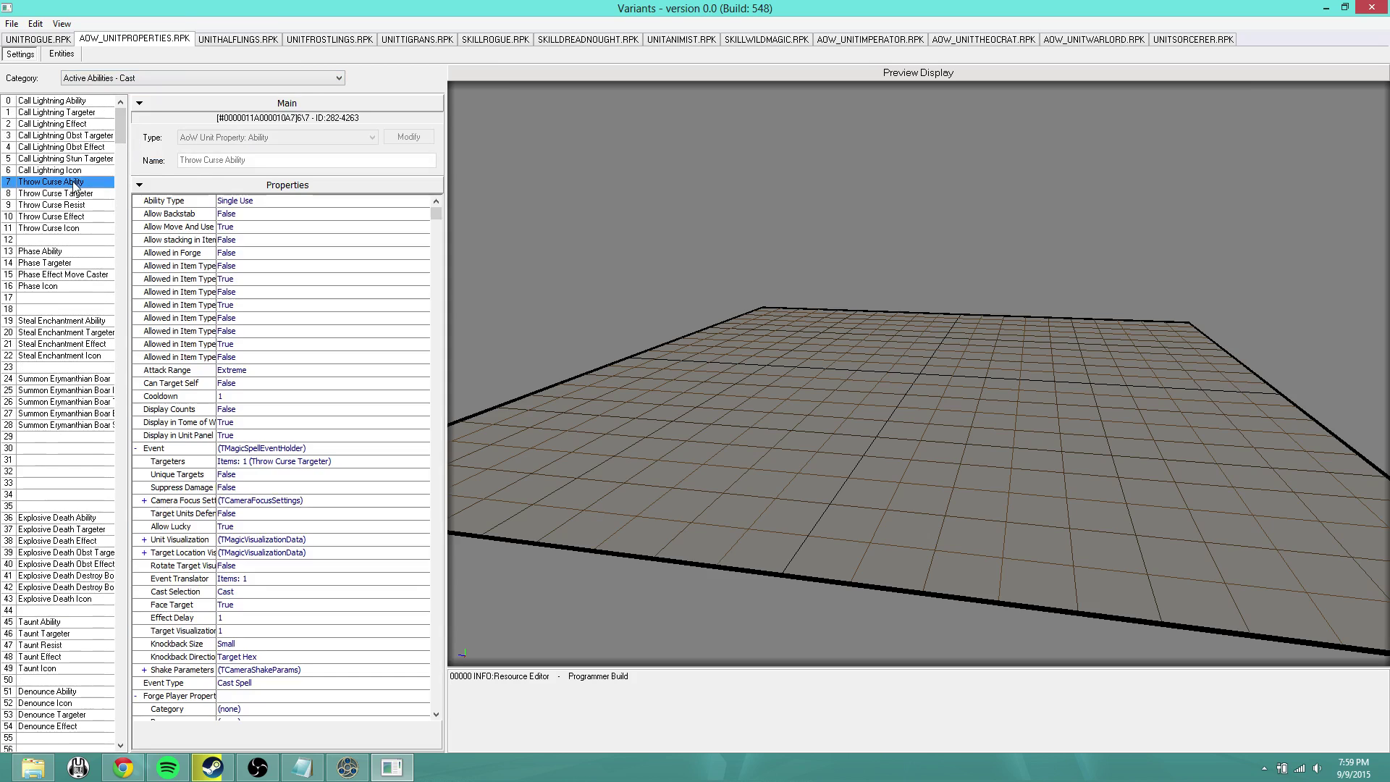
pyautogui.click(81, 194)
pyautogui.click(81, 205)
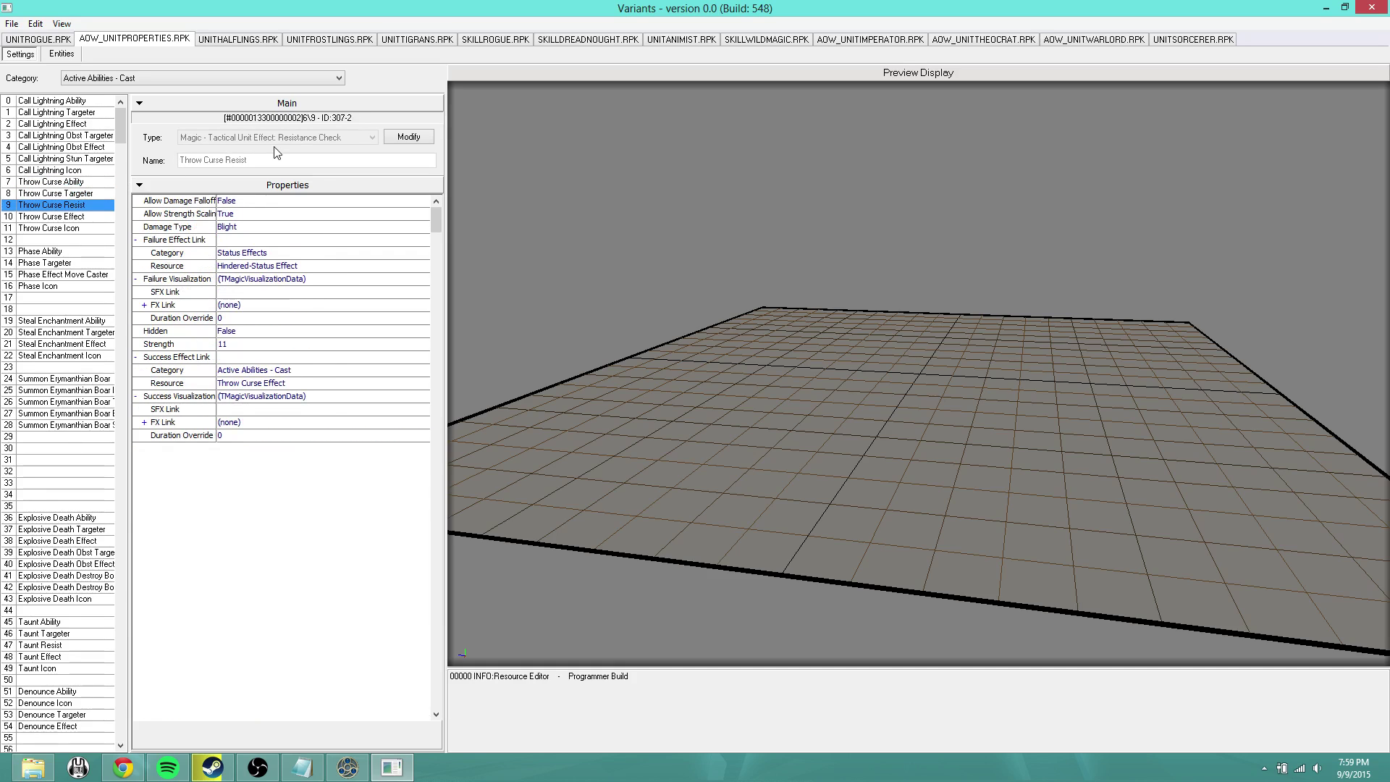
pyautogui.click(109, 217)
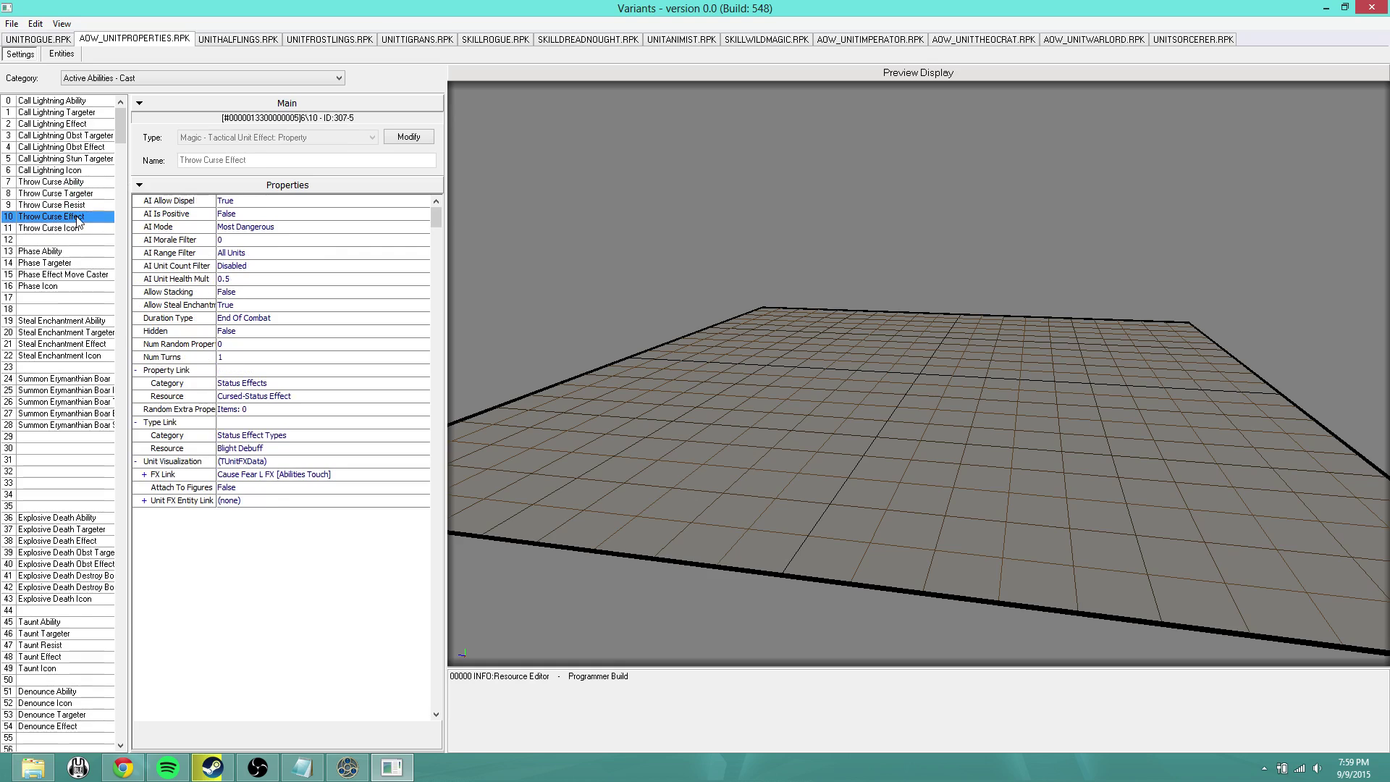
pyautogui.click(101, 206)
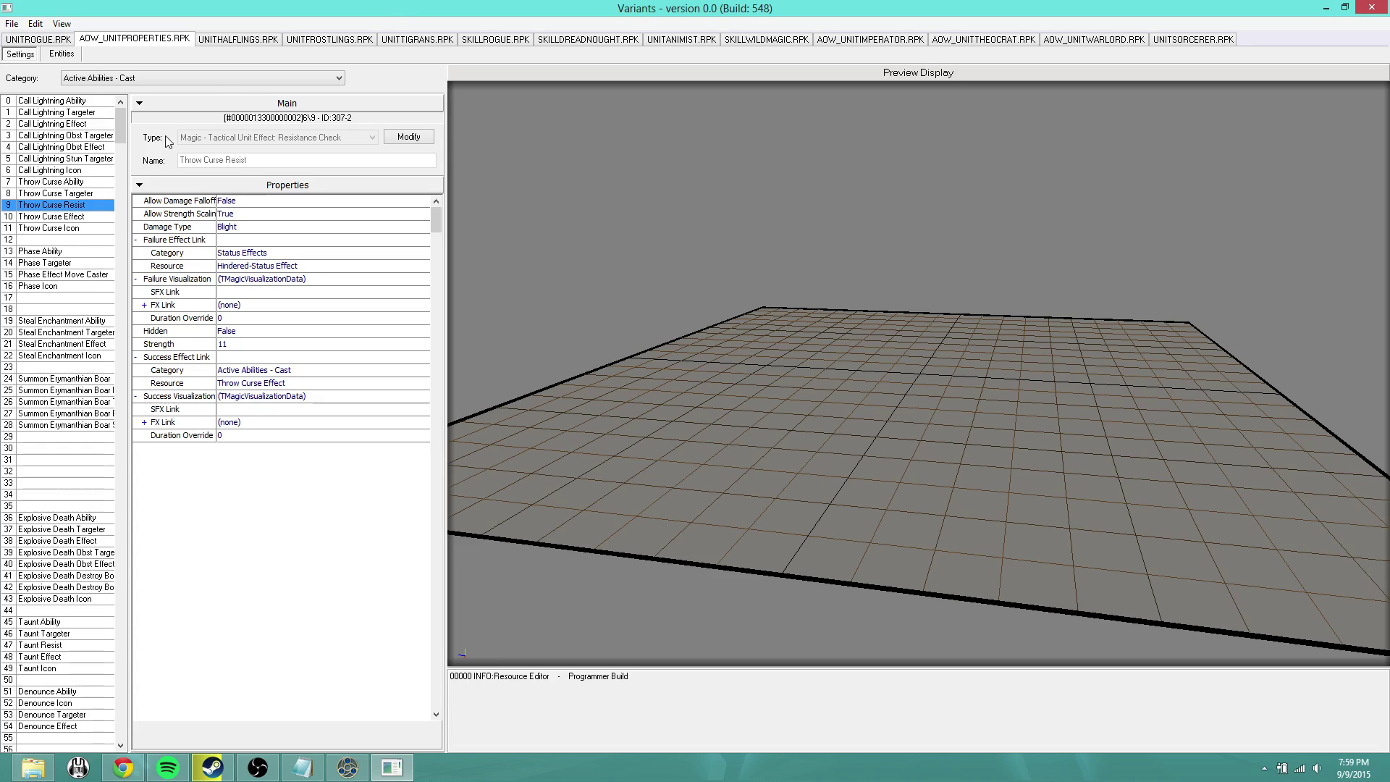
# Create a Magic - Tactical Unit Effect: Resistance Check entry in slot 60 and name it "[Jimmies]" followed by the mod author's name.
pyautogui.moveTo(120, 126); pyautogui.dragTo(122, 152)
pyautogui.click(58, 321)
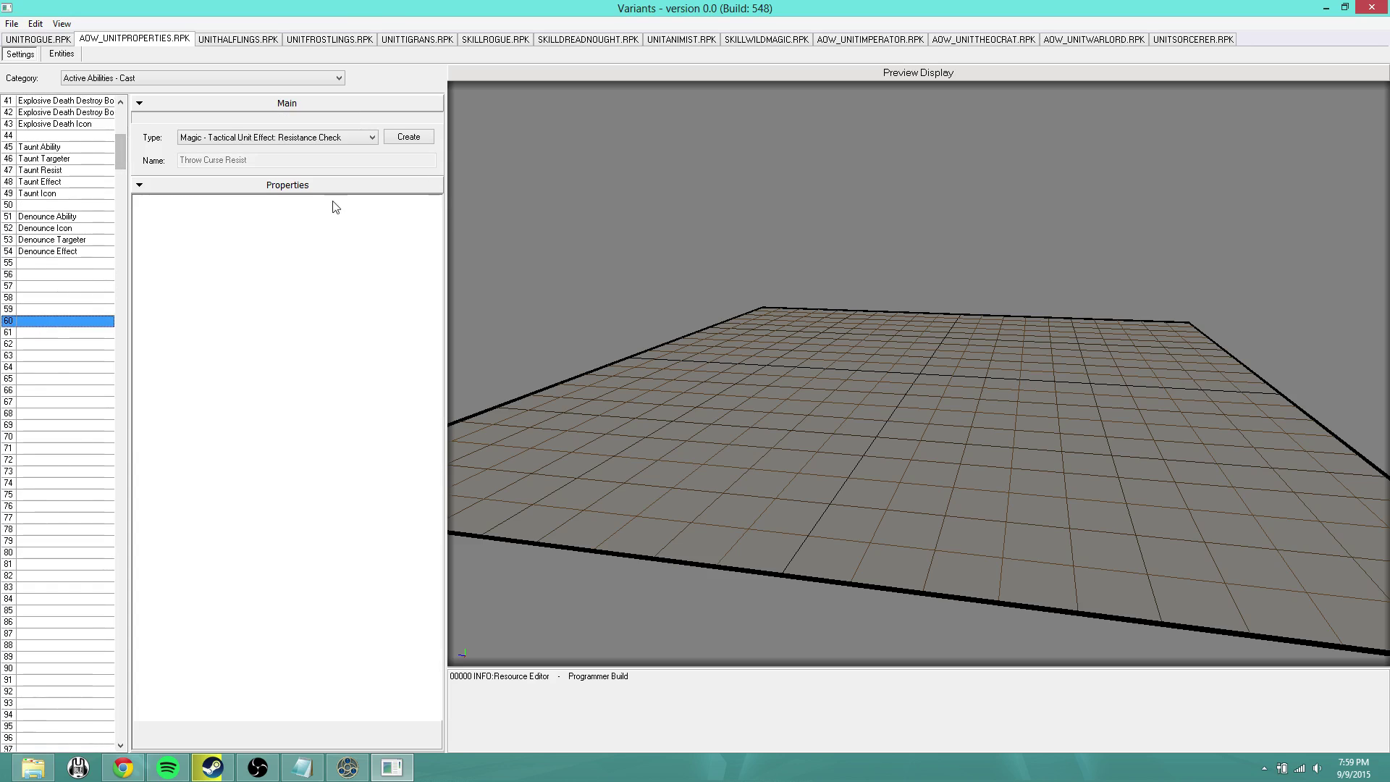
pyautogui.click(363, 138)
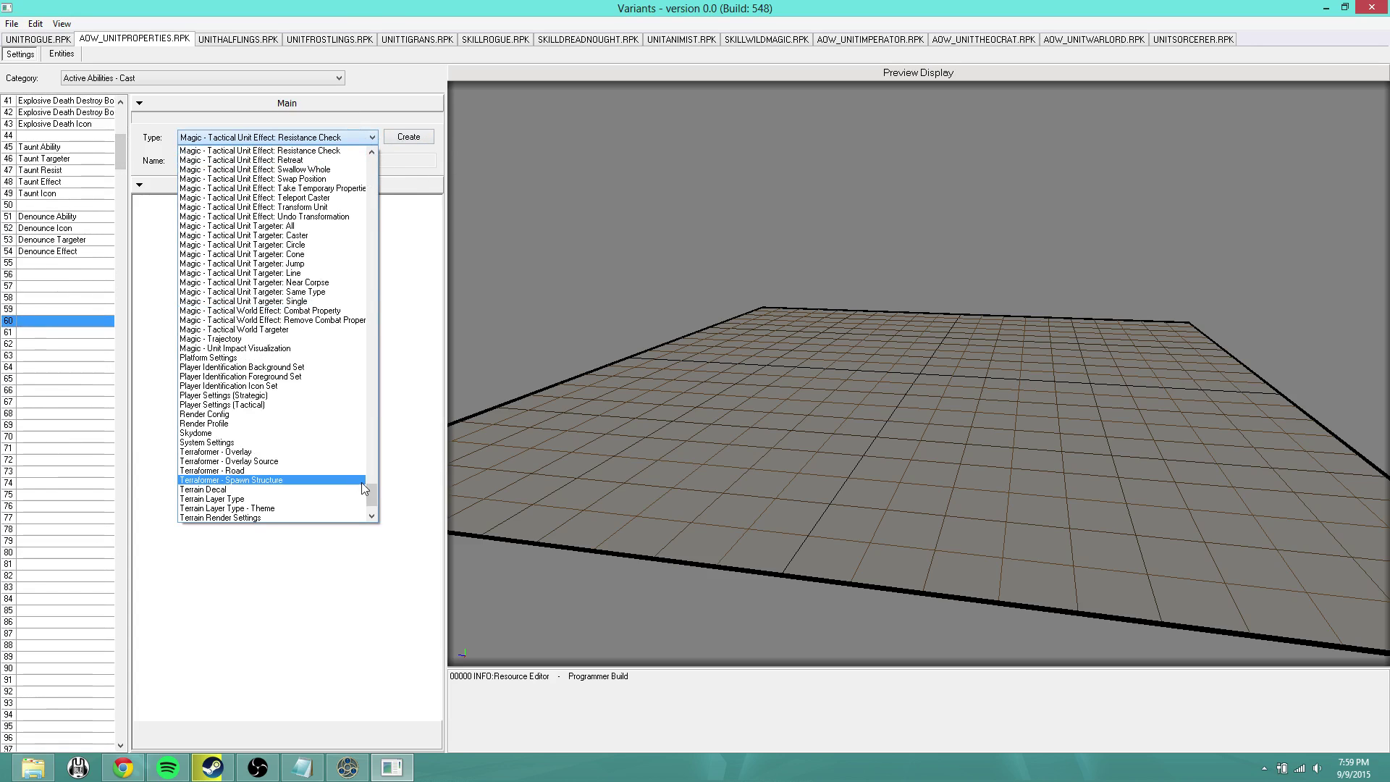
pyautogui.moveTo(371, 478)
pyautogui.mouseDown()
pyautogui.moveTo(376, 133)
pyautogui.moveTo(365, 474)
pyautogui.moveTo(367, 452)
pyautogui.mouseUp()
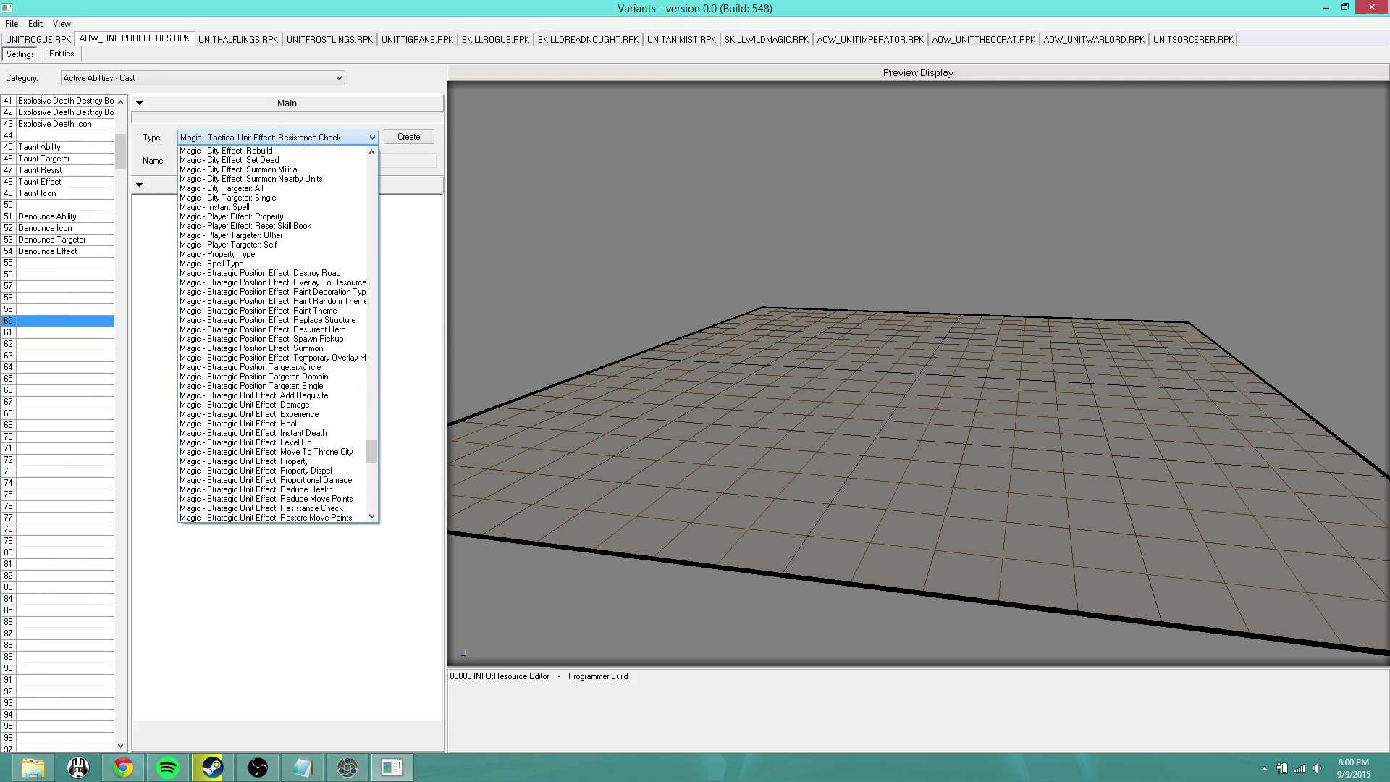
pyautogui.moveTo(372, 452); pyautogui.dragTo(367, 498)
pyautogui.click(564, 358)
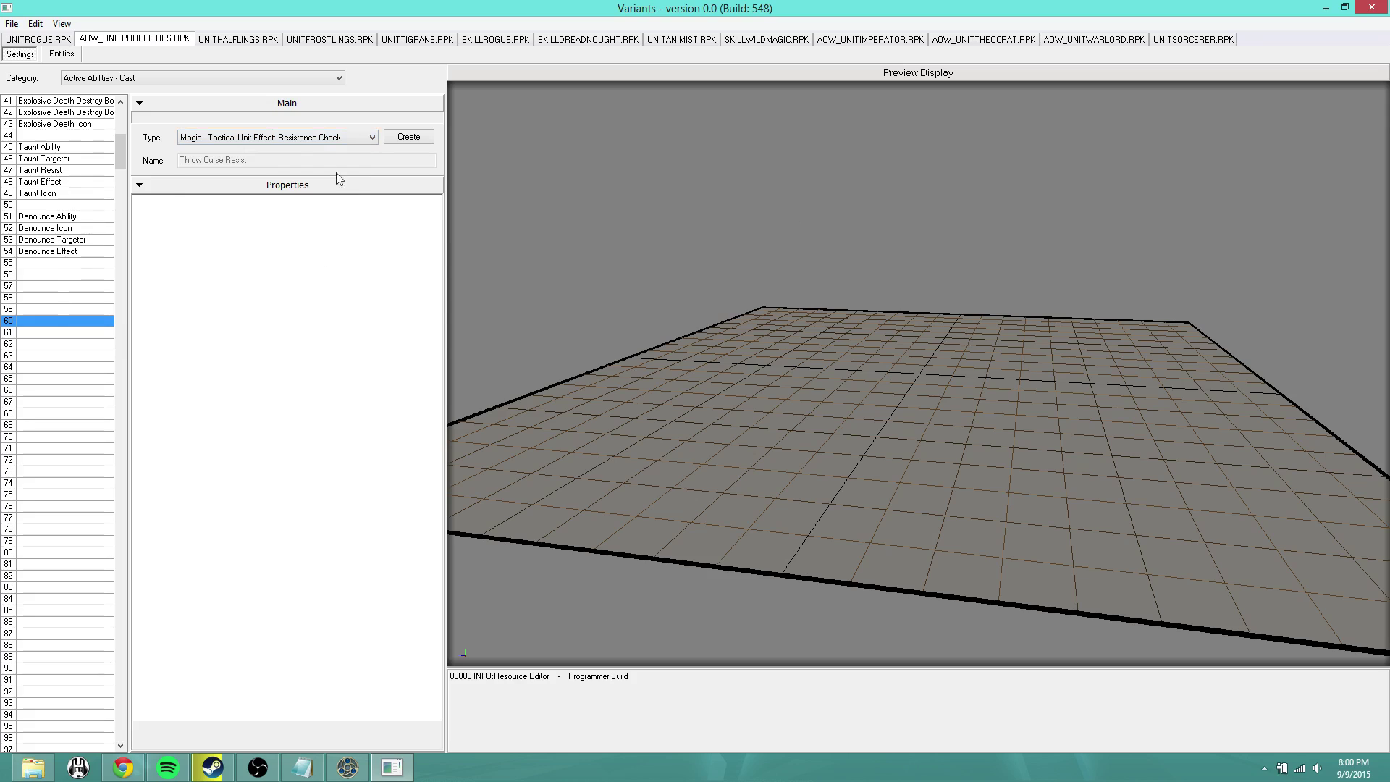
pyautogui.click(408, 137)
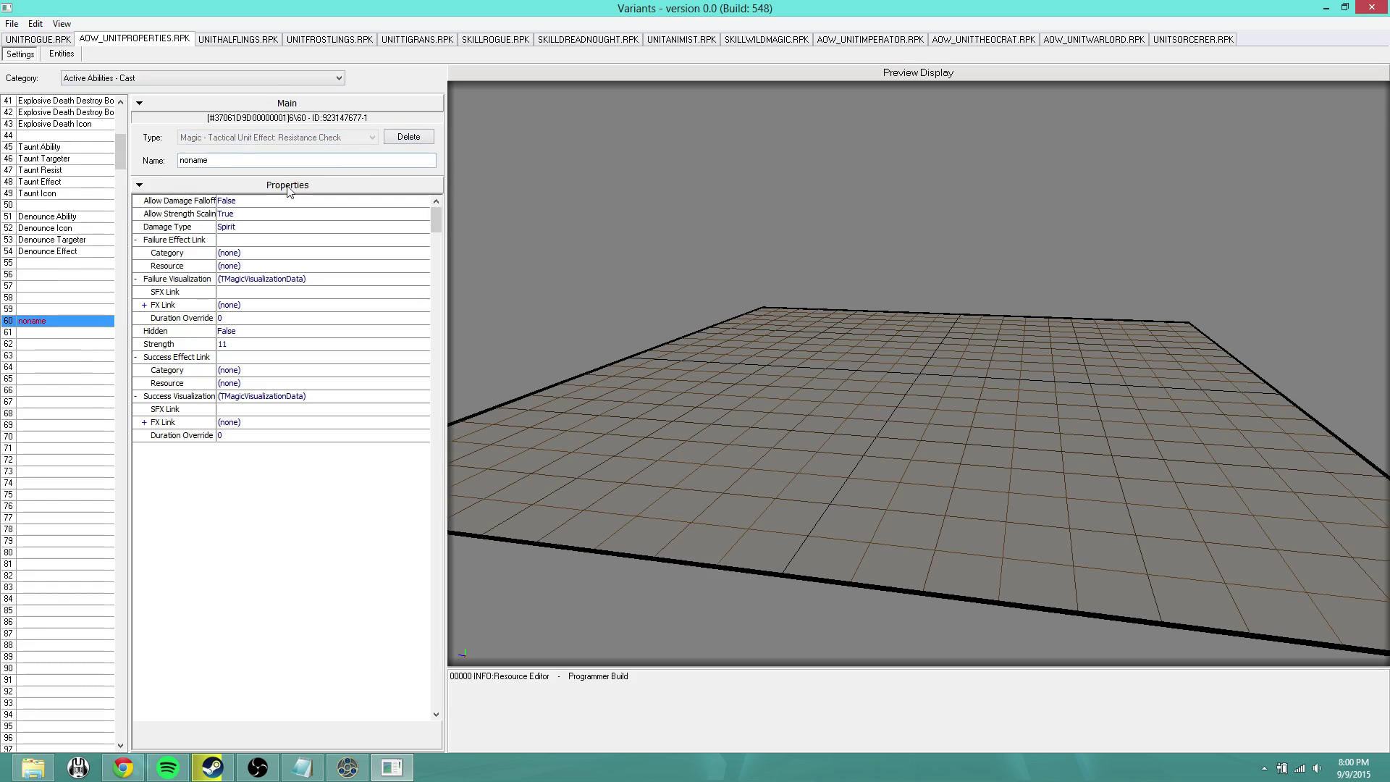
pyautogui.hotkey('ctrl', 'a')
pyautogui.write('[Jimmies] Garresh')
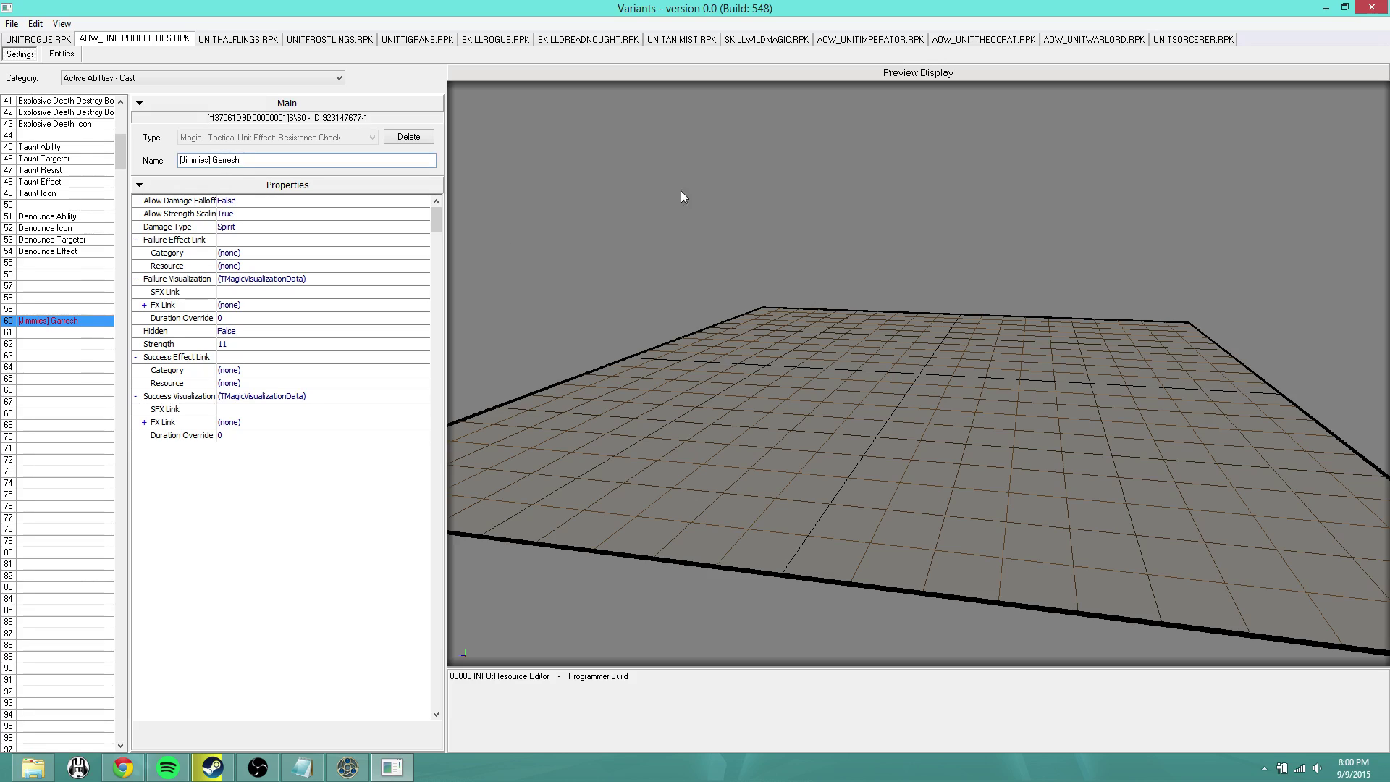